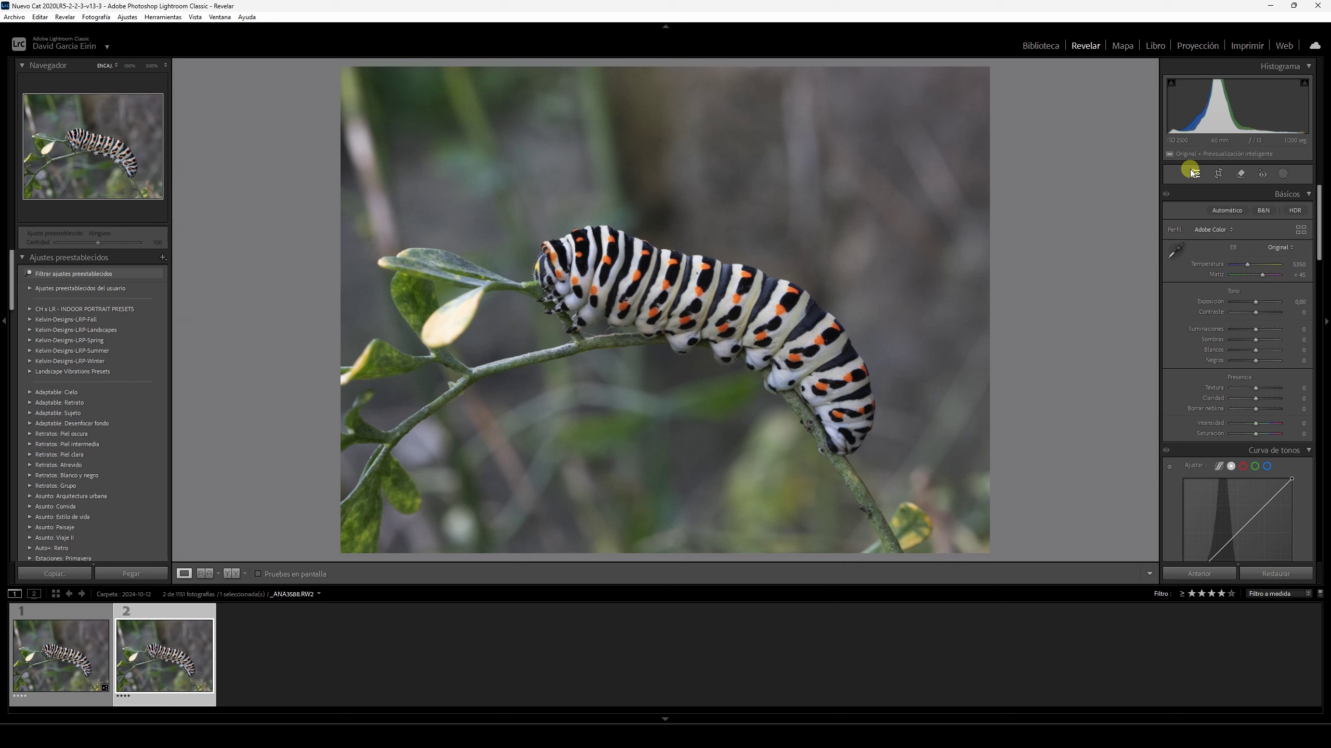
Collapse the left Navigator and Presets panel with F7 to widen the photo view
key("F7")
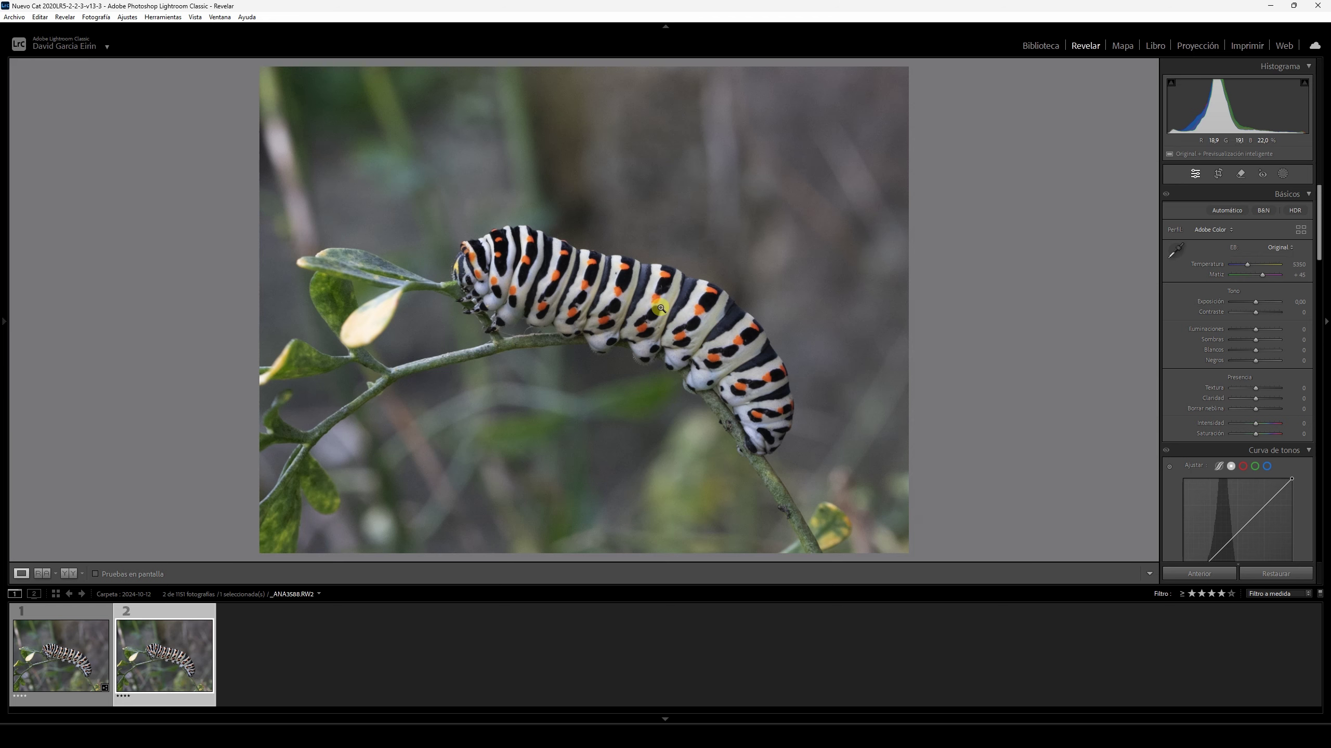
Select filmstrip thumbnail 1, the noise-reduced copy, and show it at Fit size
left_click(478, 258)
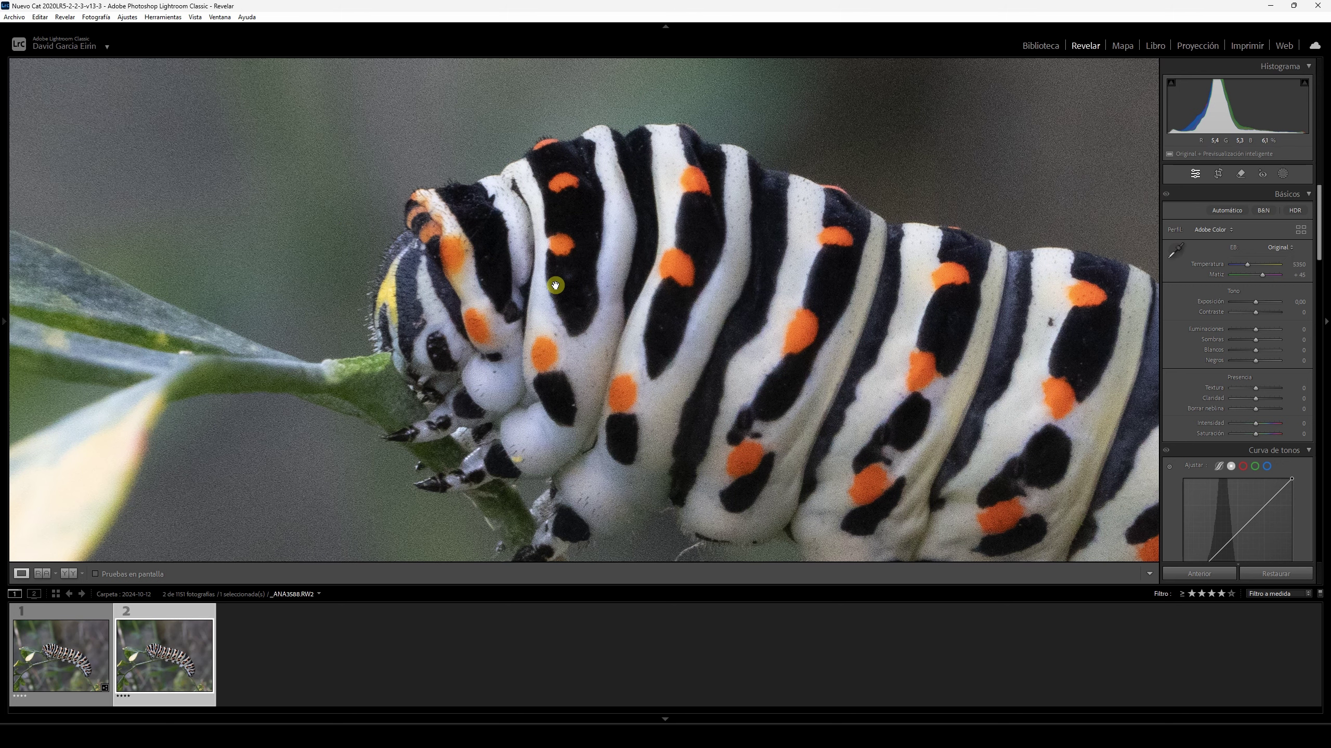
left_click(68, 642)
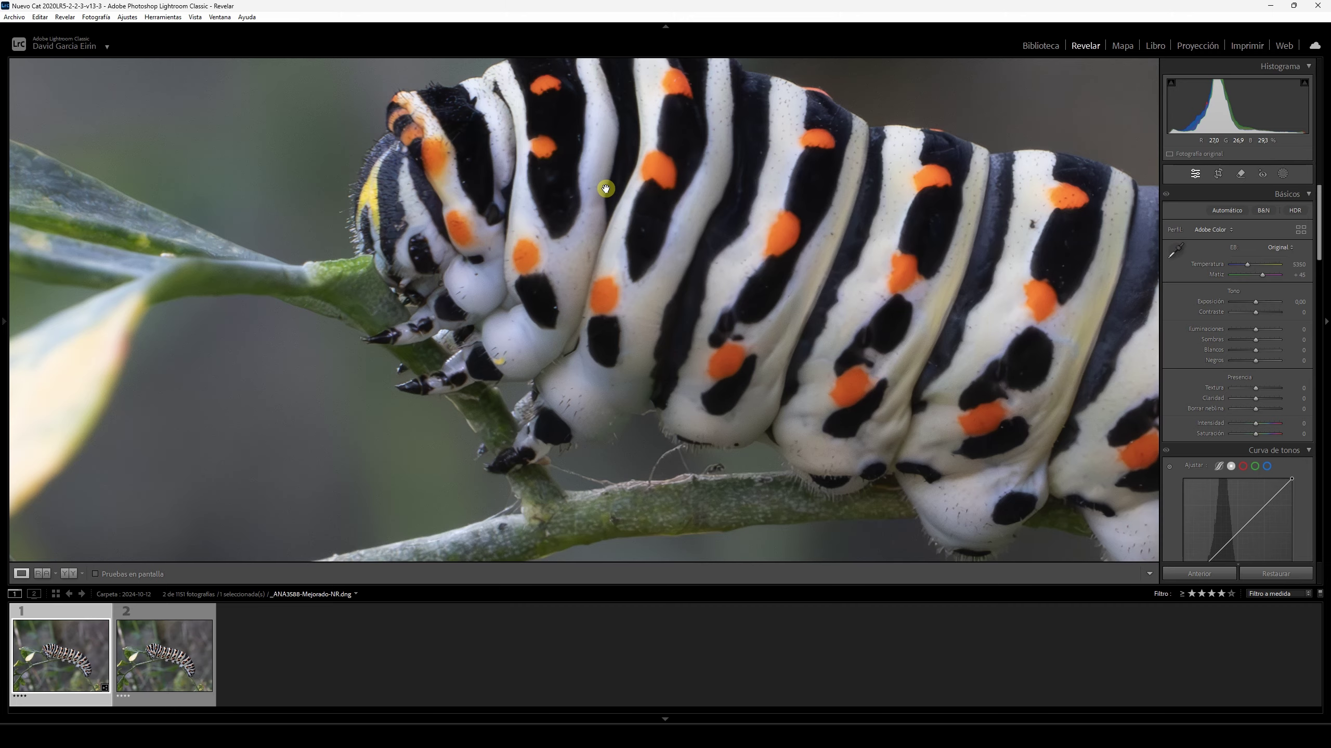
left_click(606, 188)
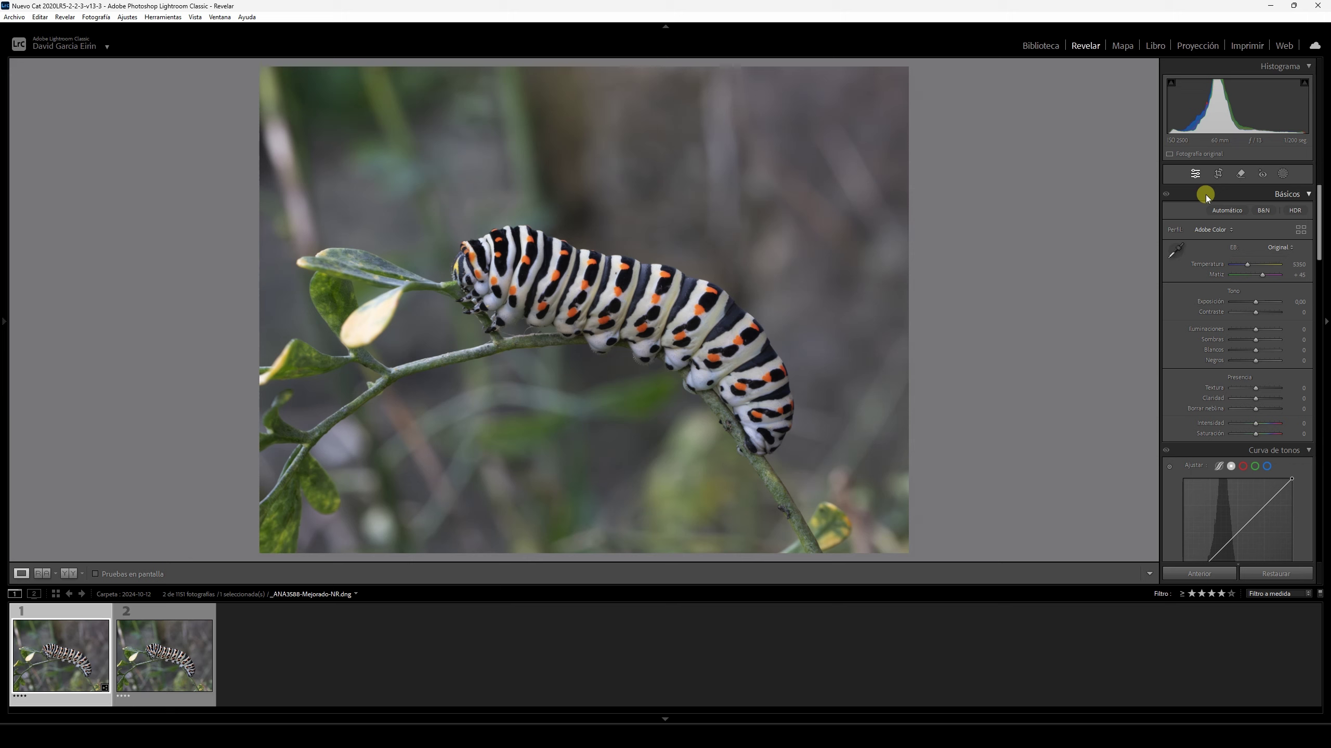
Crop tighter around the caterpillar and rotate the photo about 6.6 degrees
left_click(1217, 175)
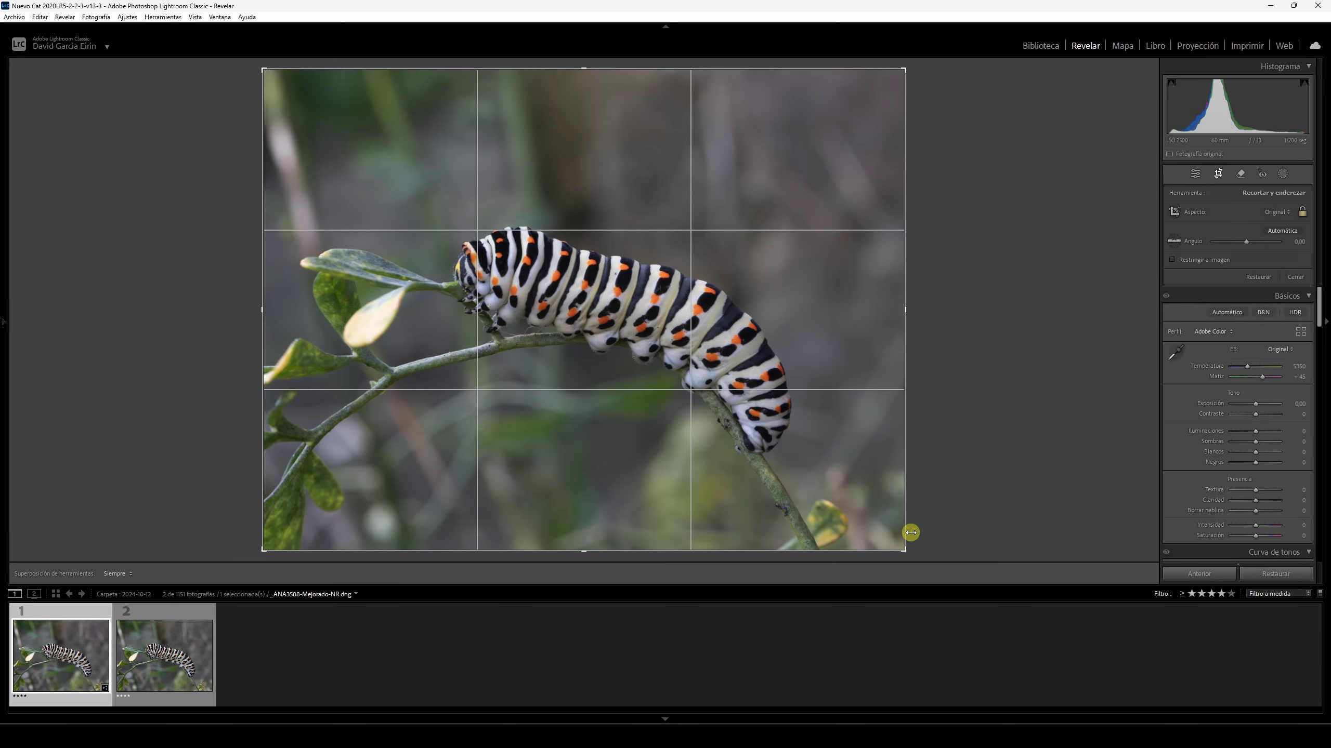
left_click_drag(911, 533, 876, 325)
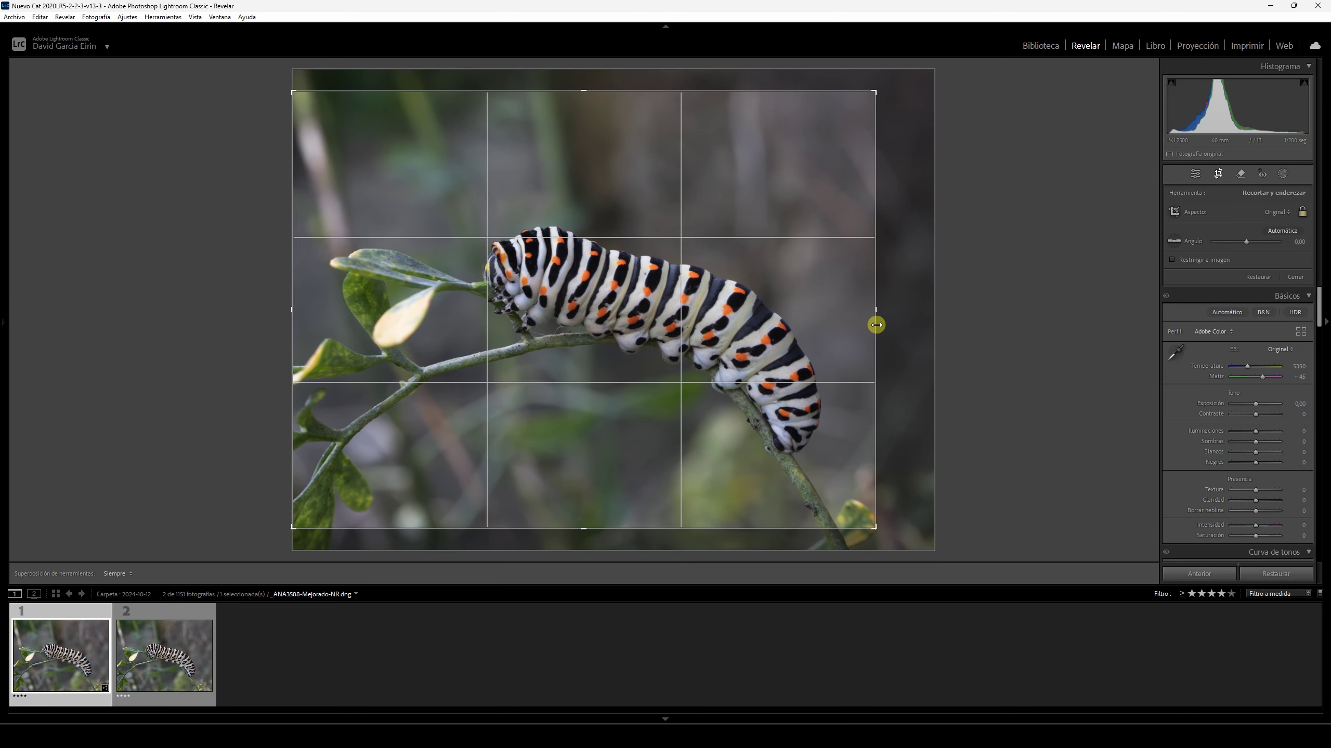
left_click_drag(890, 533, 851, 554)
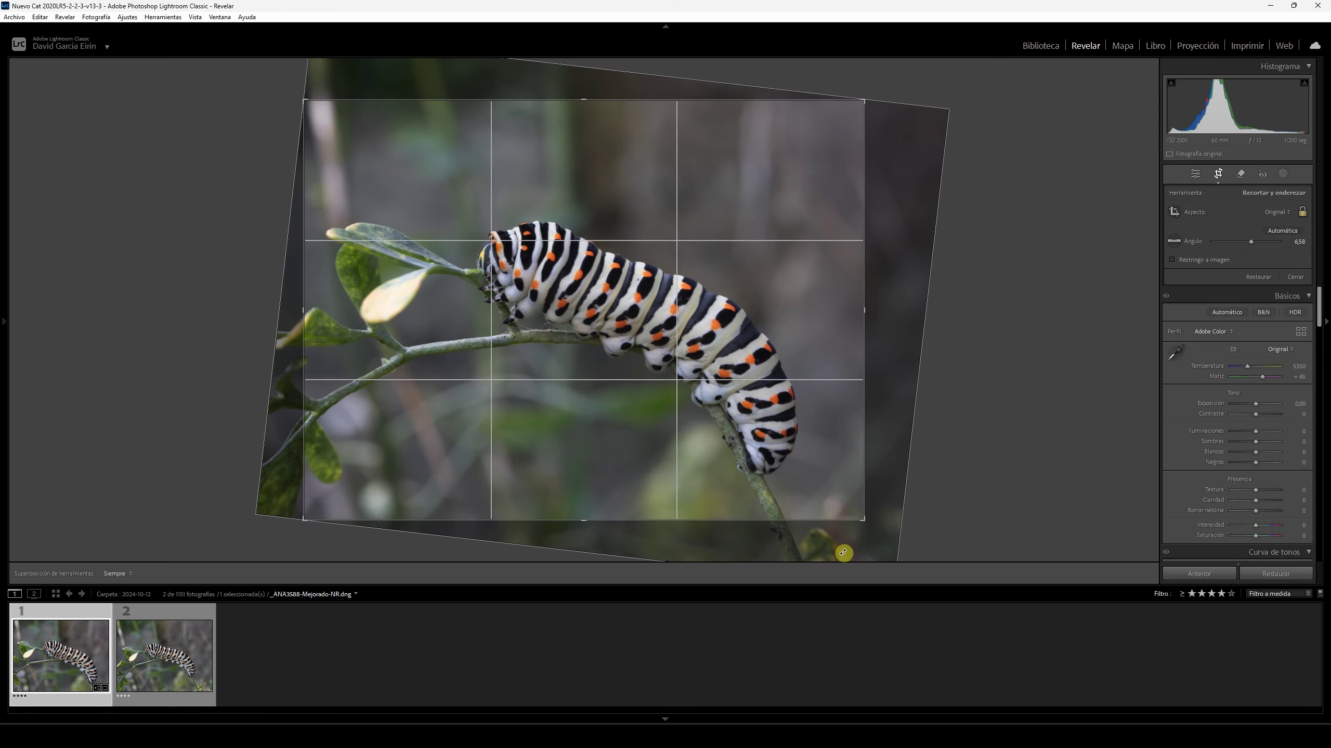
key("Return")
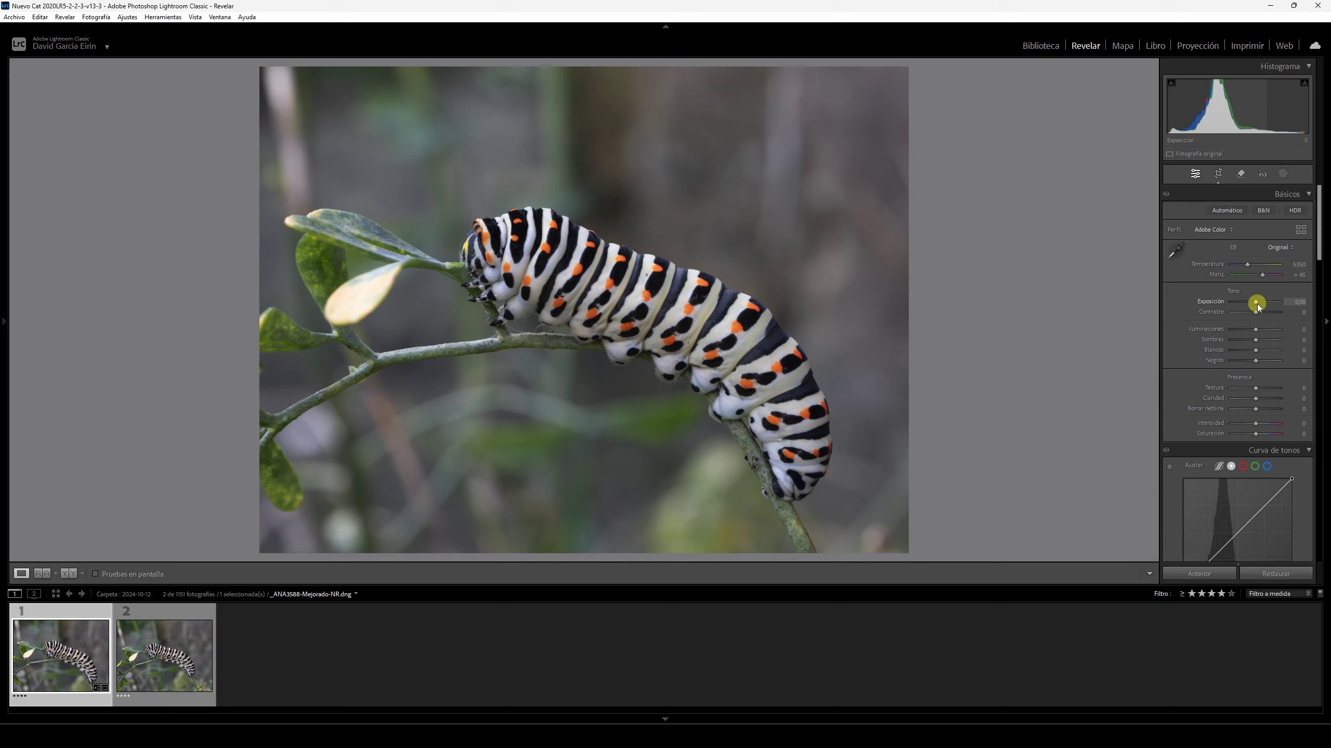
Nudge Exposure up slightly in Basic, then bring up the Masking panel
left_click_drag(1257, 307, 1261, 313)
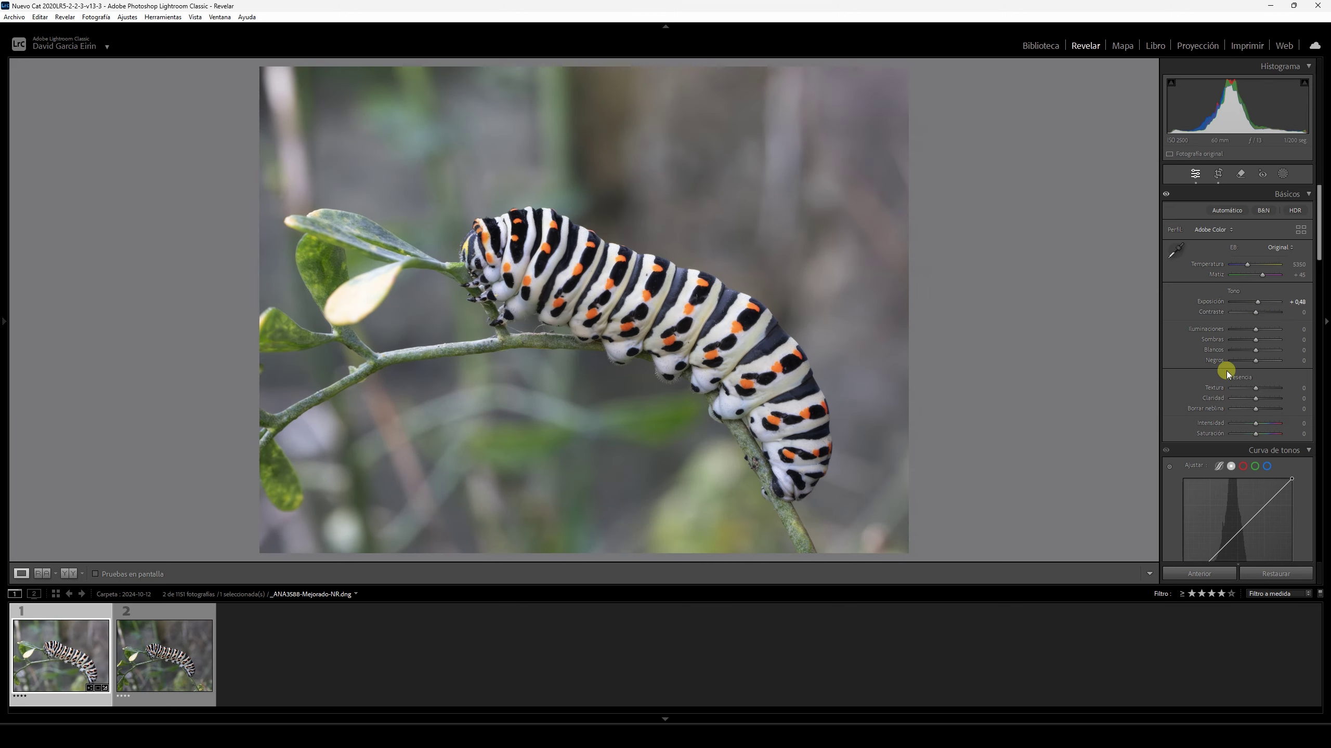
scroll(1226, 370, "down", 2)
scroll(1235, 377, "down", 3)
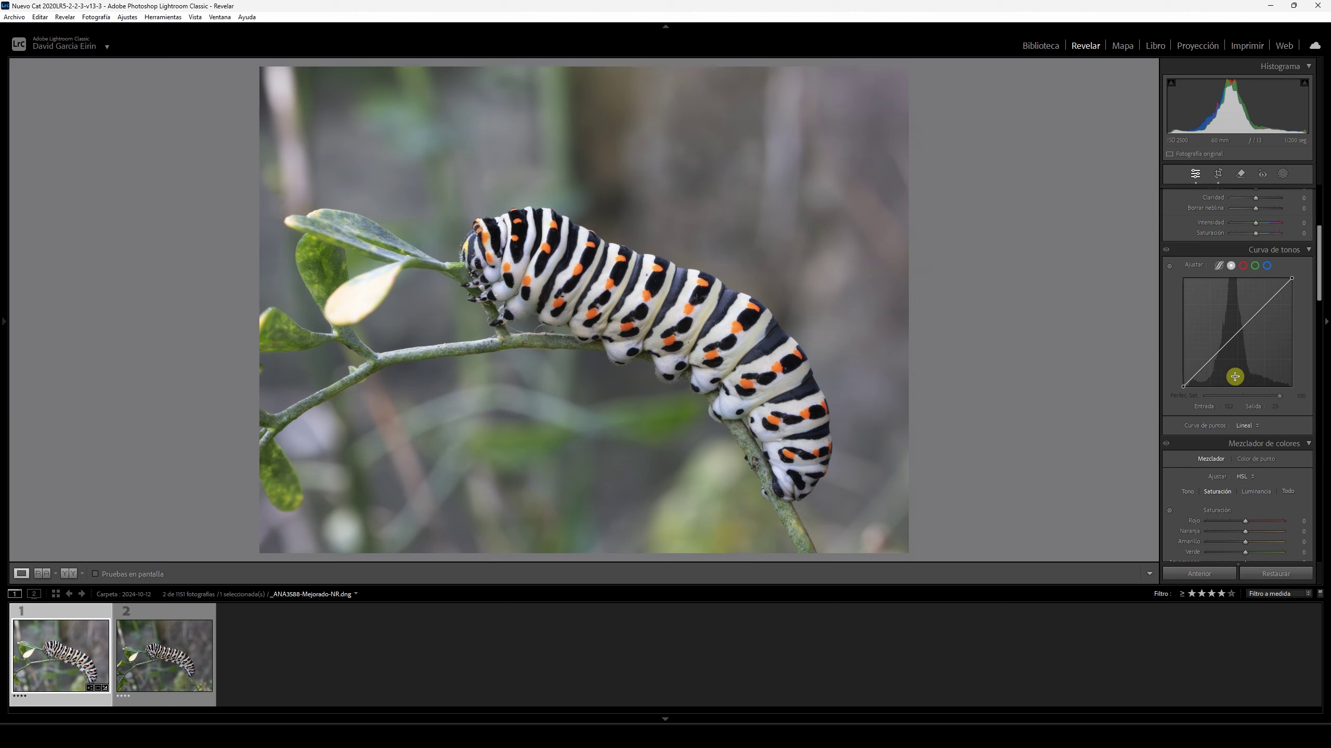
scroll(1235, 376, "up", 5)
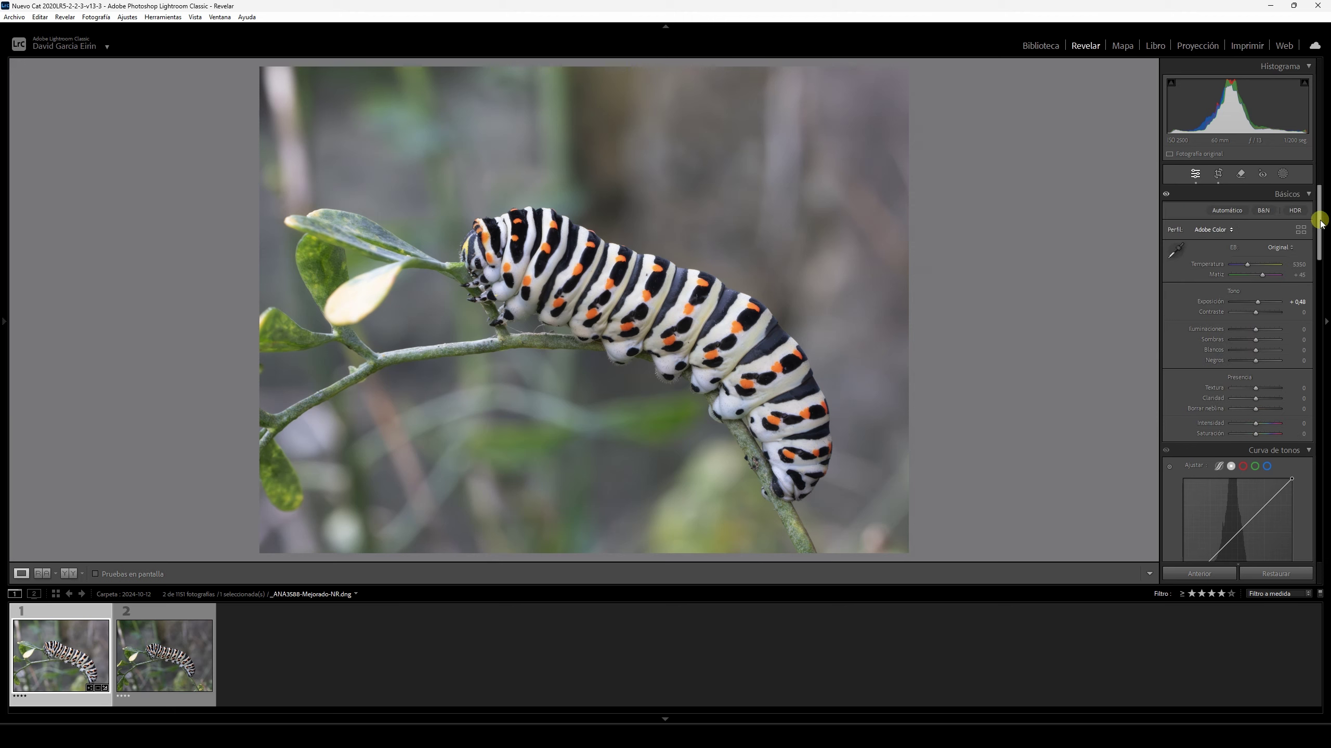
left_click(1283, 176)
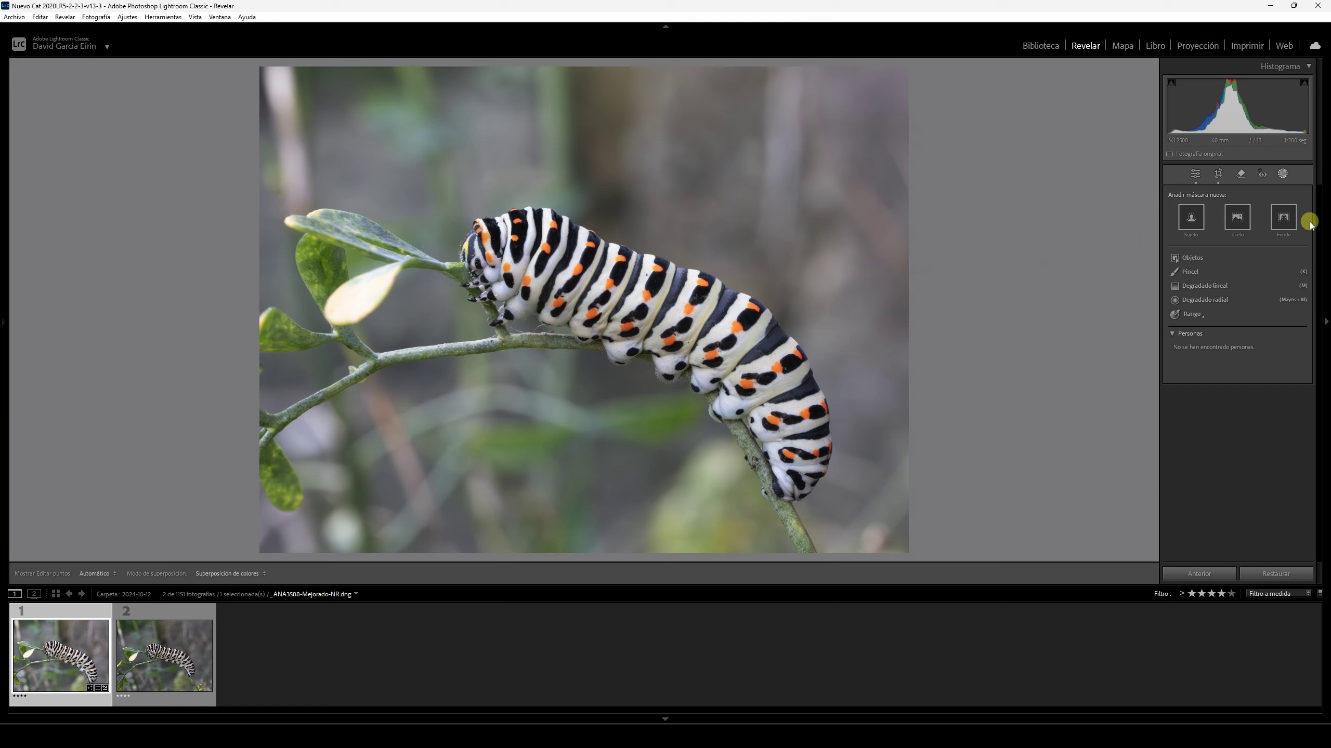
Add a Background mask and subtract the caterpillar from it with Select Subject
left_click(1284, 221)
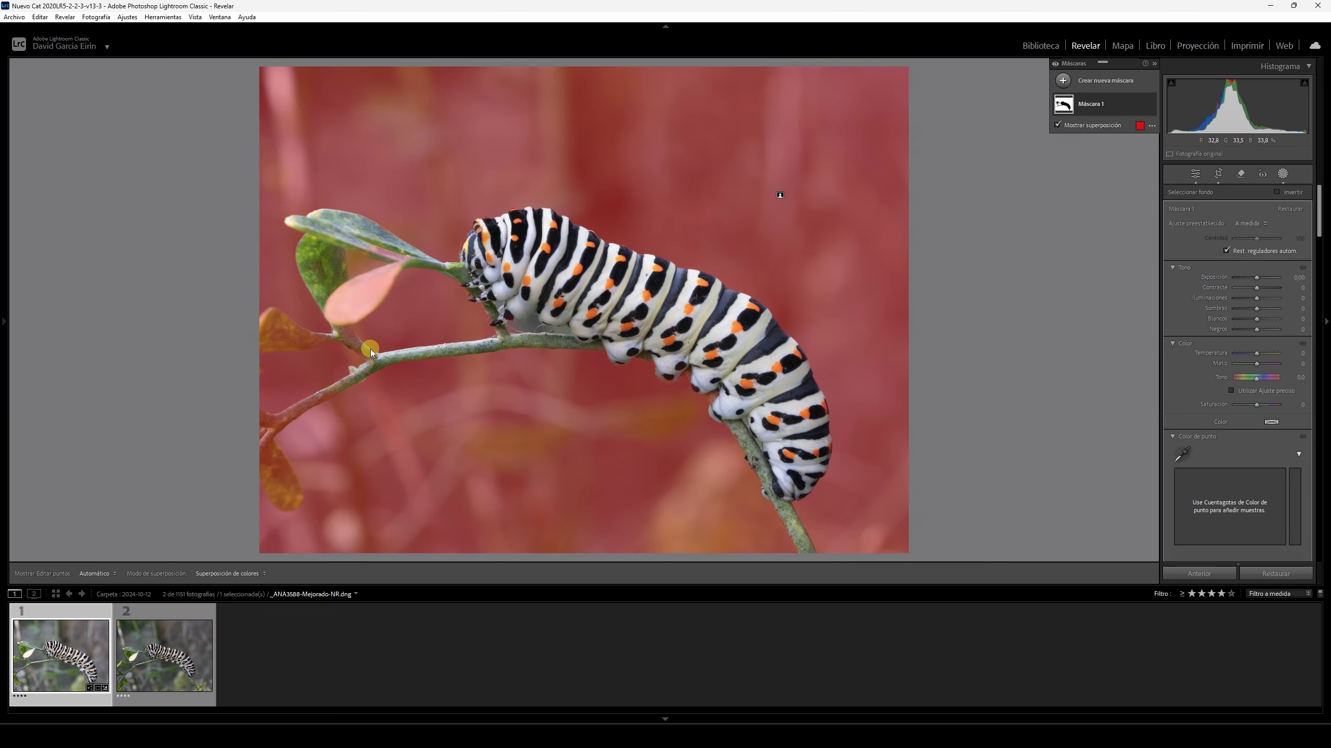
left_click(1064, 108)
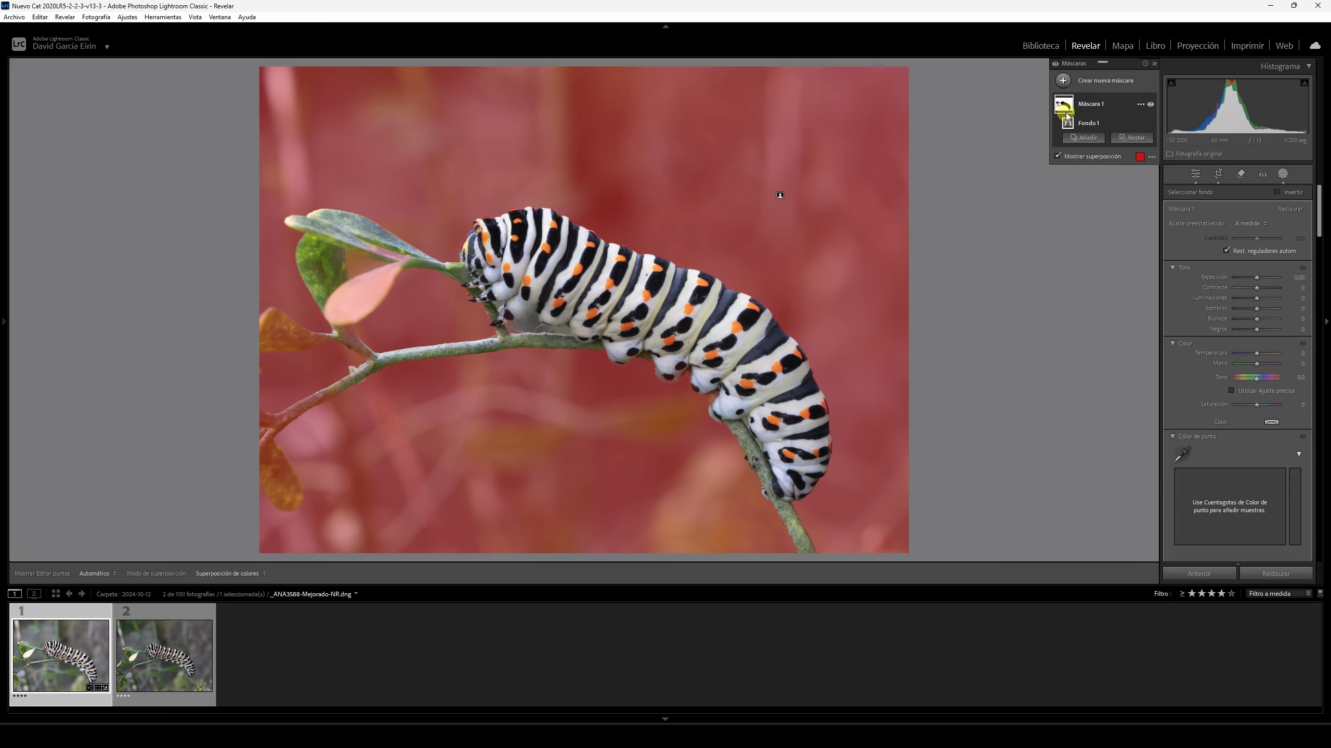
left_click(1126, 139)
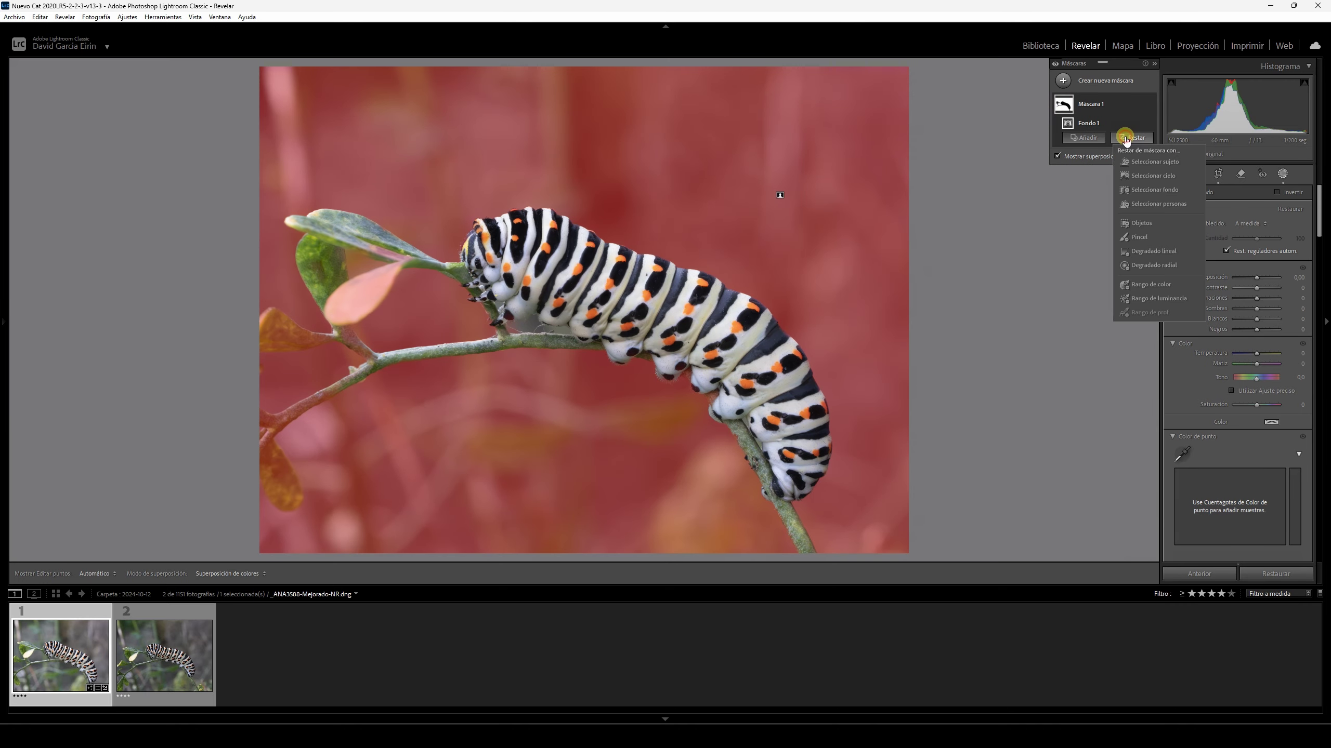
left_click(1132, 161)
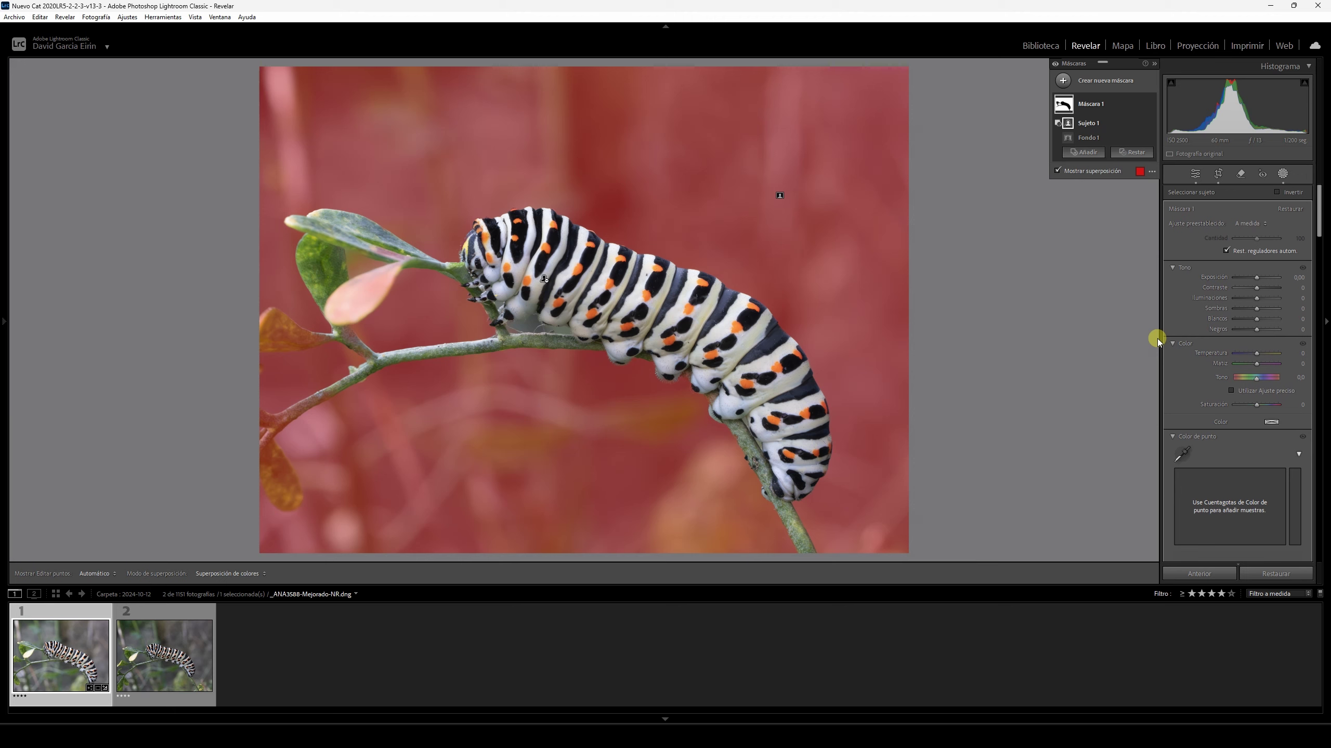
Brush the pale leaf, orange leaf and stem area out of the background mask
left_click(1130, 152)
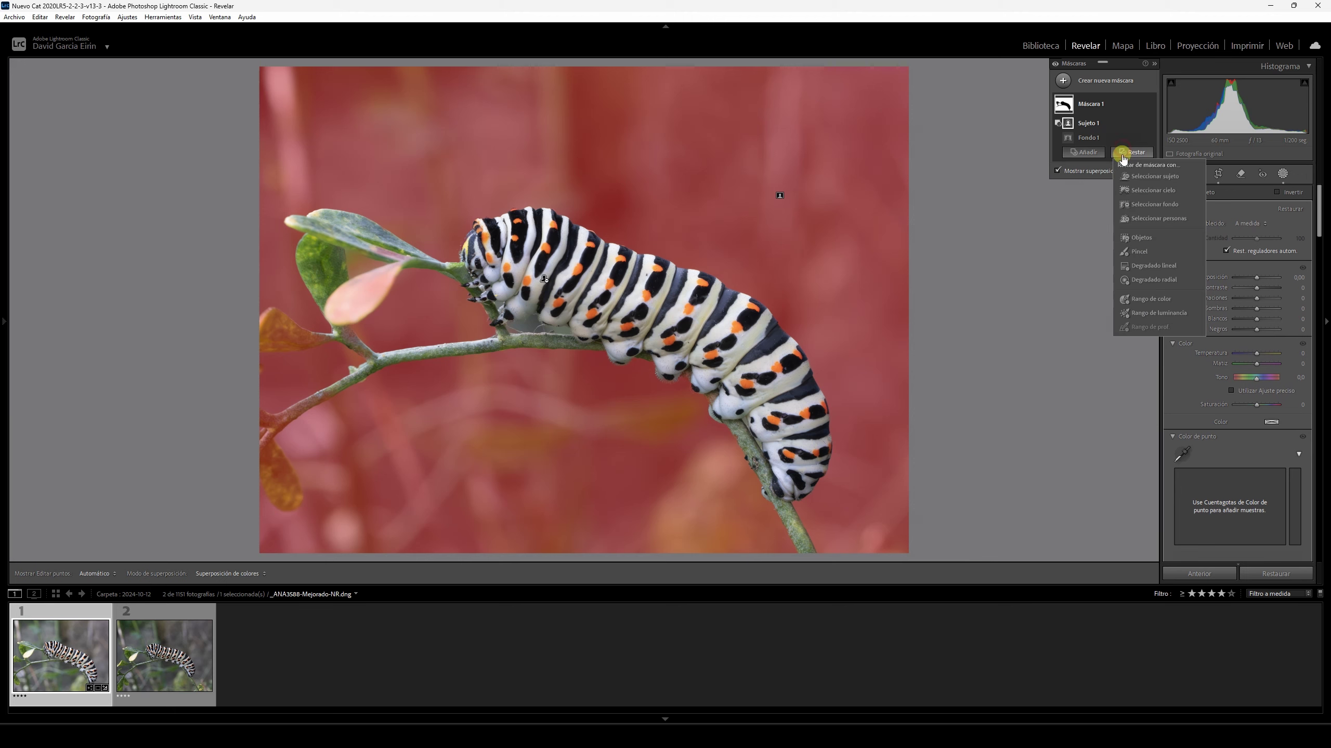
left_click(1136, 252)
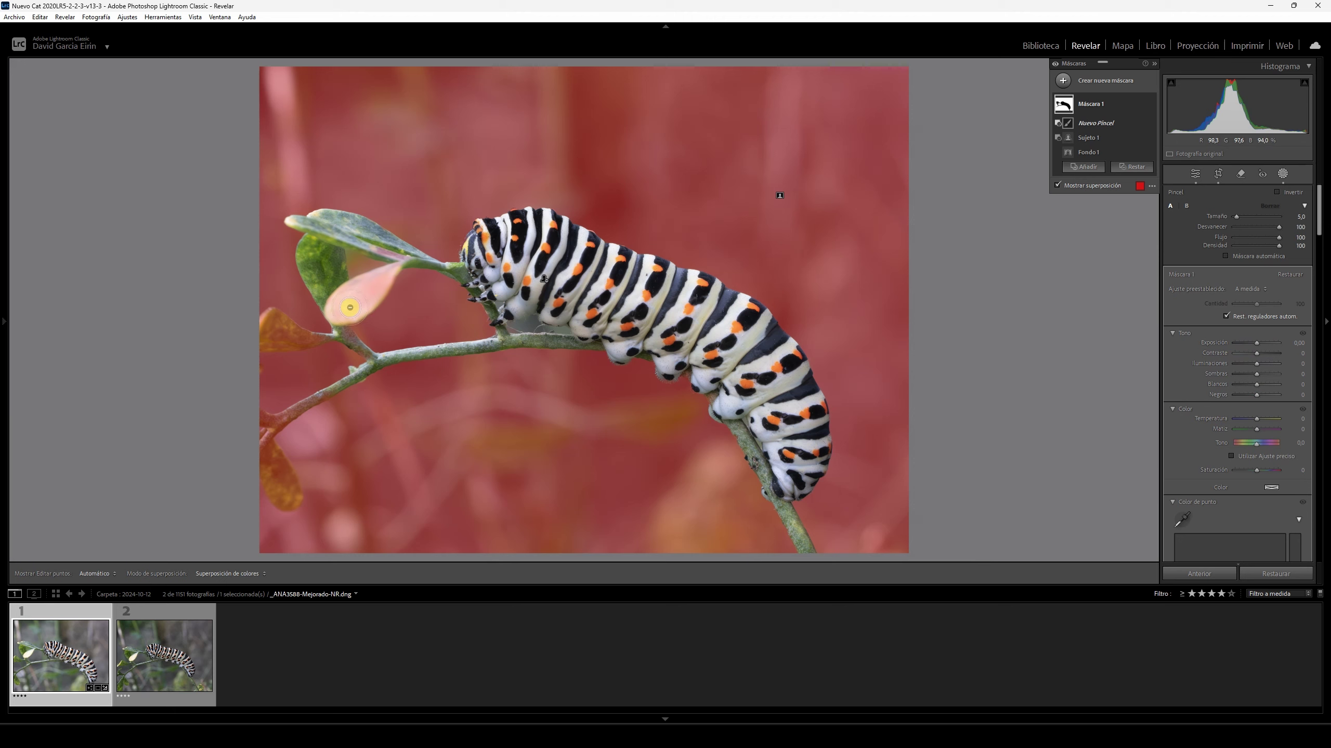
left_click_drag(350, 307, 379, 286)
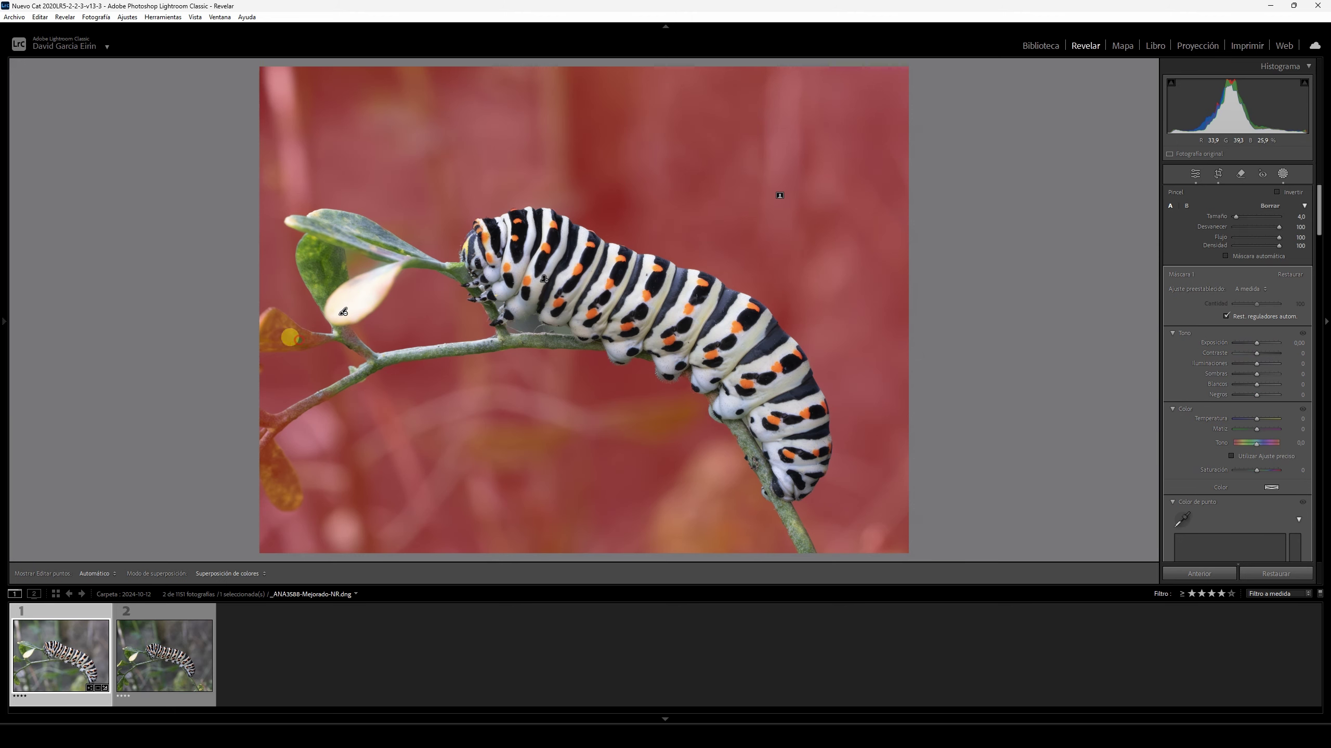
left_click_drag(289, 337, 306, 340)
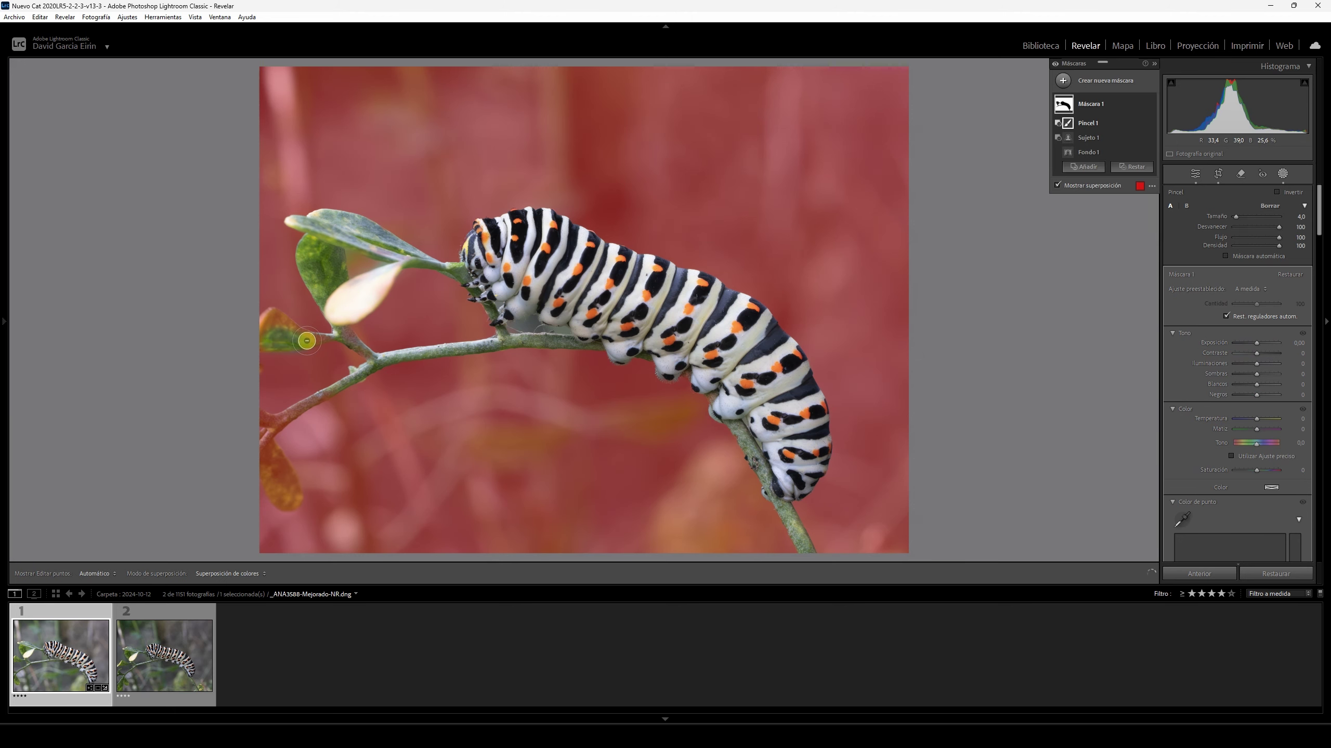
scroll(306, 340, "down", 2)
mouse_move(308, 341)
left_mouse_down()
mouse_move(327, 339)
mouse_move(270, 319)
mouse_move(264, 335)
left_mouse_up()
Brush the left leaves out of the mask and turn off Show Overlay
scroll(263, 457, "up", 1)
mouse_move(275, 495)
left_mouse_down()
mouse_move(266, 445)
mouse_move(289, 417)
mouse_move(266, 420)
left_mouse_up()
scroll(289, 418, "down", 1)
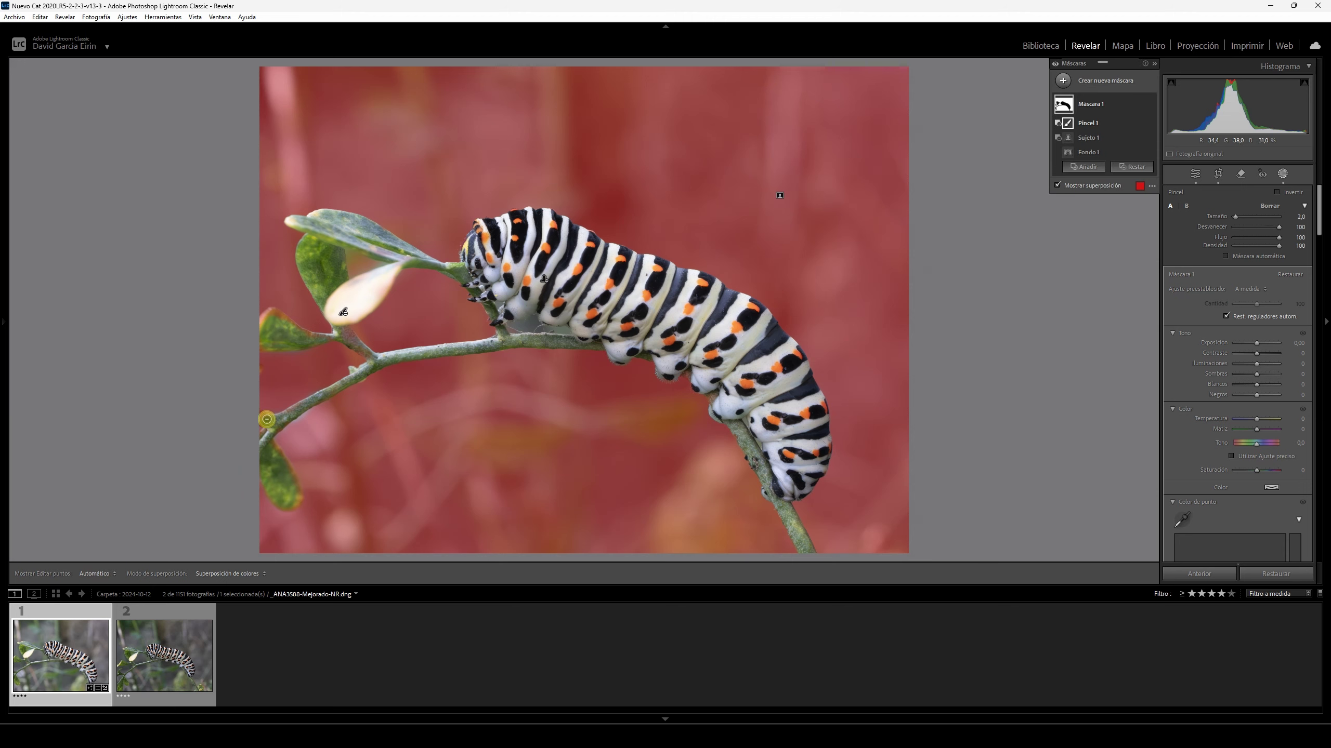
left_click_drag(272, 321, 260, 347)
left_click_drag(276, 299, 278, 320)
left_click(1097, 176)
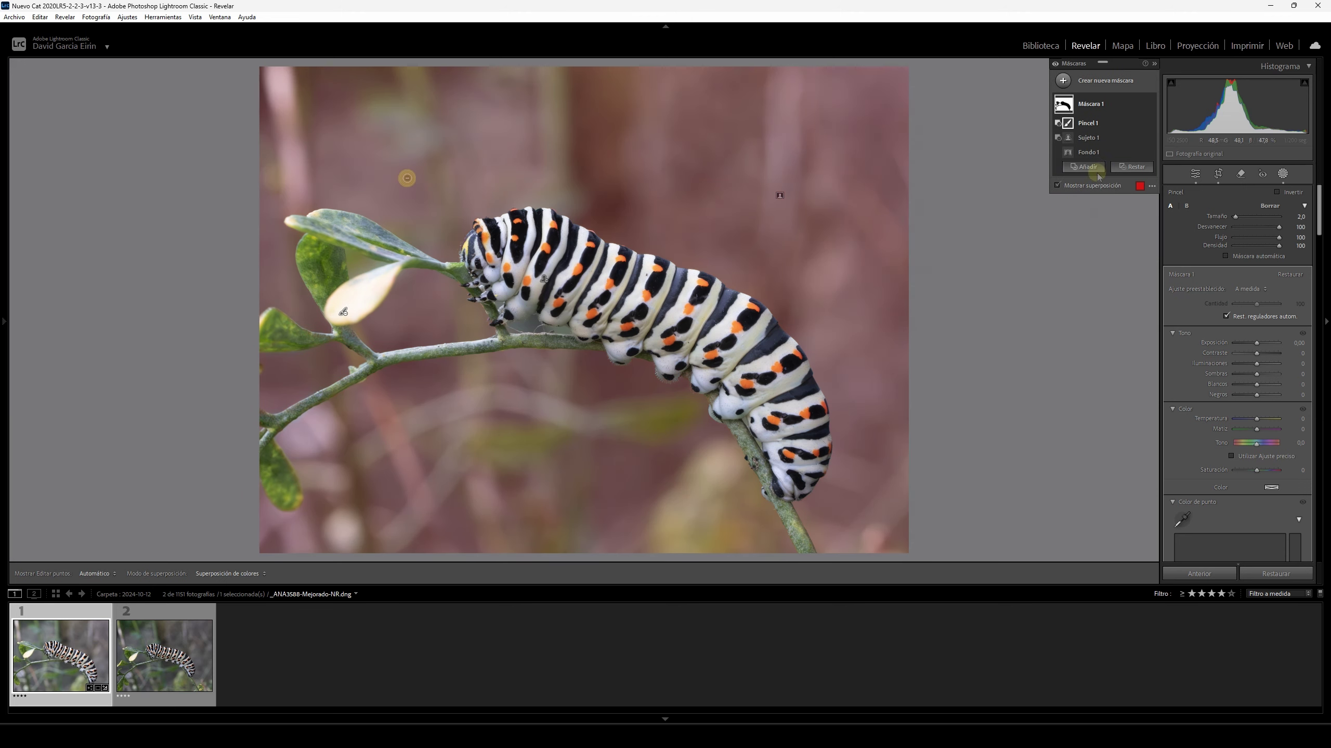
left_click(1056, 184)
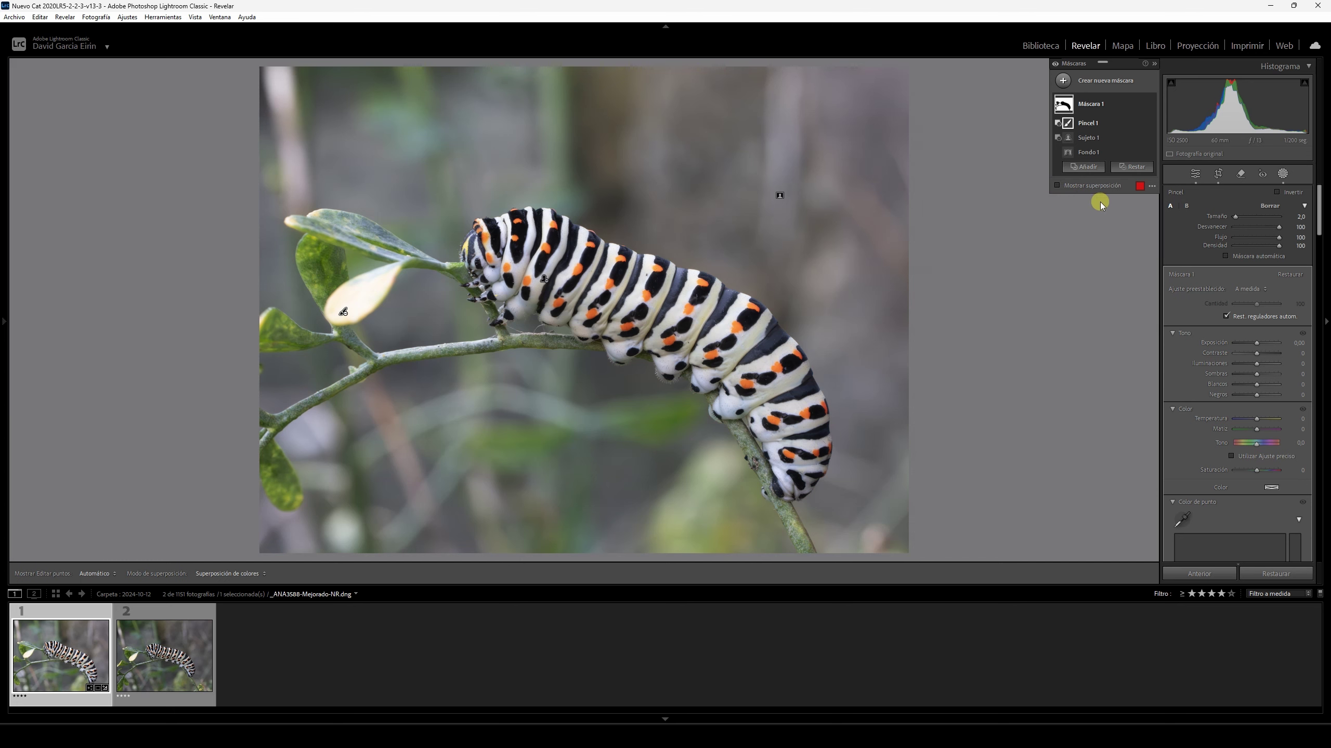
Set the background mask's Texture and Clarity to -100 and Dehaze to about -24
scroll(1231, 275, "down", 3)
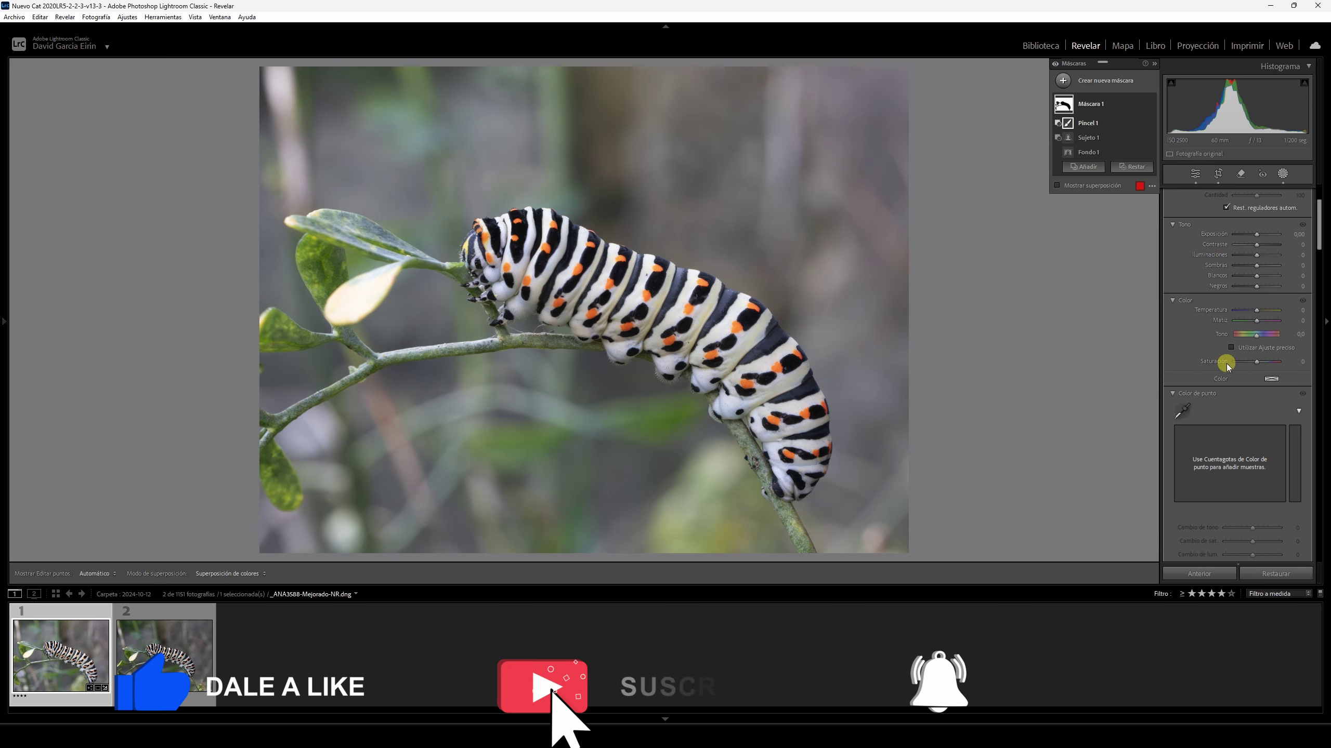
scroll(1220, 362, "down", 2)
scroll(1223, 362, "down", 4)
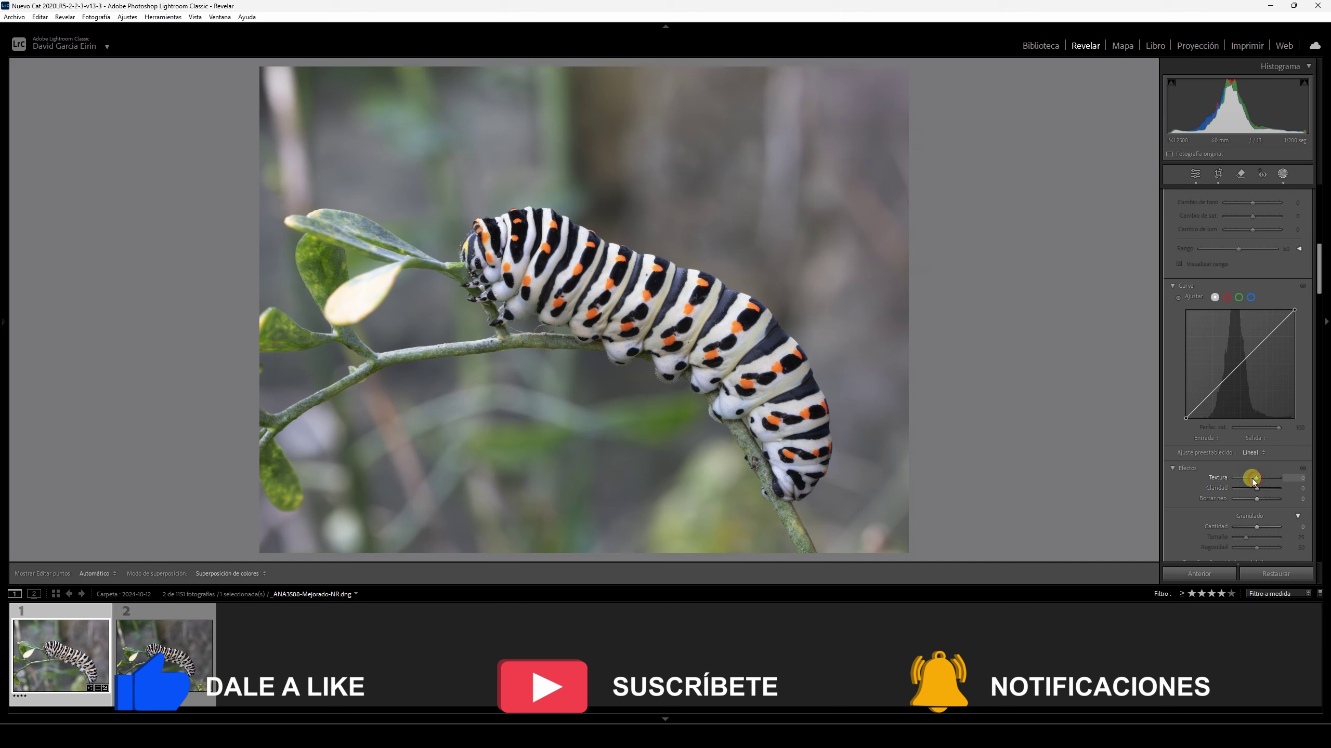
left_click_drag(1256, 478, 1174, 480)
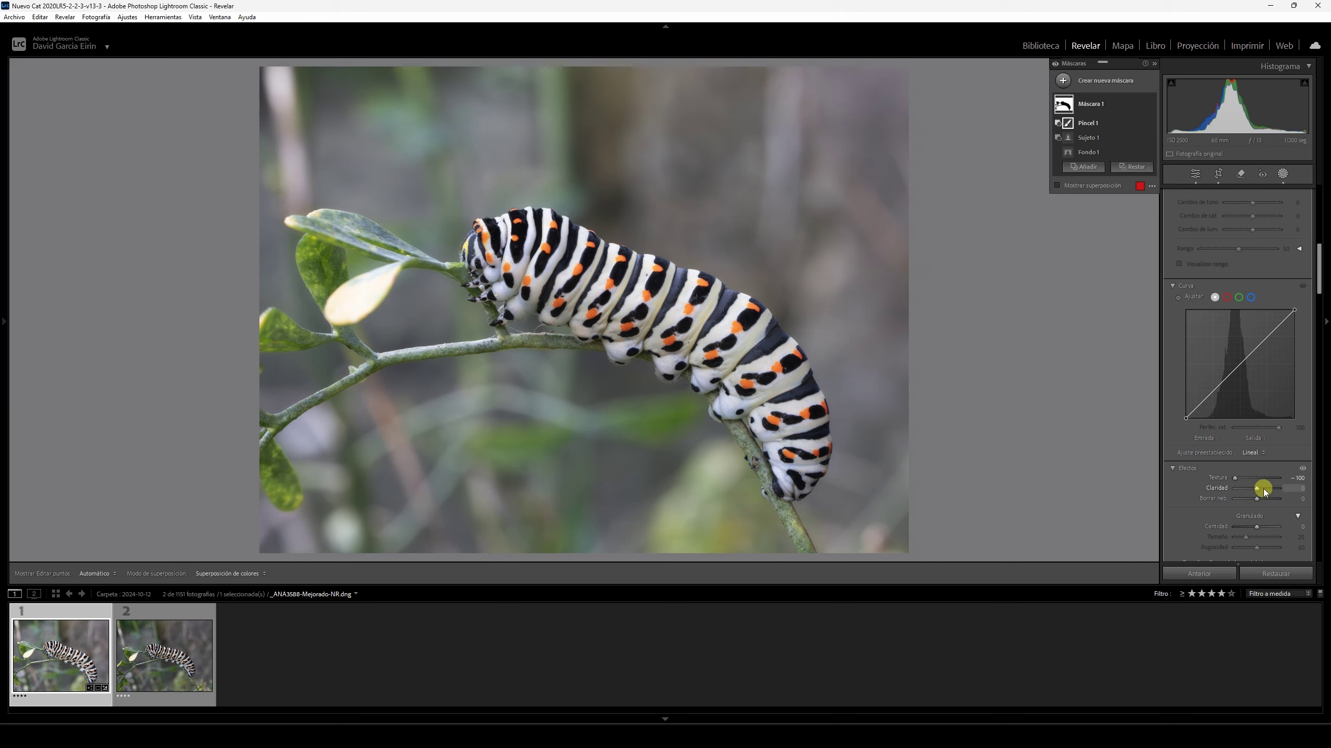
left_click_drag(1255, 489, 1143, 489)
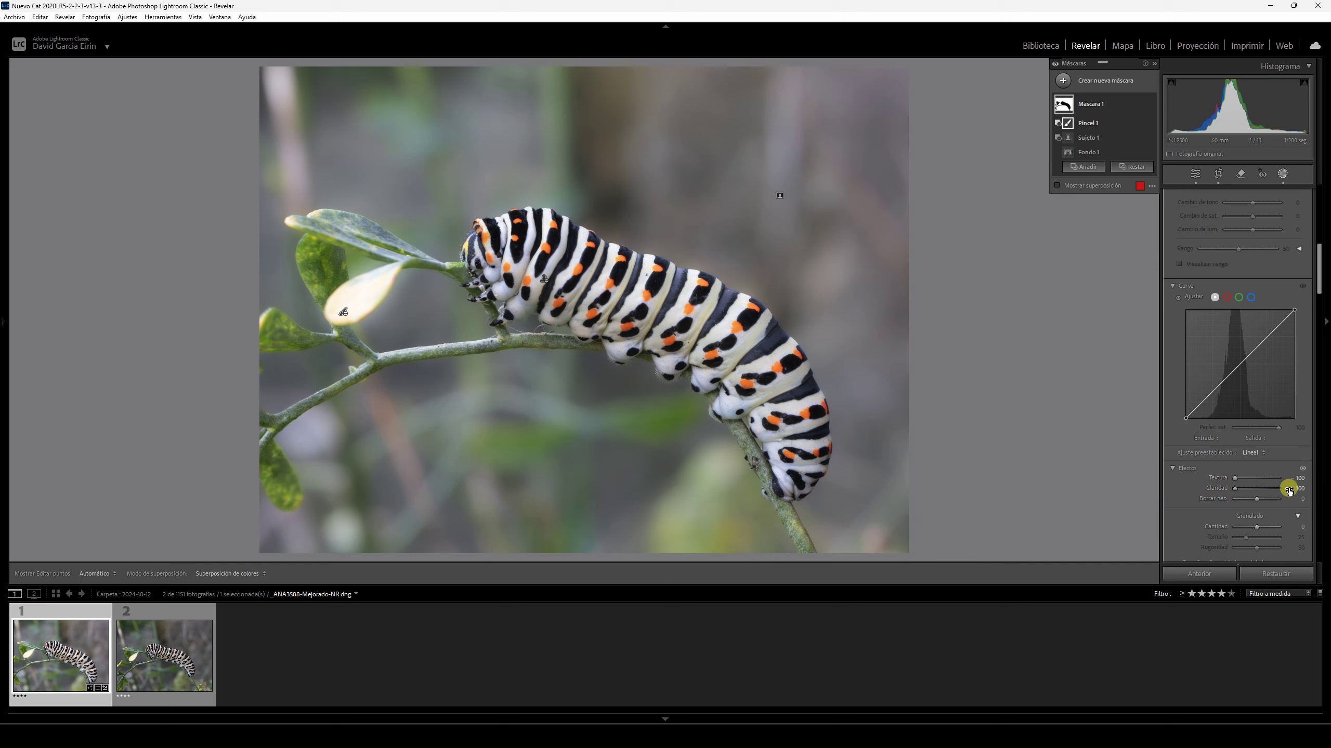
left_click_drag(1258, 506, 1229, 498)
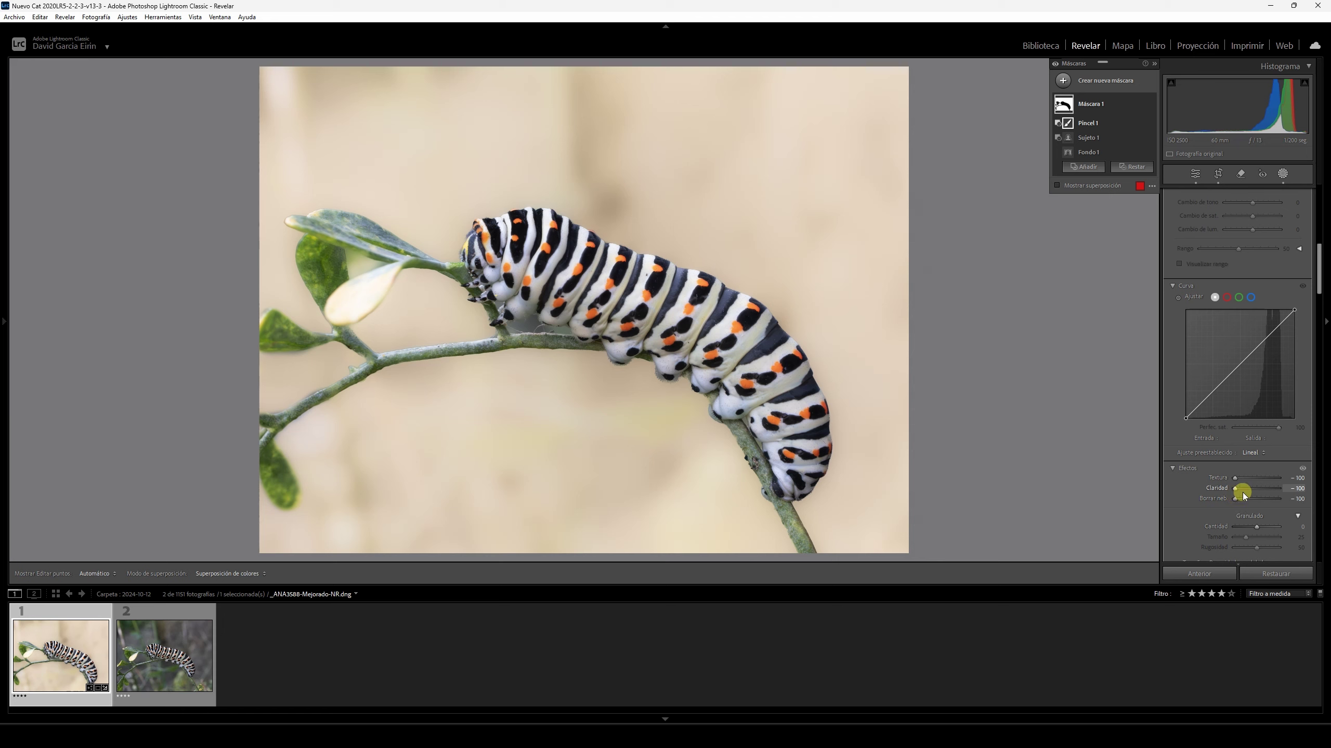
left_click_drag(1245, 498, 1251, 499)
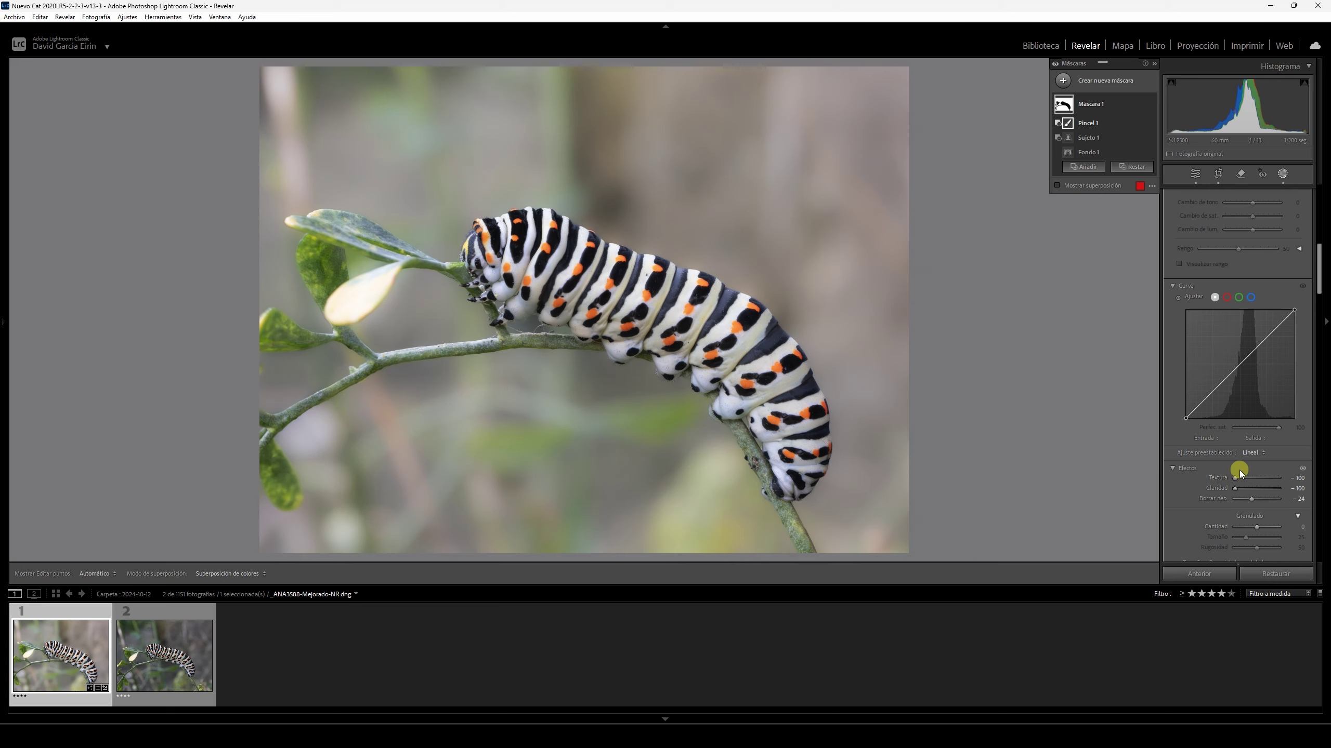
scroll(1239, 471, "up", 5)
scroll(1235, 467, "up", 5)
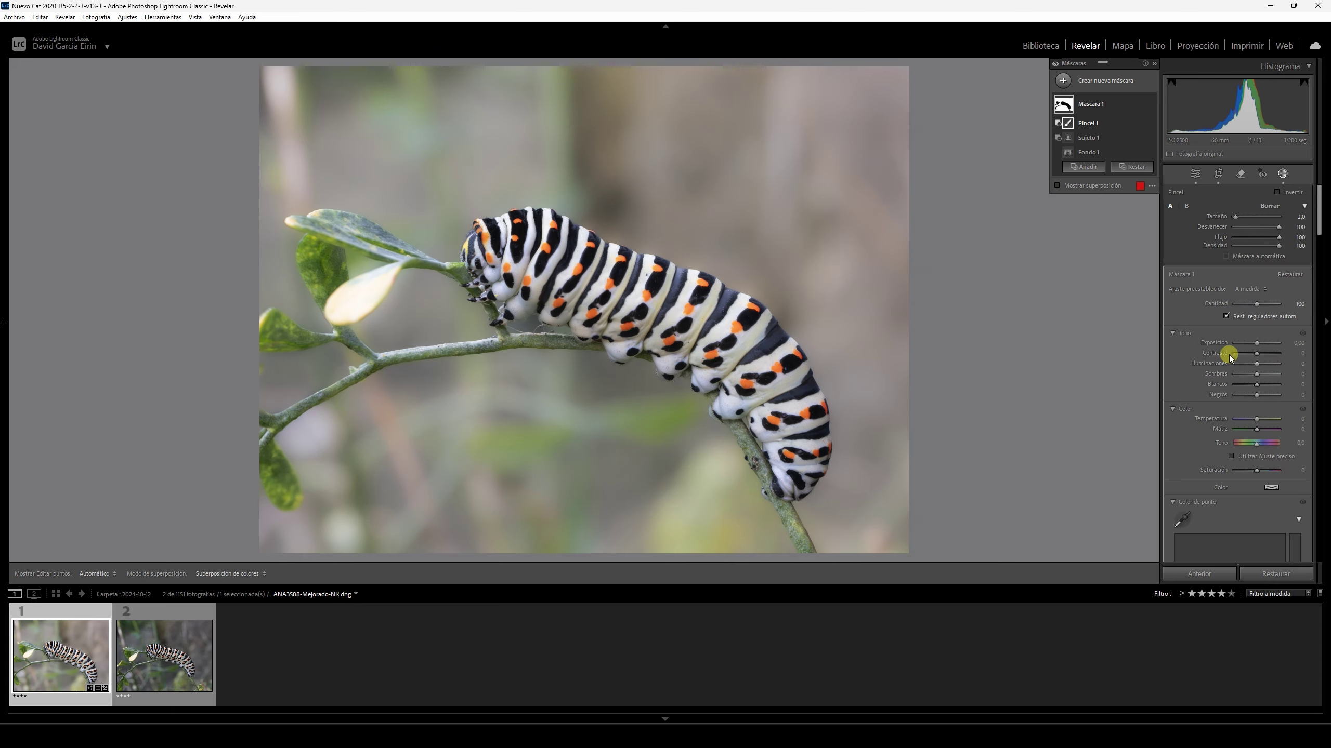
Lower the background mask's Exposure to about -0.29 and Temperature to -26
left_click_drag(1256, 343, 1258, 347)
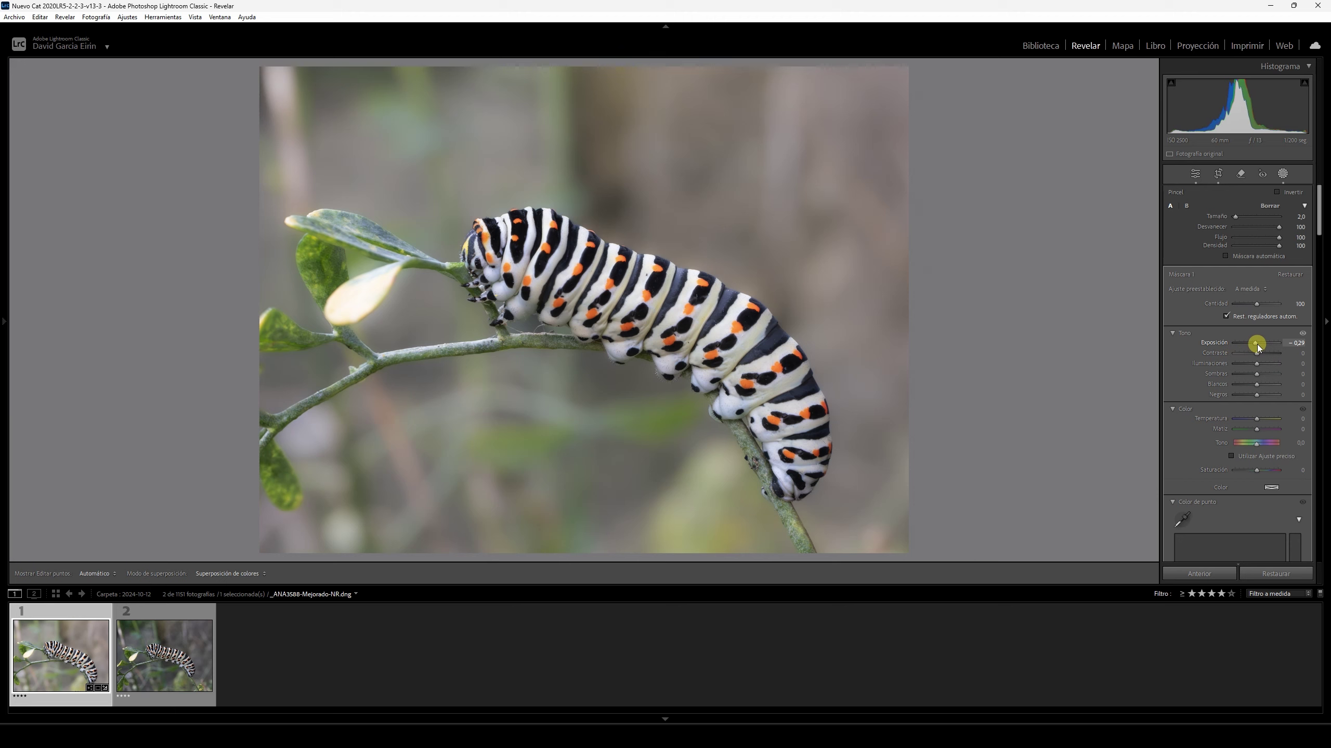
left_click_drag(1258, 424, 1251, 420)
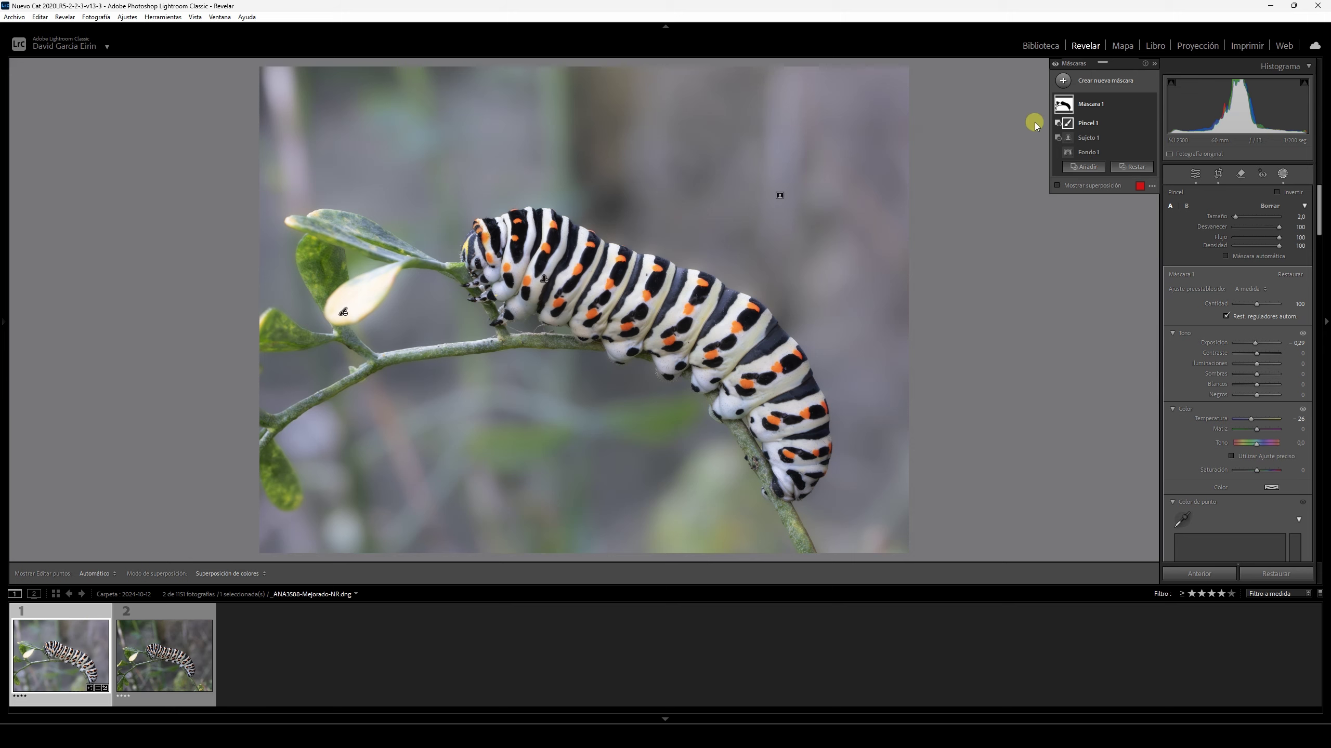
Duplicate and invert Máscara 1, raising Exposure to 0.29 and saturation slightly
mouse_move(1063, 103)
right_click(1067, 111)
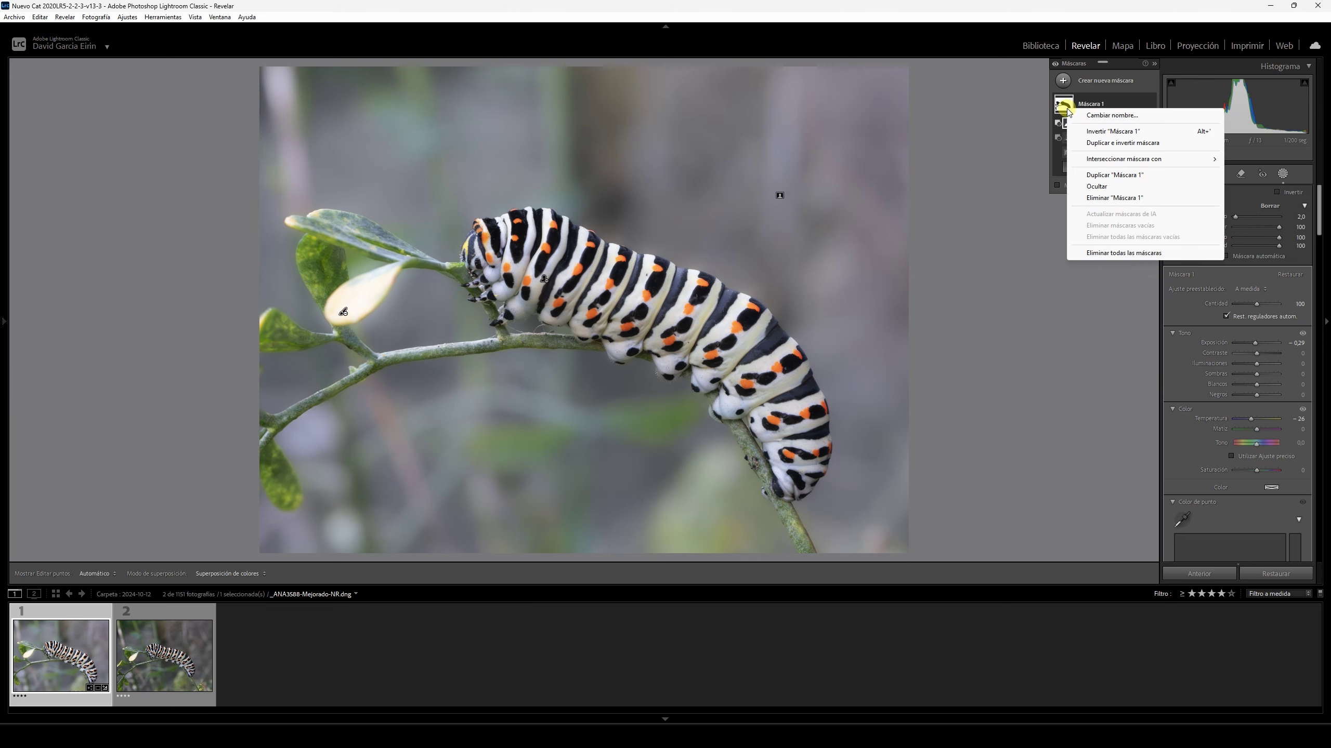
left_click(1100, 142)
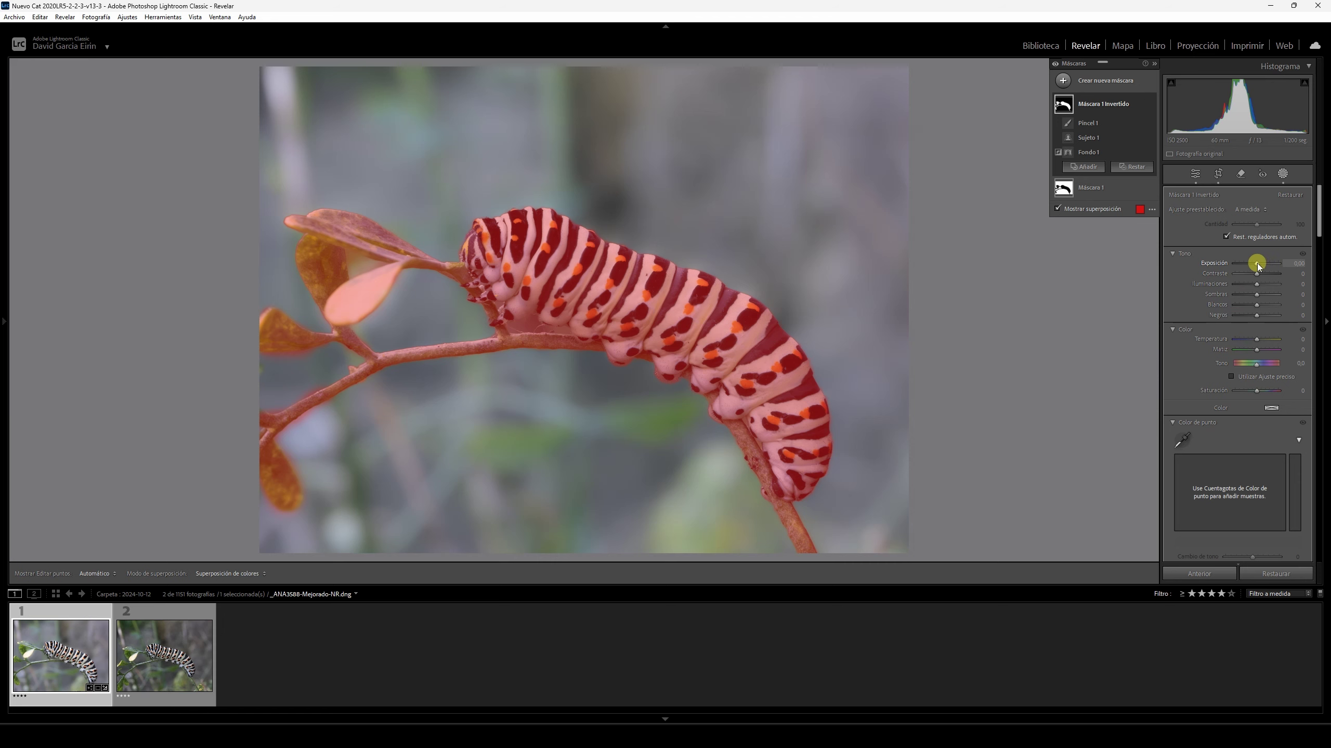
left_click_drag(1258, 265, 1260, 266)
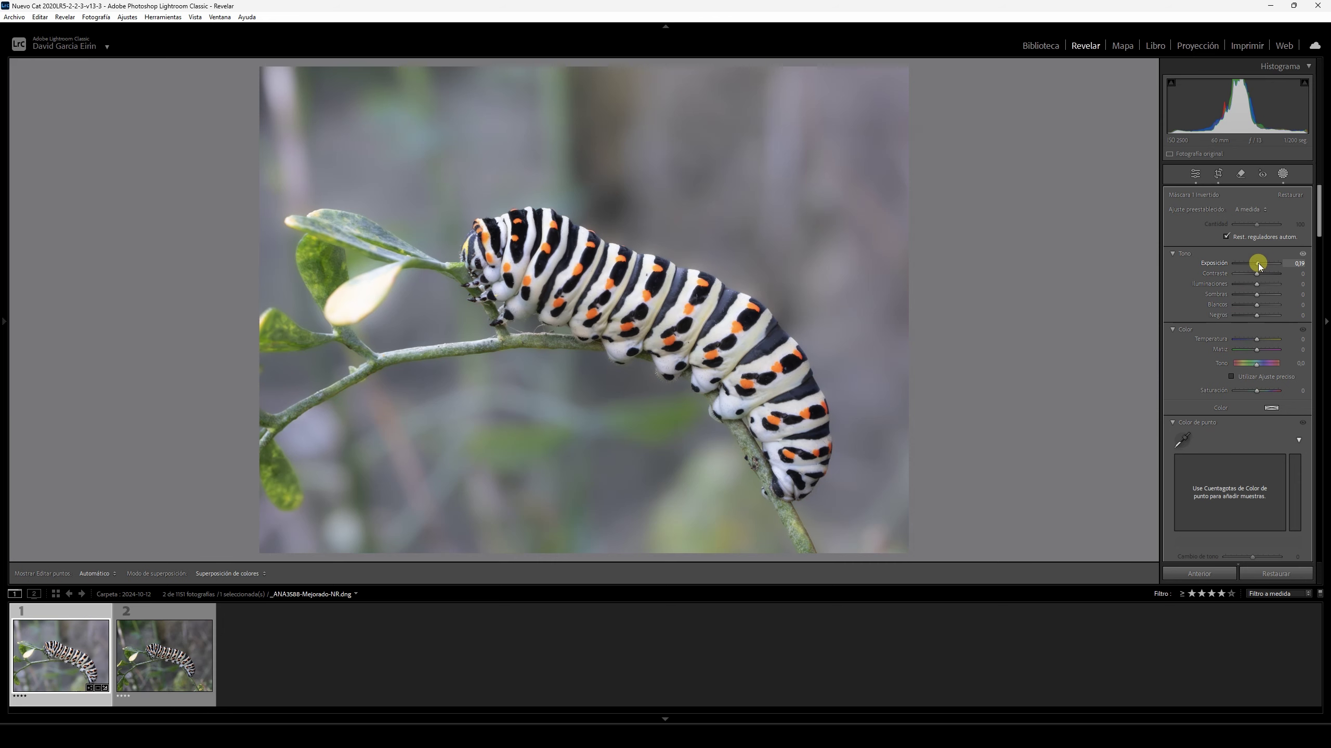
left_click_drag(1260, 266, 1260, 266)
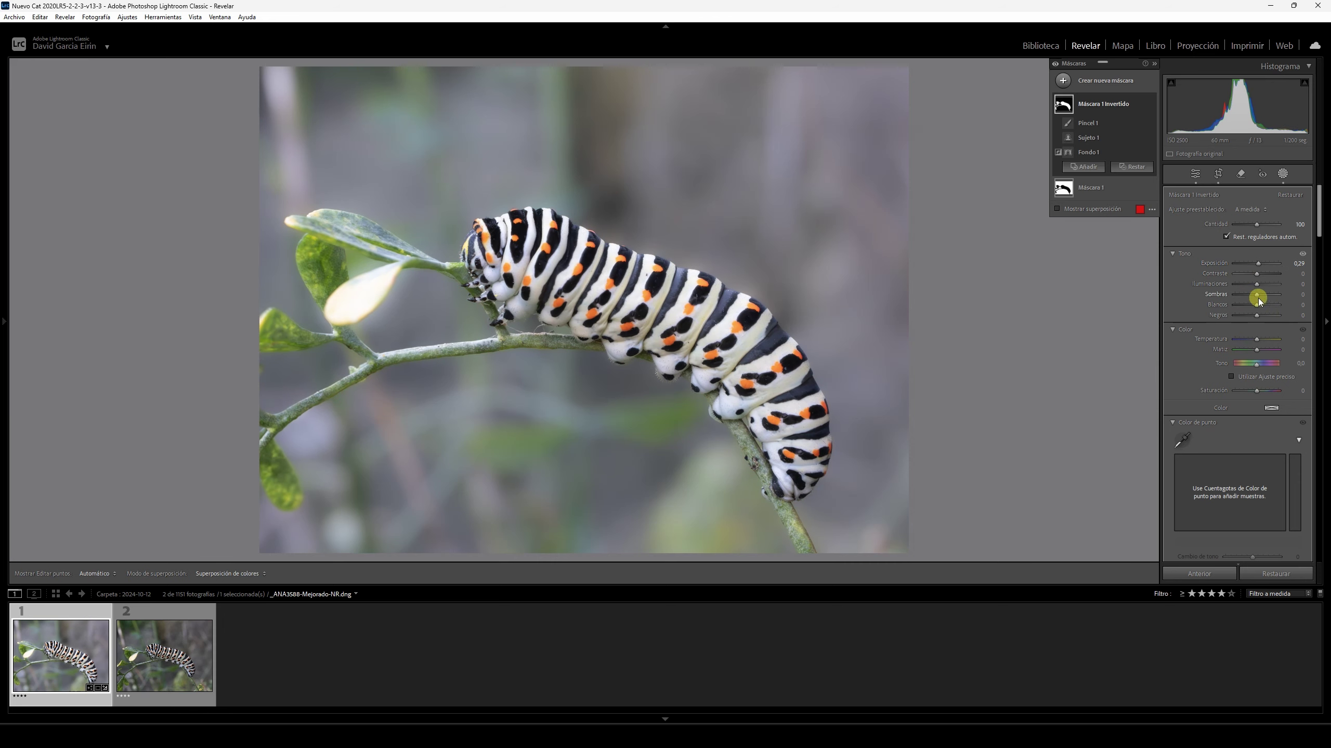
left_click_drag(1256, 389, 1260, 391)
Add a touch of clarity, about +7, to the caterpillar photo
scroll(1205, 388, "down", 3)
scroll(1193, 393, "down", 2)
scroll(1194, 392, "down", 2)
scroll(1194, 393, "down", 2)
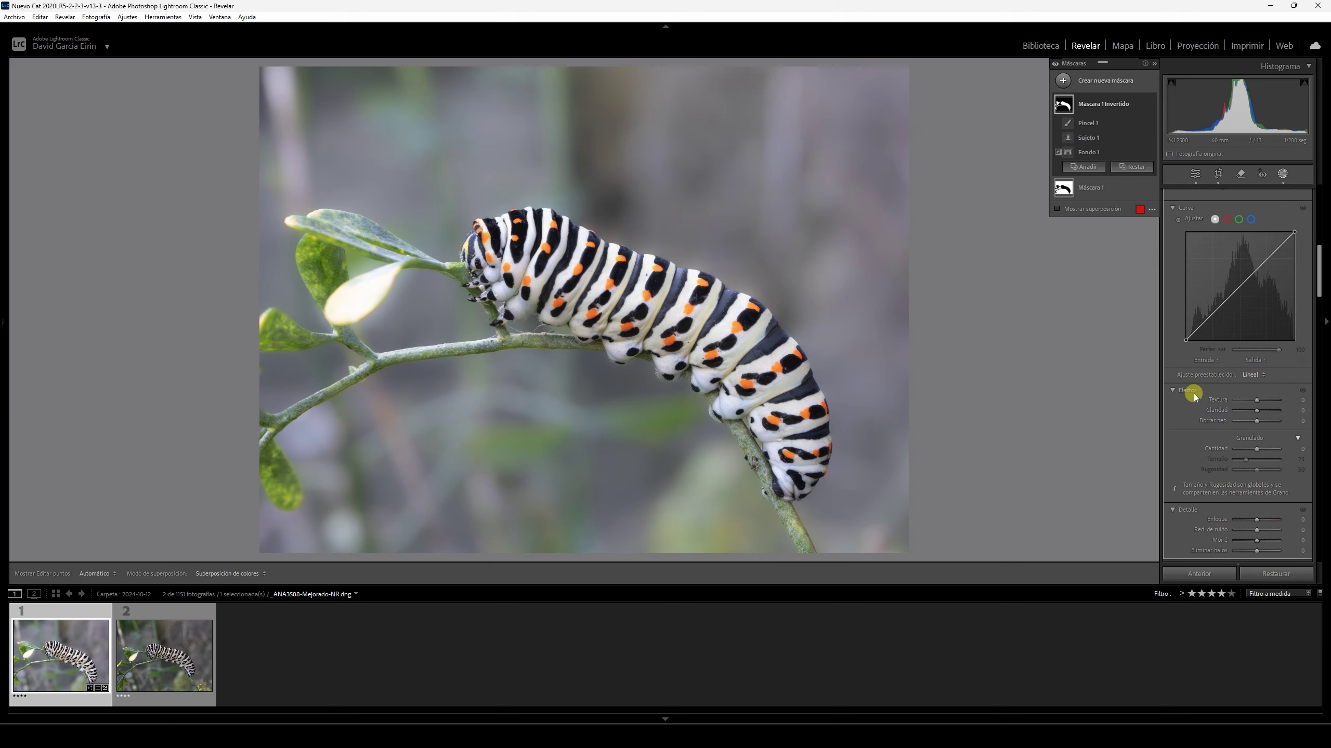
left_click_drag(1257, 411, 1259, 416)
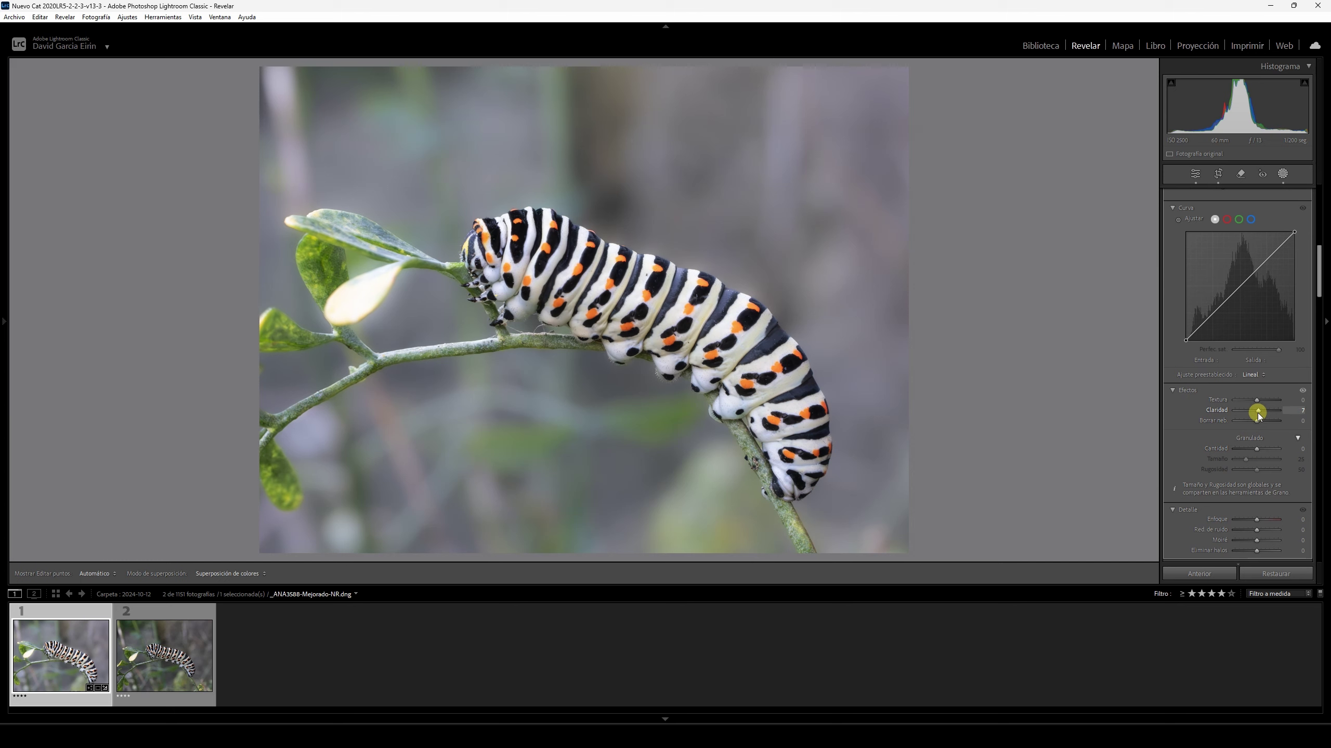
Toggle the before/after view with backslash to compare against the original
key("backslash")
key("backslash")
key("backslash")
key("backslash")
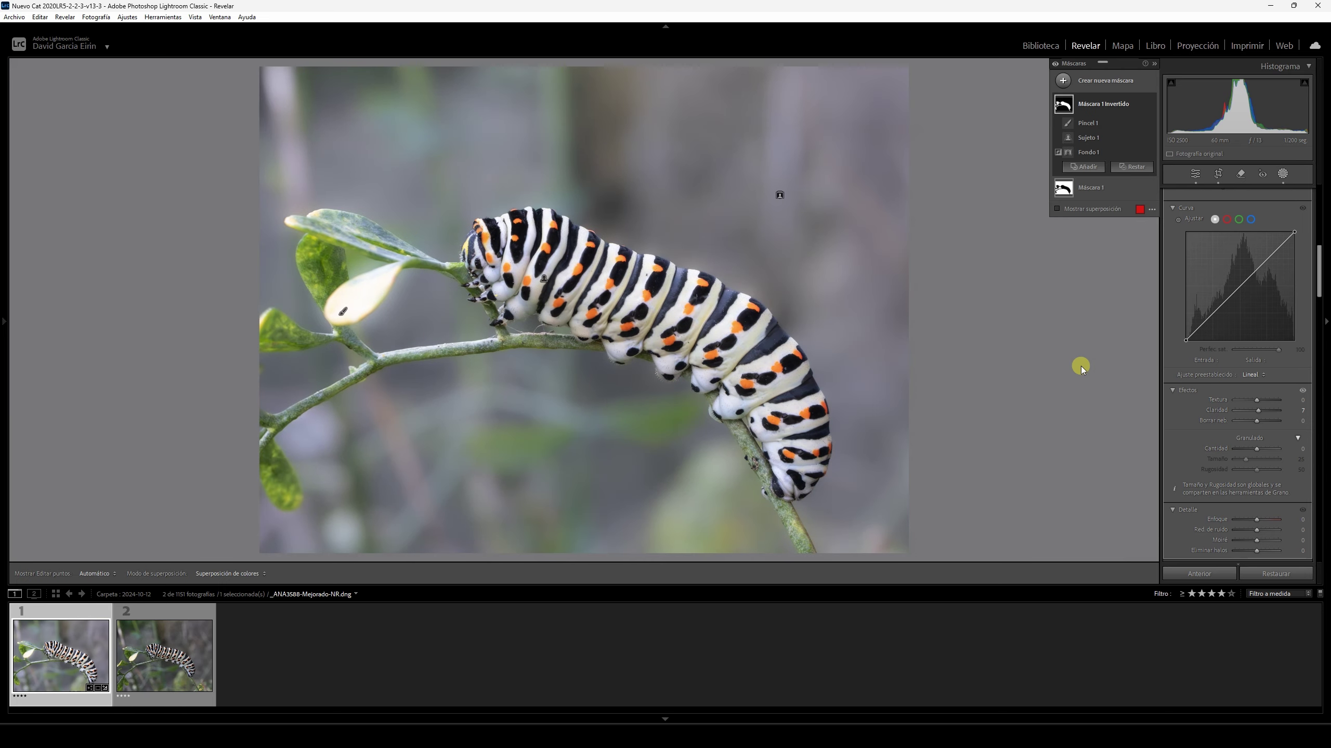
key("backslash")
key("backslash")
key("backslash")
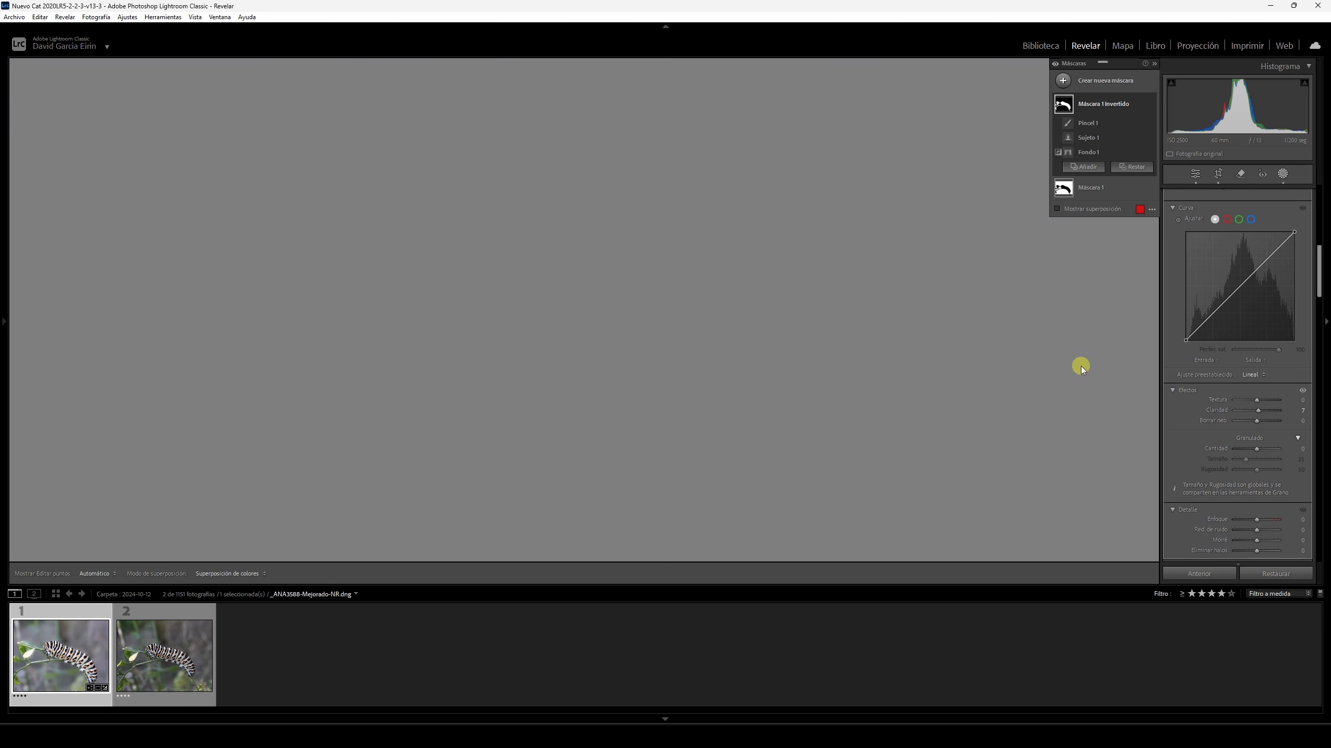
key("backslash")
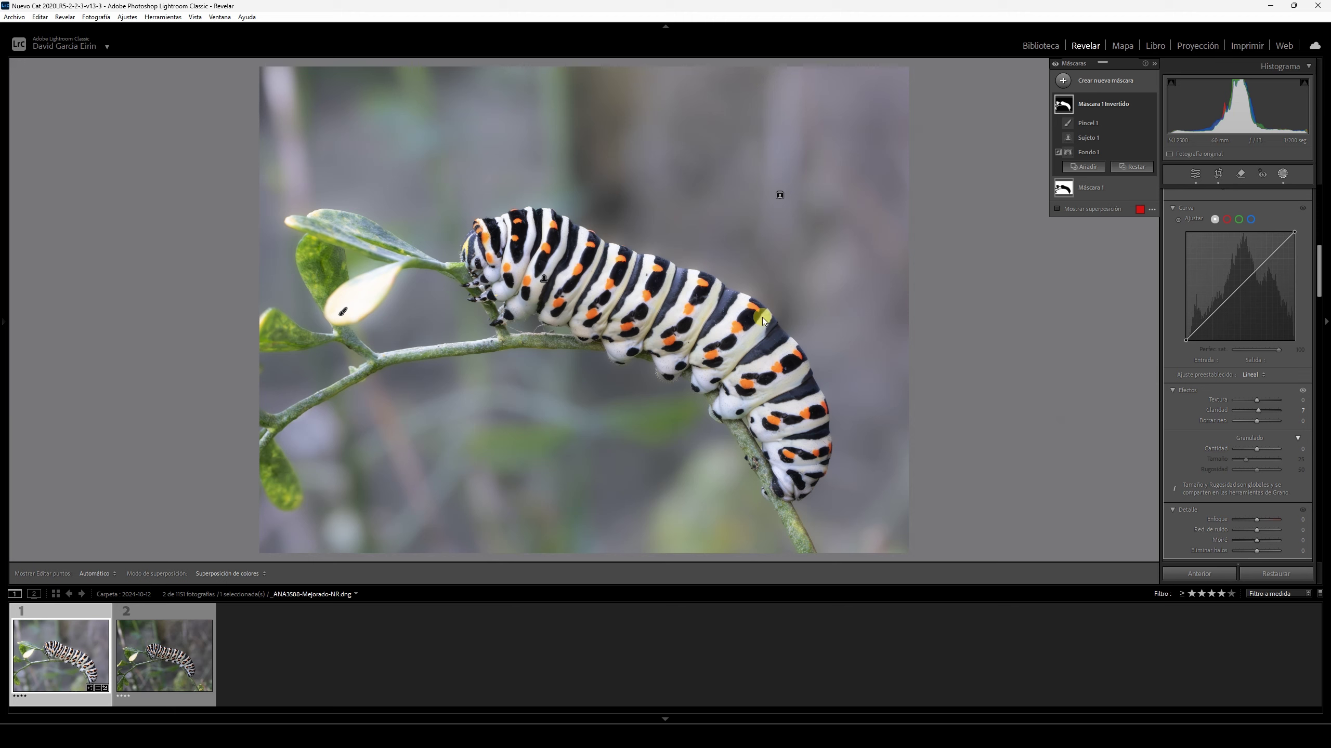
Edit the photo in Adobe Photoshop 2024 and start Nik 7 Viveza from the Nik Collection palette
right_click(744, 309)
mouse_move(790, 401)
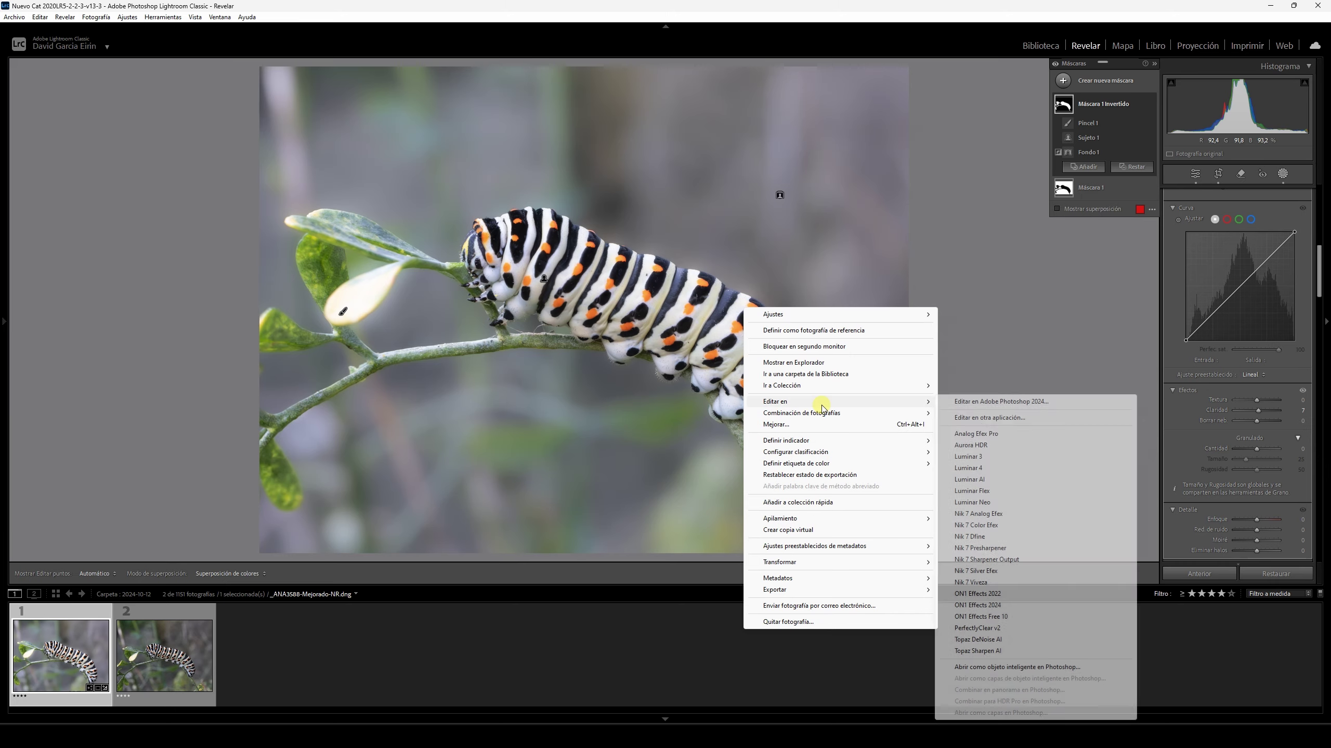
left_click(966, 401)
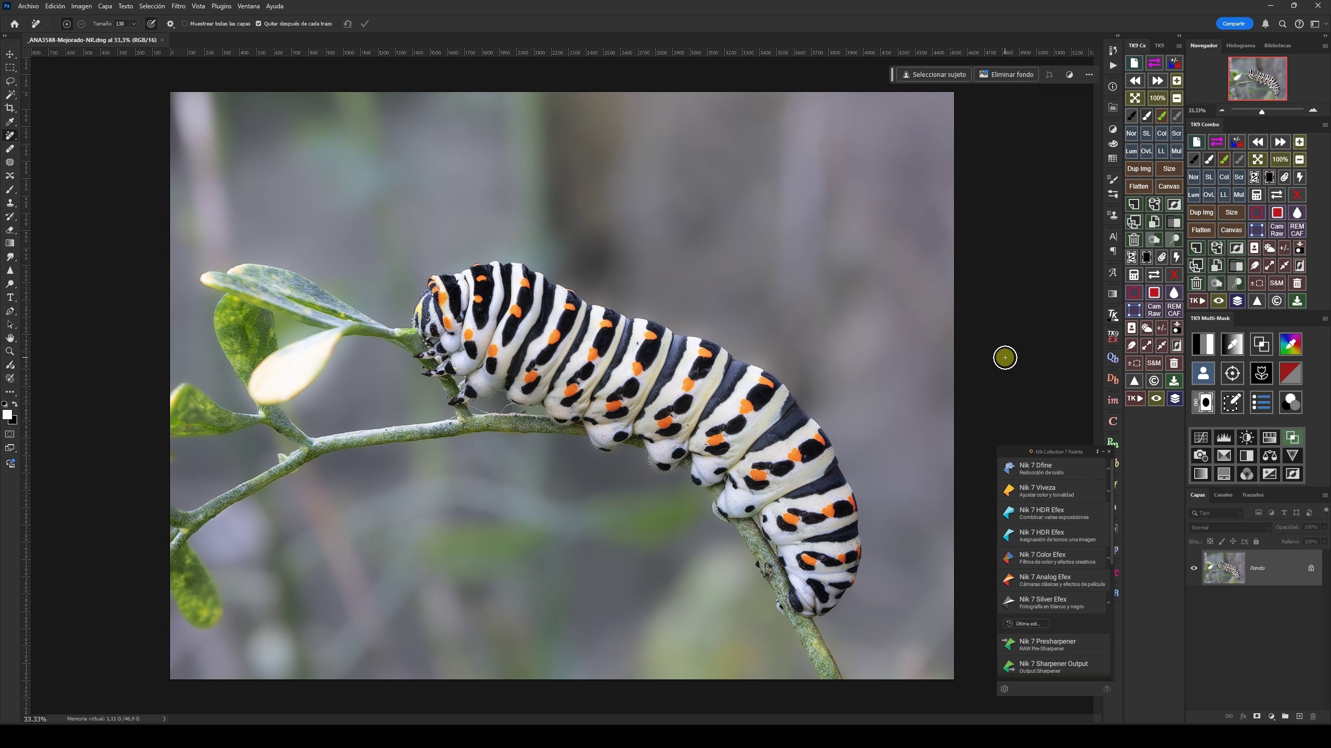
left_click(1040, 491)
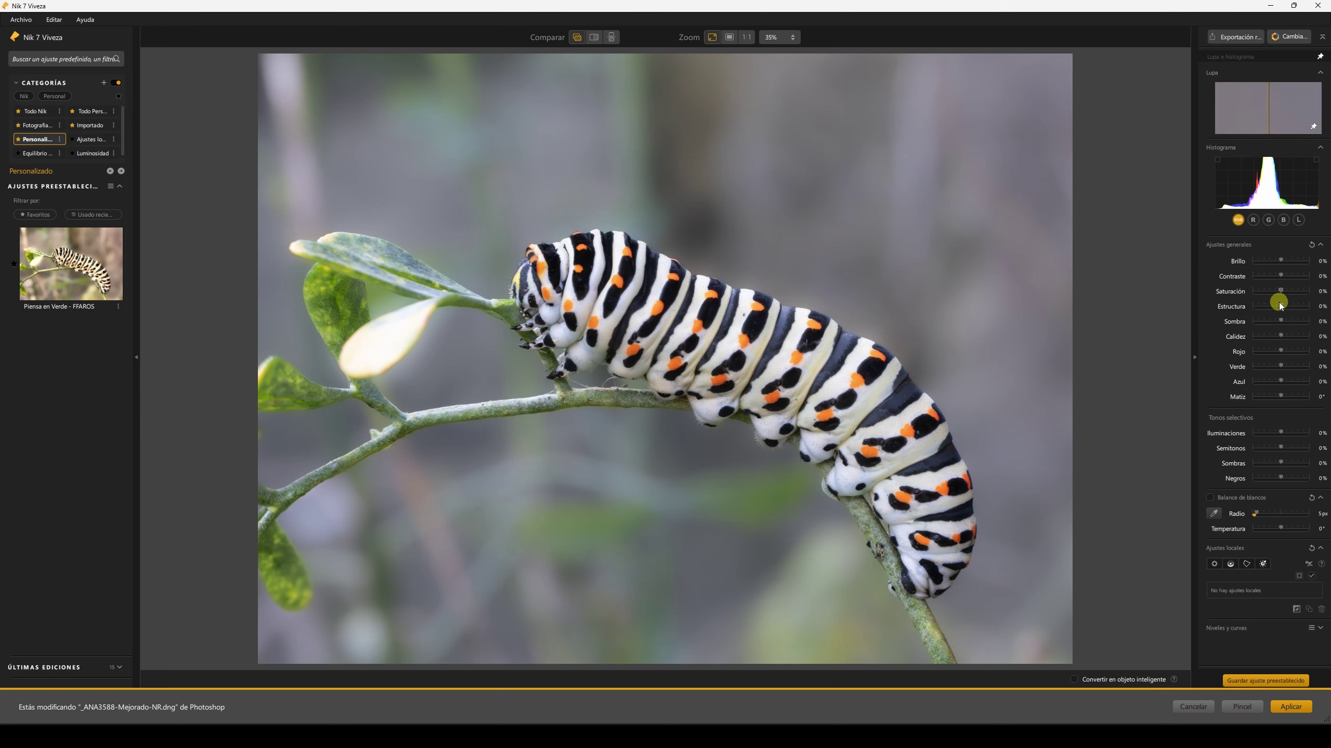
Raise the caterpillar photo's global Saturación in Viveza to about 12%
left_click_drag(1281, 287, 1283, 288)
left_click(1215, 563)
Place Control Point 1 on the caterpillar, stretch its ellipse over the body, and set Calidez to 46%
left_click(743, 341)
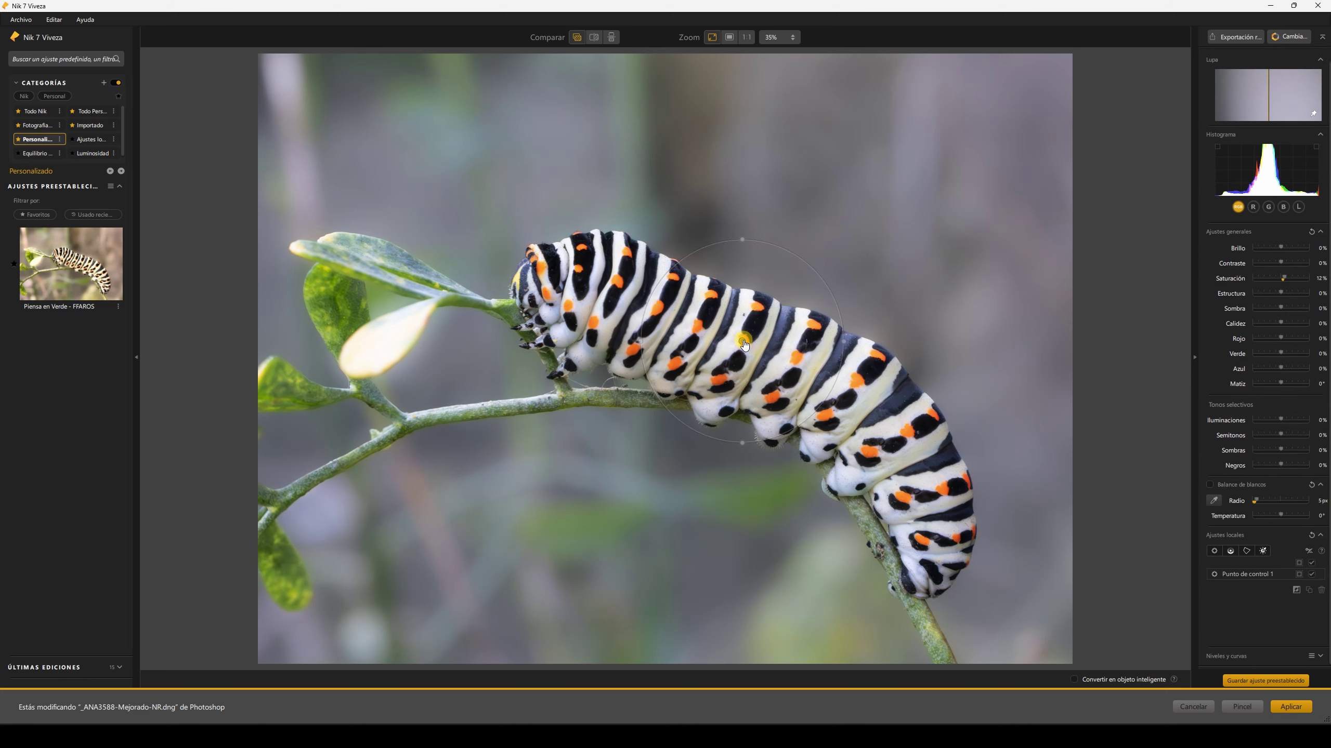
left_click_drag(742, 341, 746, 343)
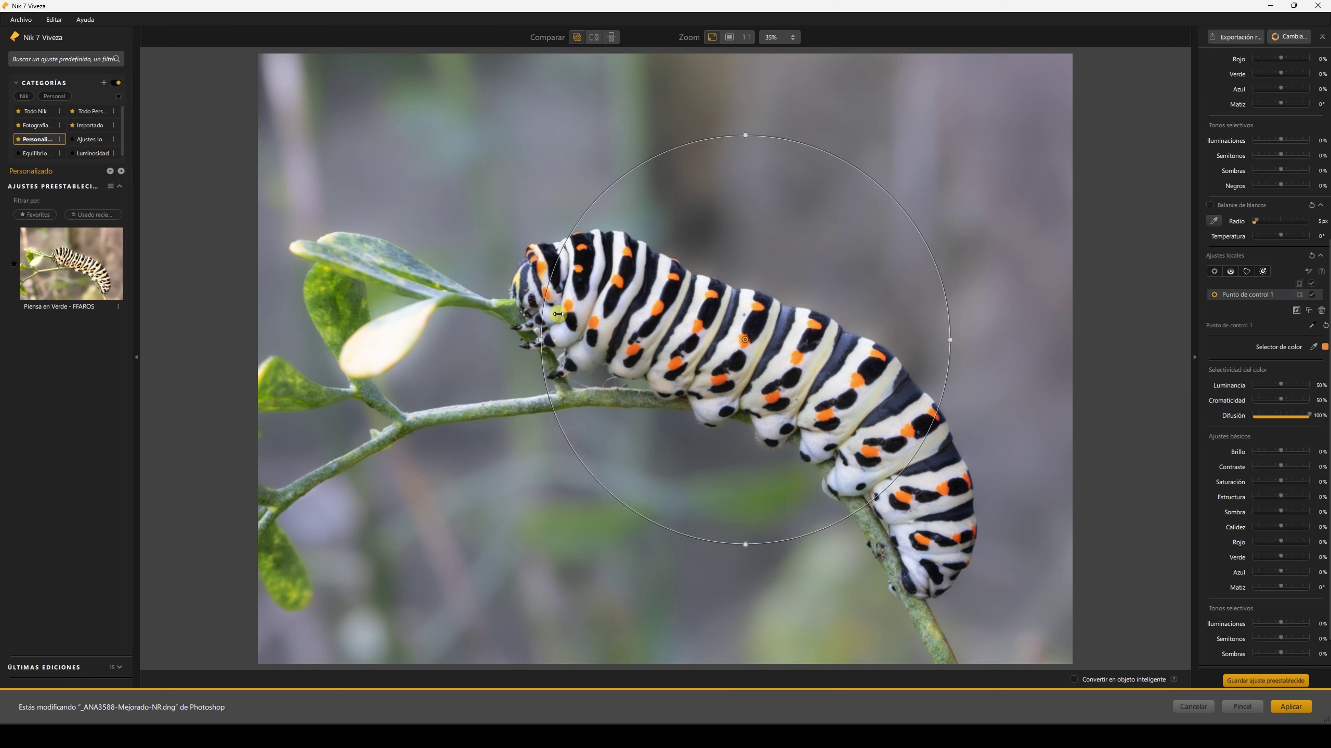
mouse_move(558, 314)
left_mouse_down()
mouse_move(498, 336)
mouse_move(321, 280)
left_mouse_up()
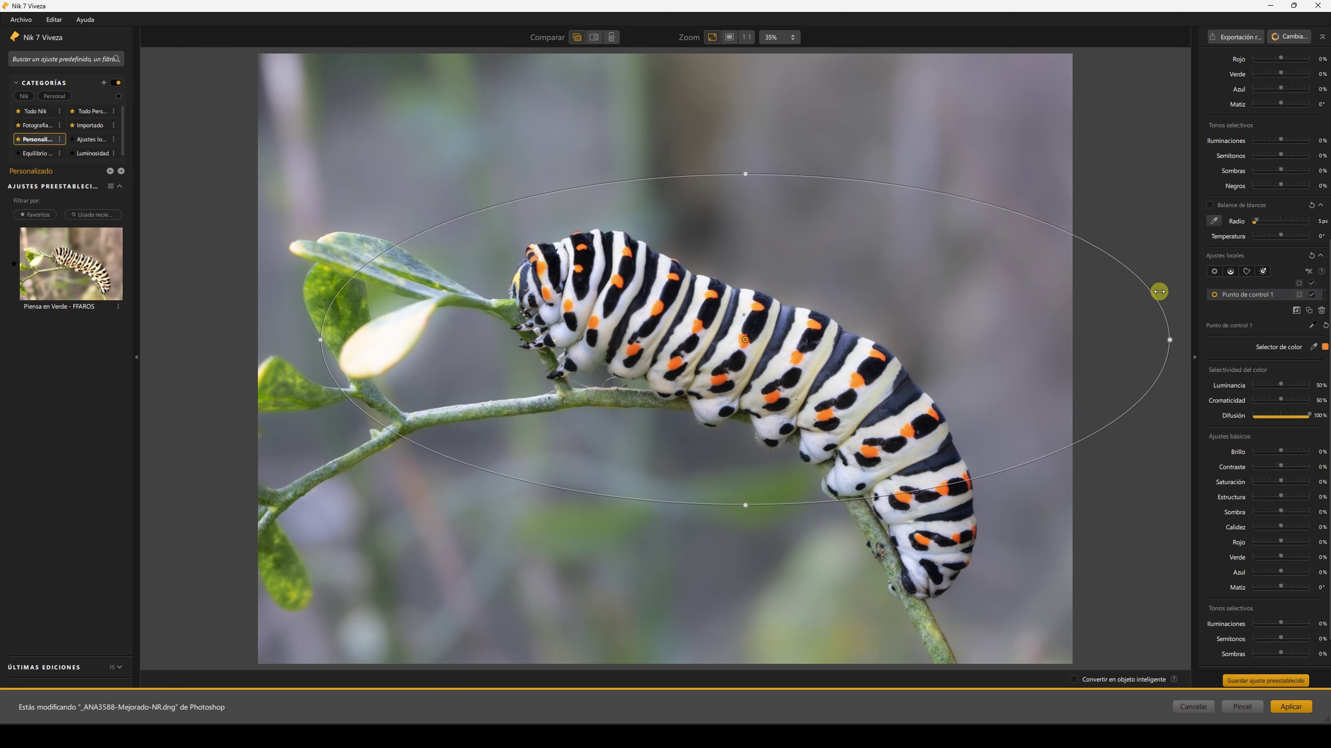
mouse_move(1170, 338)
left_mouse_down()
mouse_move(1073, 649)
mouse_move(1090, 591)
left_mouse_up()
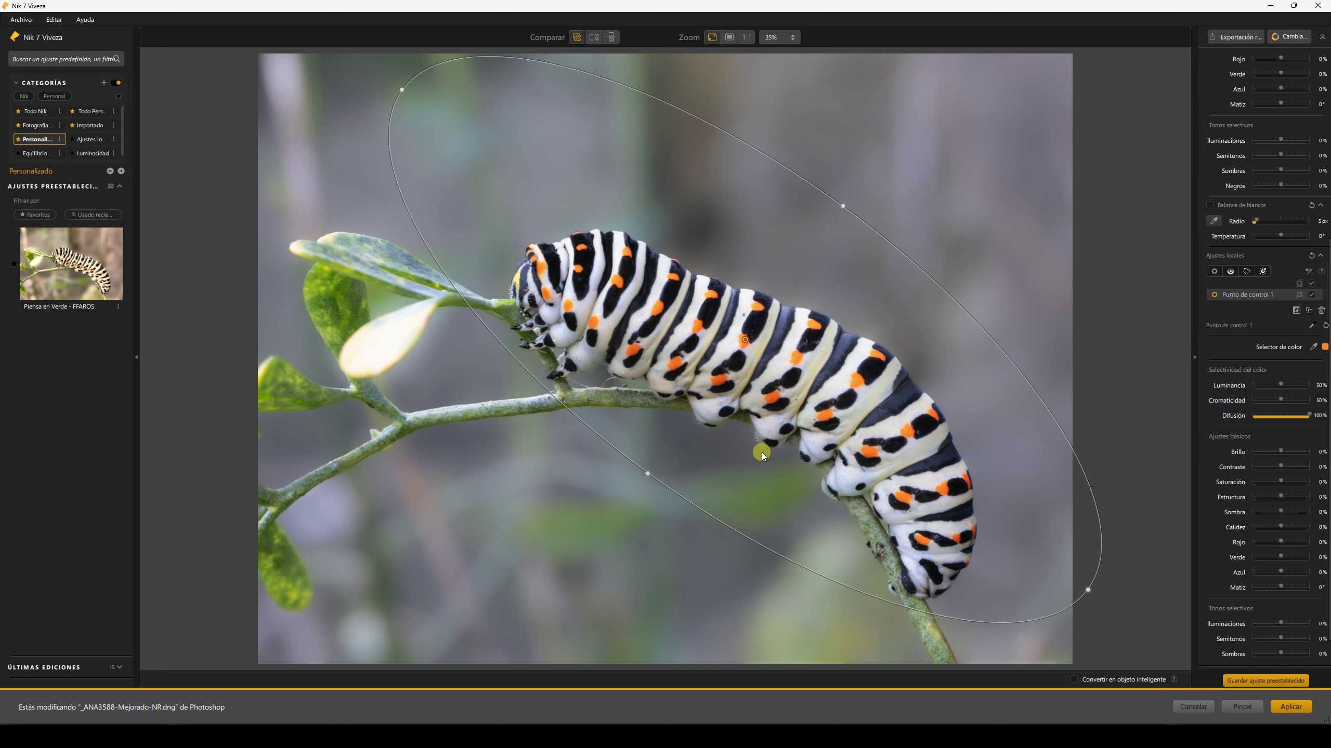
left_click(1300, 295)
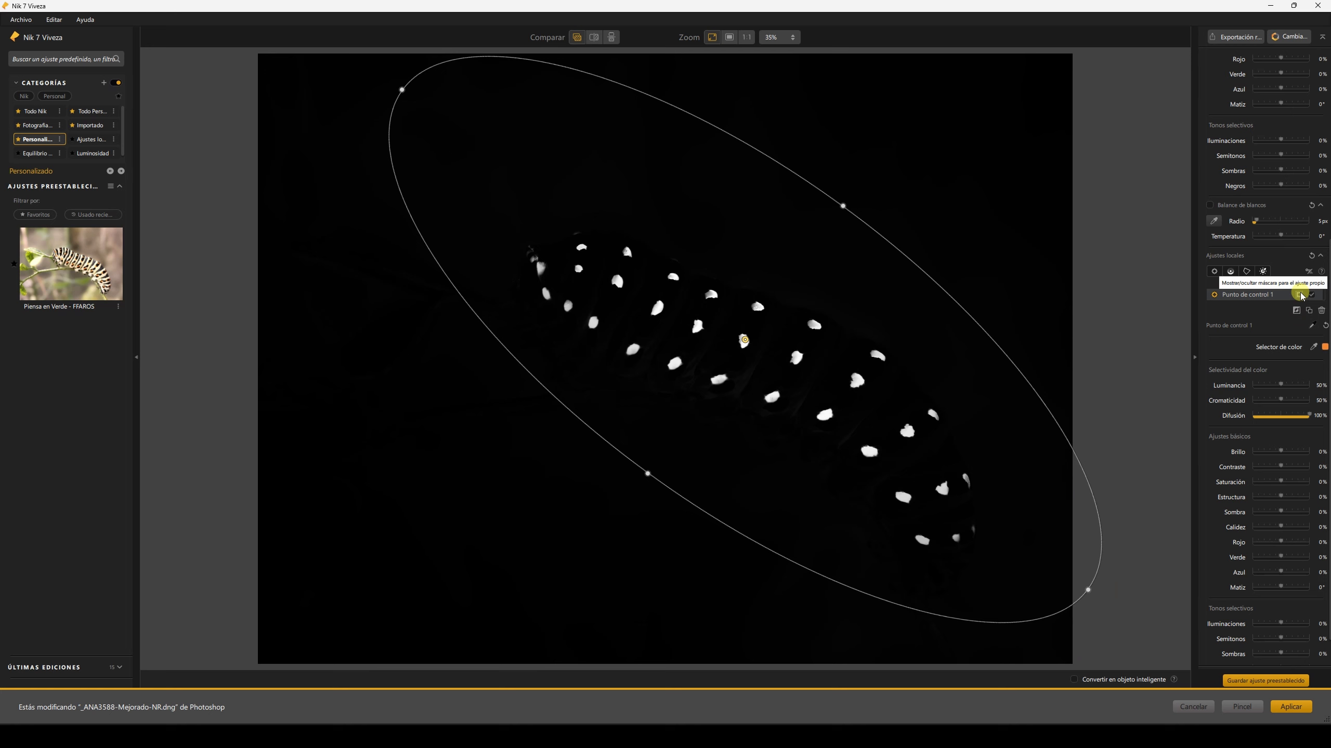
left_click(1300, 296)
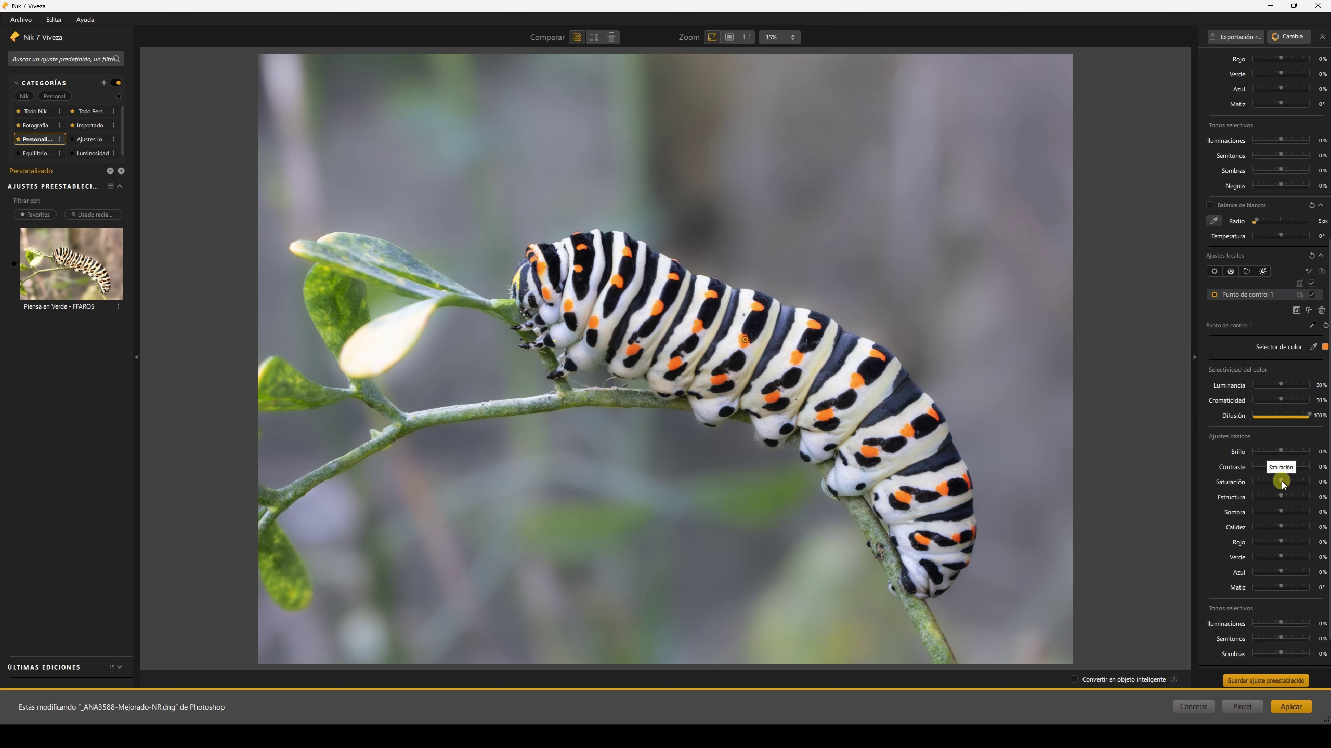
mouse_move(1280, 529)
left_mouse_down()
mouse_move(1232, 527)
mouse_move(1293, 530)
left_mouse_up()
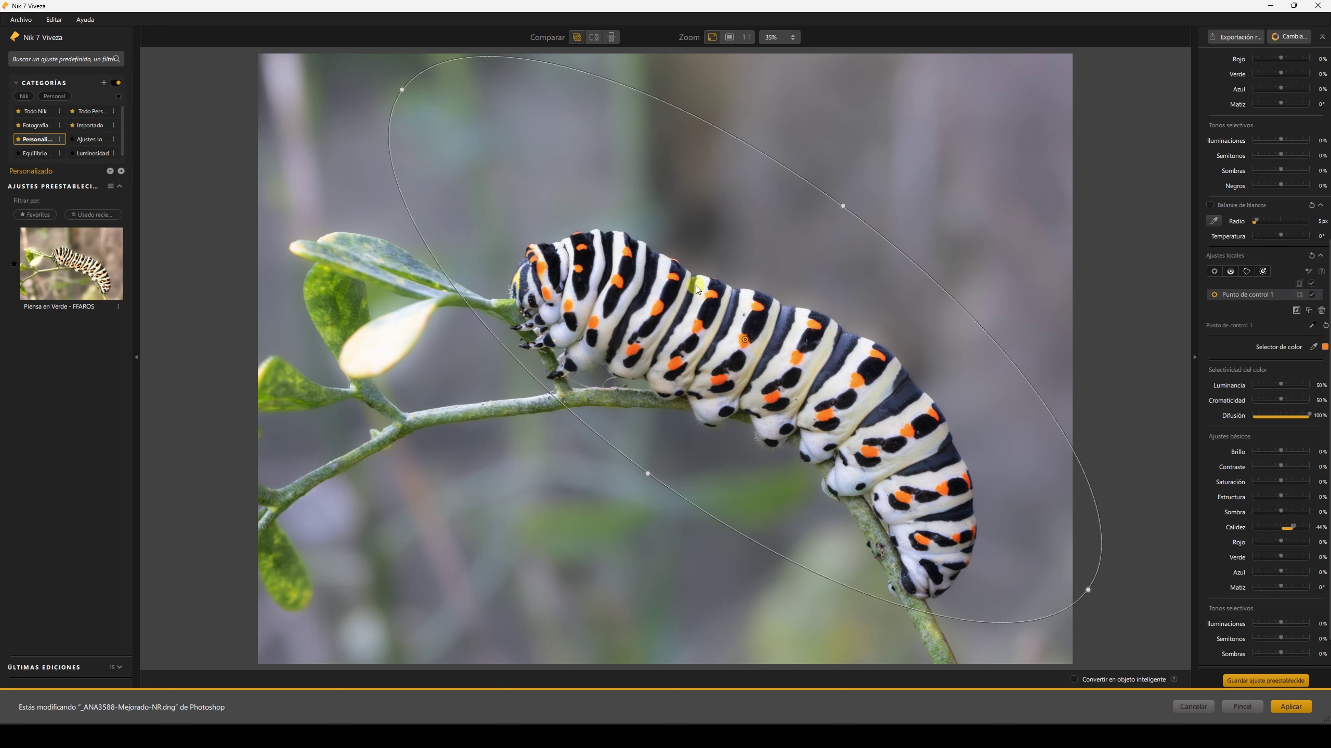
left_click(1034, 359)
Add Control Point 2 as an ellipse along the body, with Brillo -14% and Contraste 8%
left_click(841, 363)
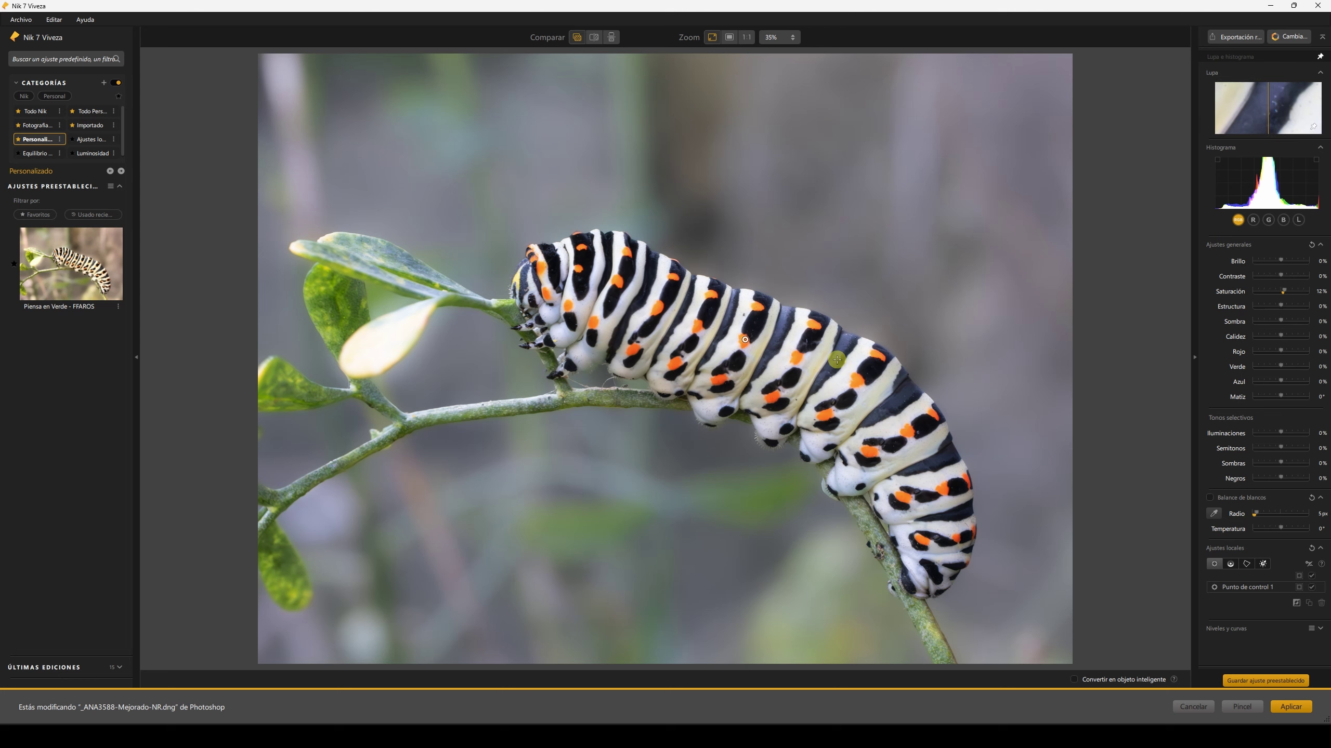
mouse_move(735, 357)
left_mouse_down()
mouse_move(366, 359)
mouse_move(489, 184)
left_mouse_up()
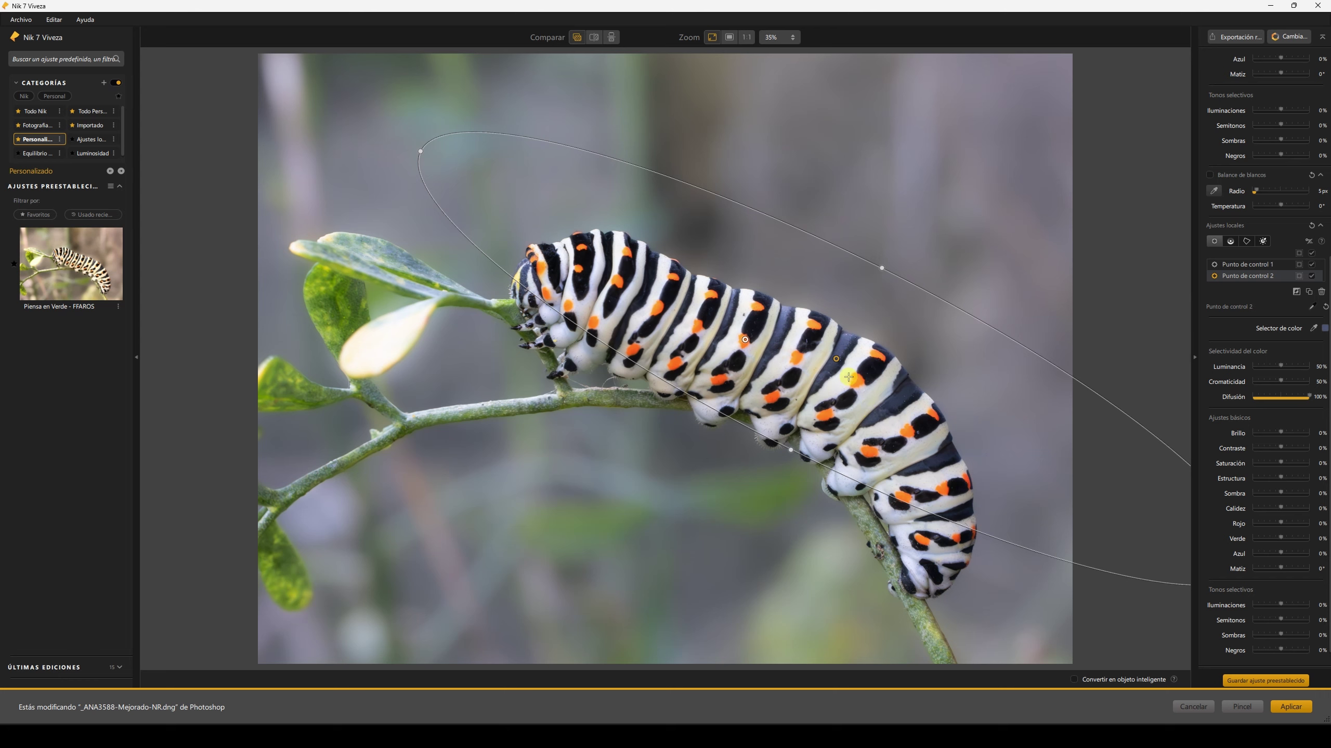
mouse_move(837, 367)
left_mouse_down()
mouse_move(836, 378)
mouse_move(836, 365)
left_mouse_up()
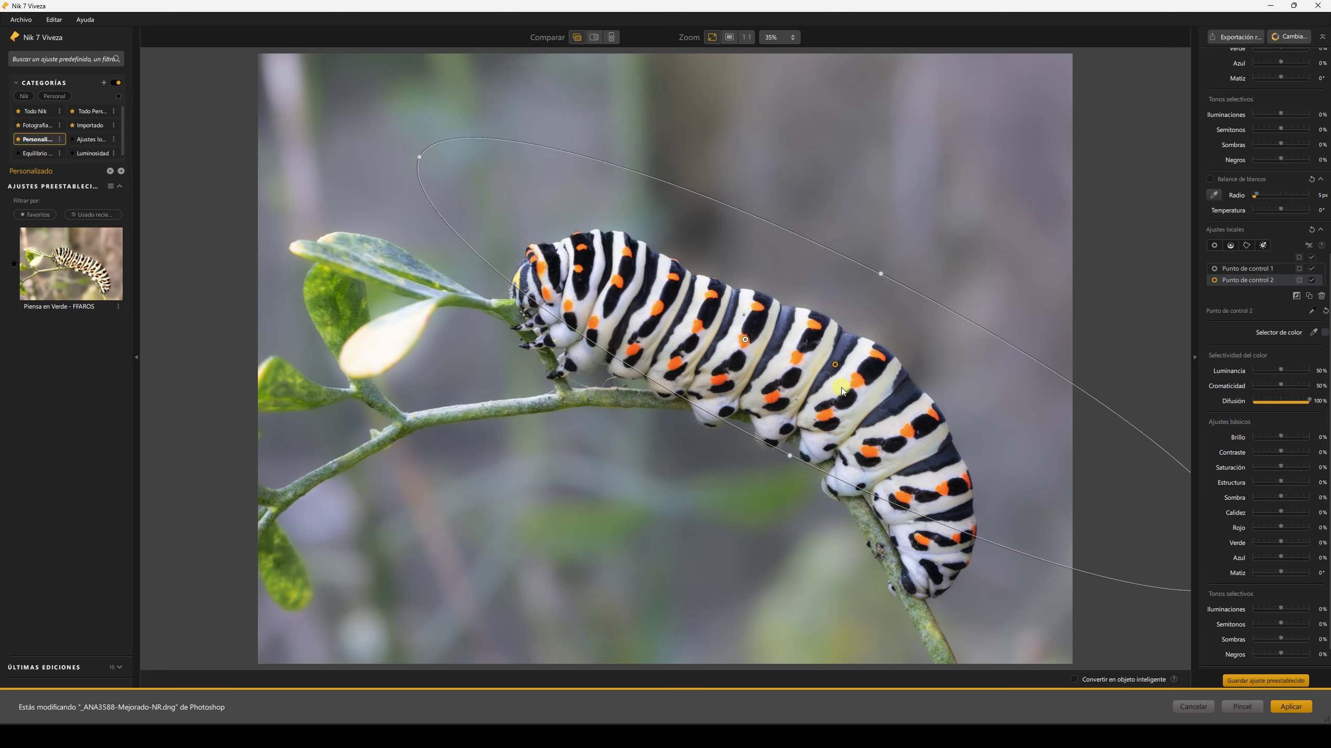
mouse_move(1280, 385)
left_mouse_down()
mouse_move(1292, 386)
mouse_move(1282, 373)
left_mouse_up()
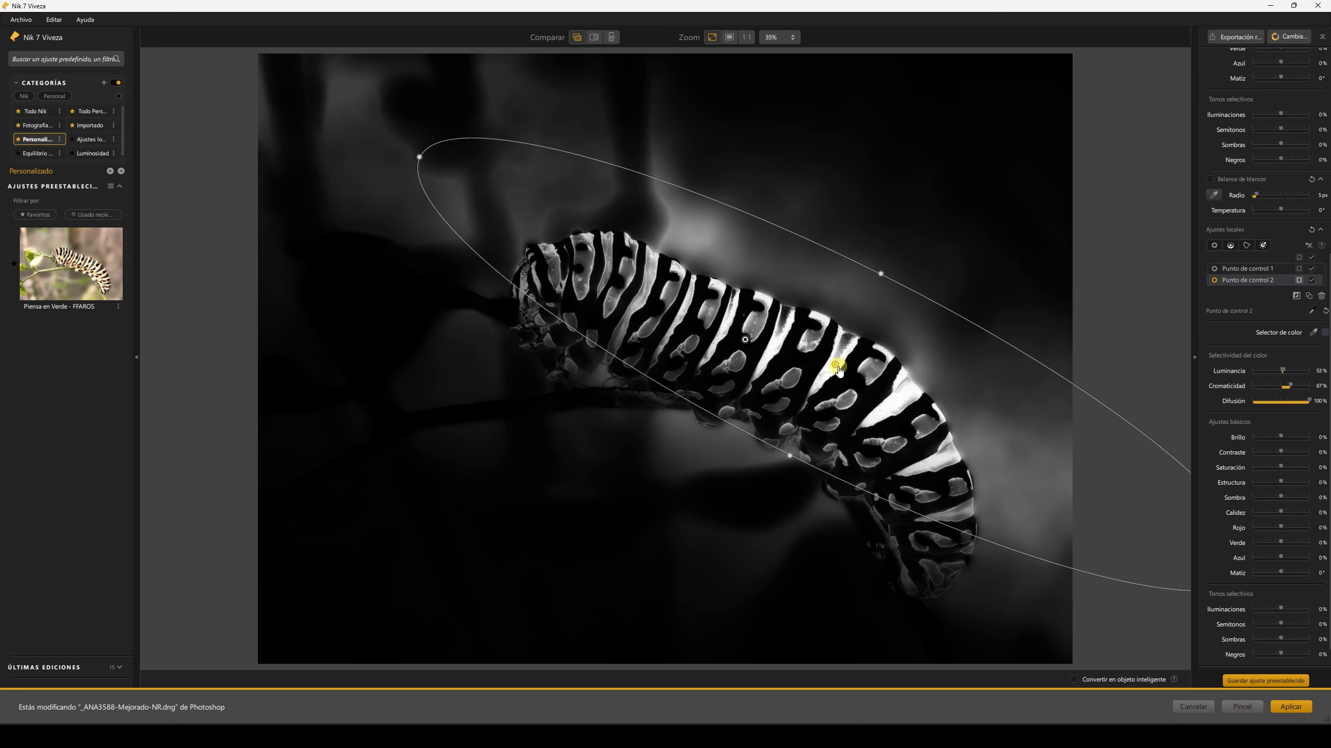
left_click_drag(837, 367, 901, 407)
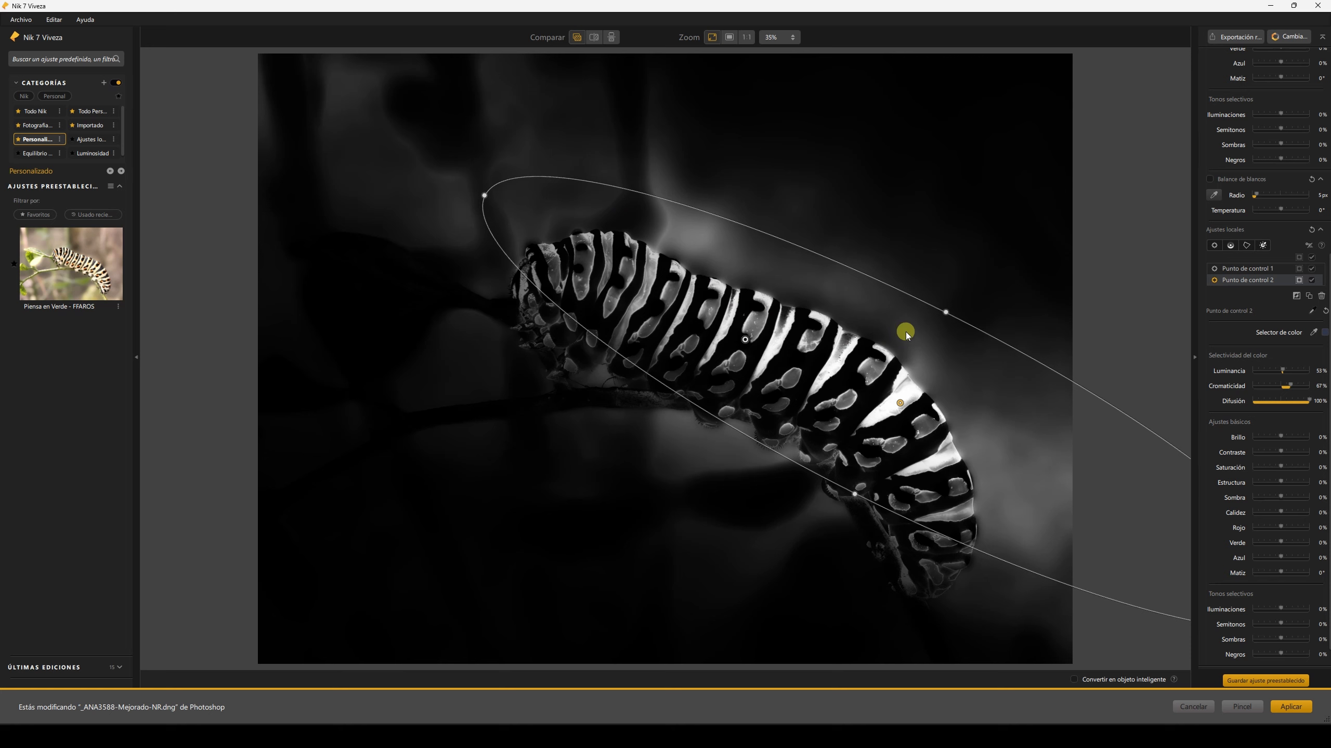
left_click(1299, 279)
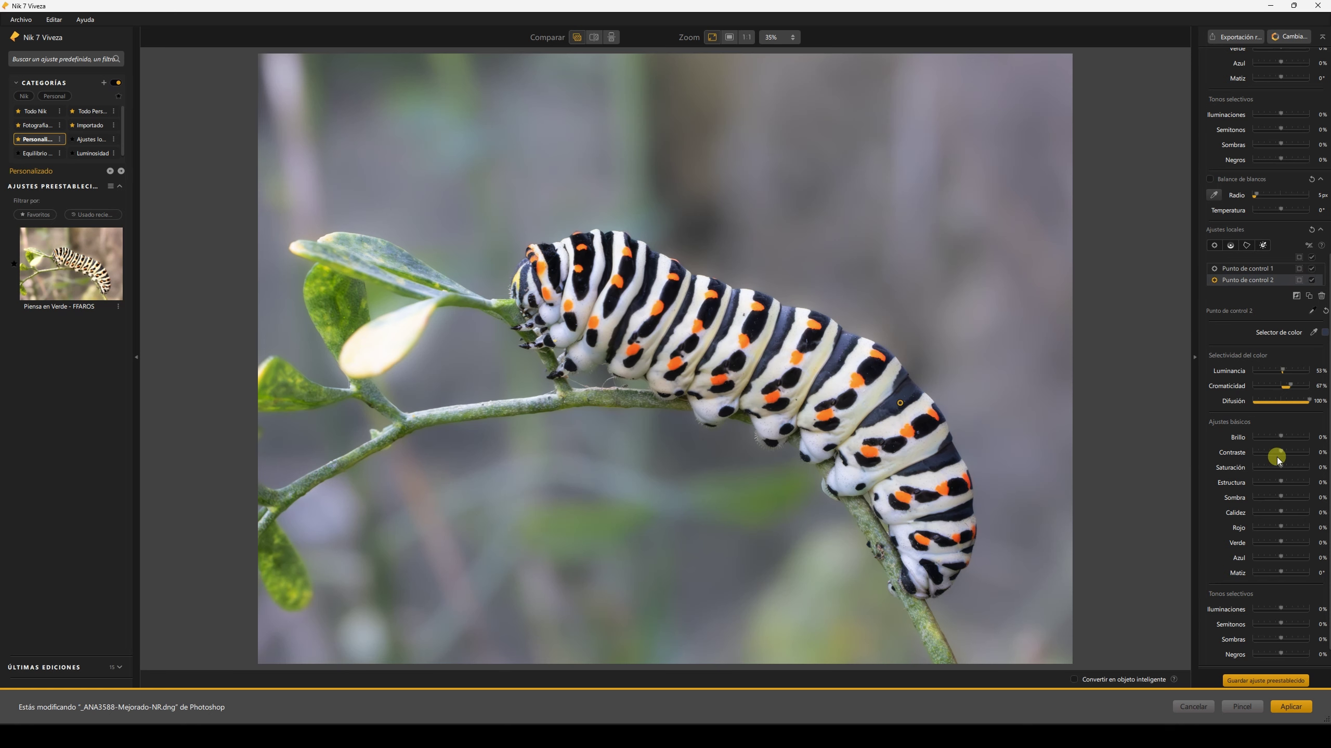
left_click(1276, 437)
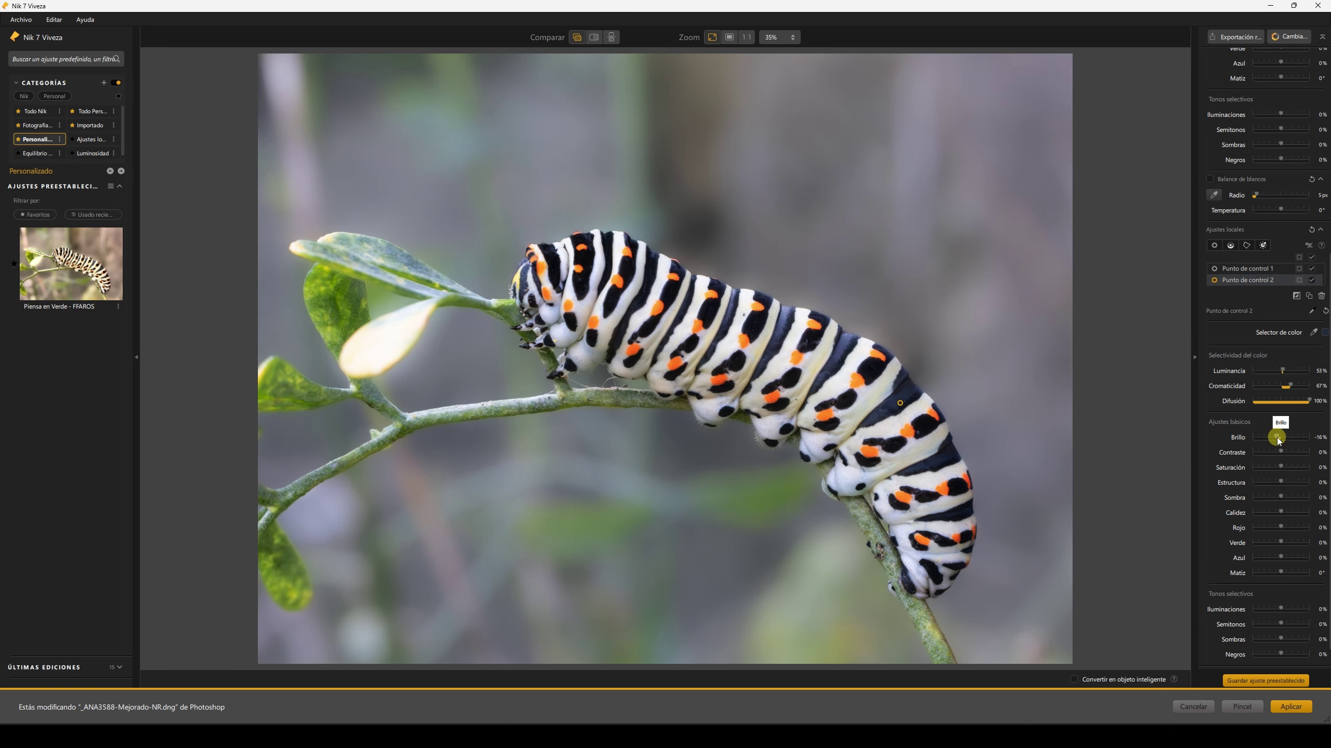
left_click(1282, 451)
Place a third control point on the caterpillar's head
scroll(493, 282, "up", 1)
scroll(449, 250, "up", 2)
scroll(452, 270, "up", 2)
scroll(457, 281, "up", 2)
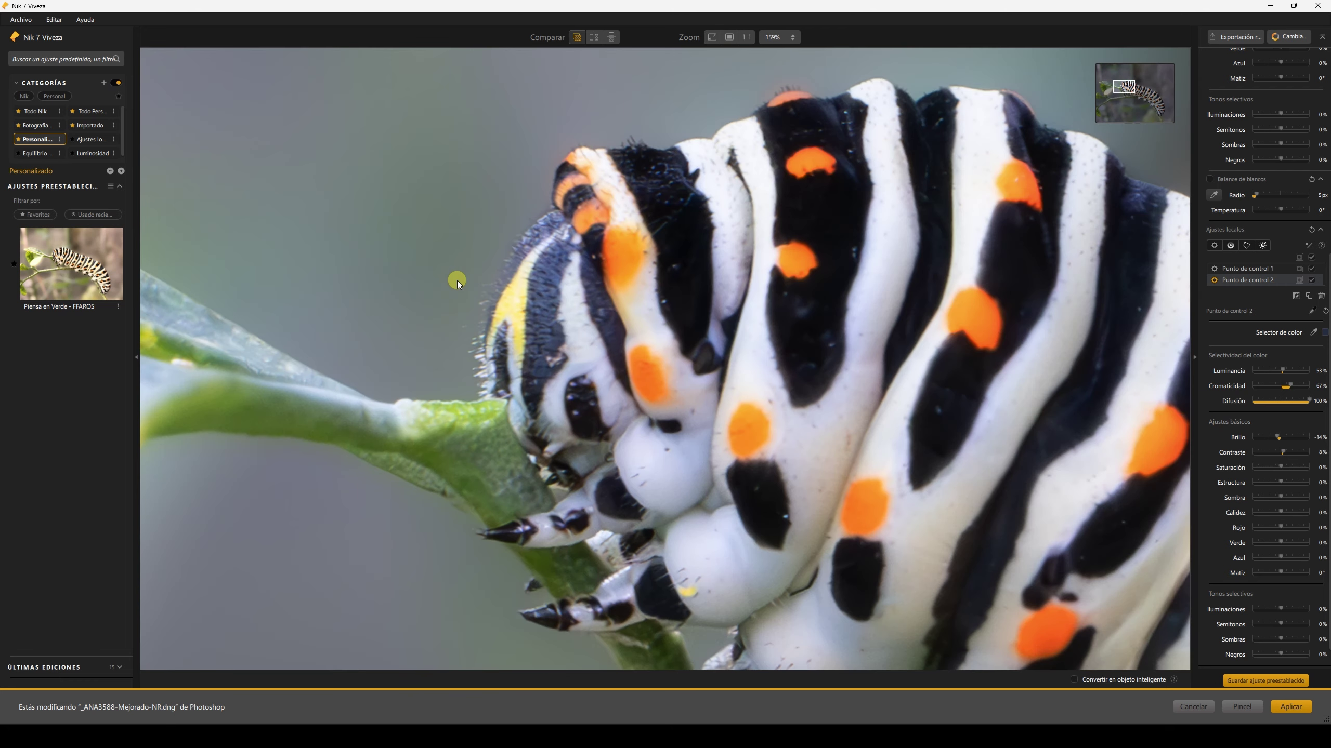
scroll(458, 281, "down", 1)
scroll(457, 281, "down", 1)
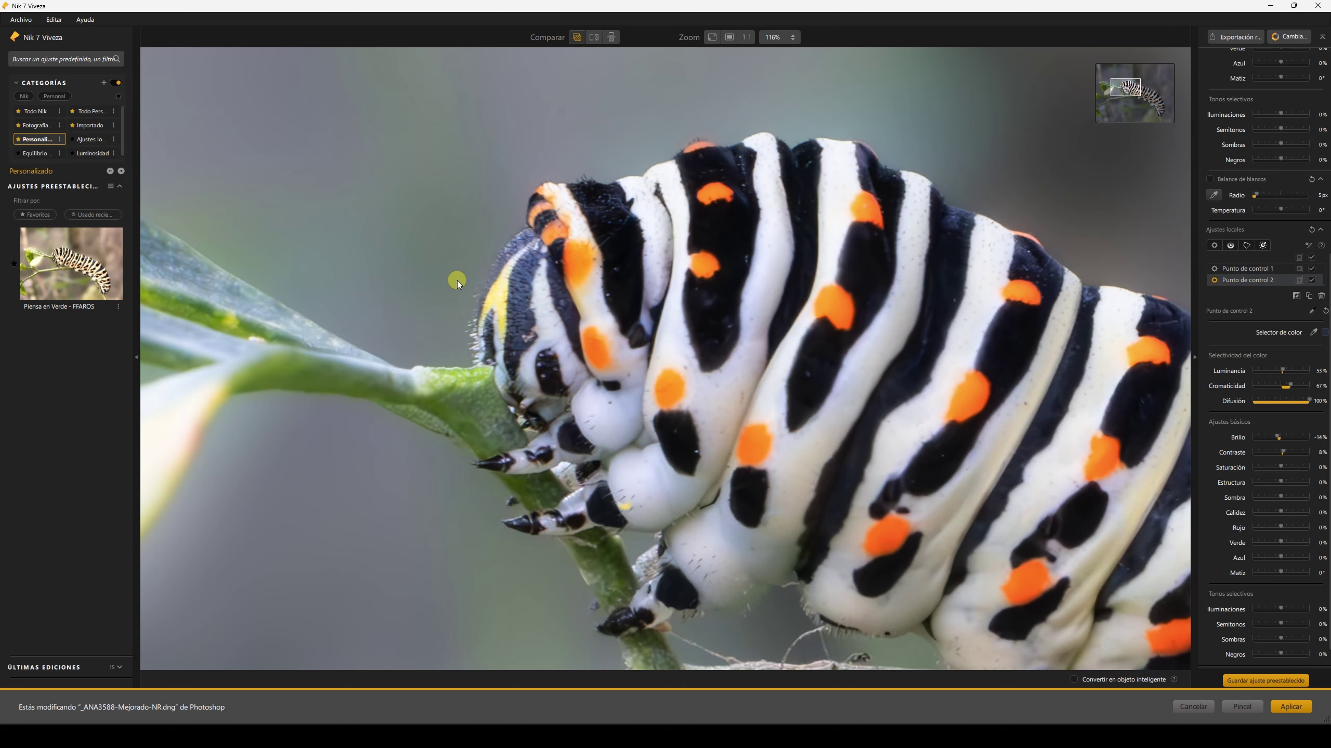
scroll(458, 281, "down", 1)
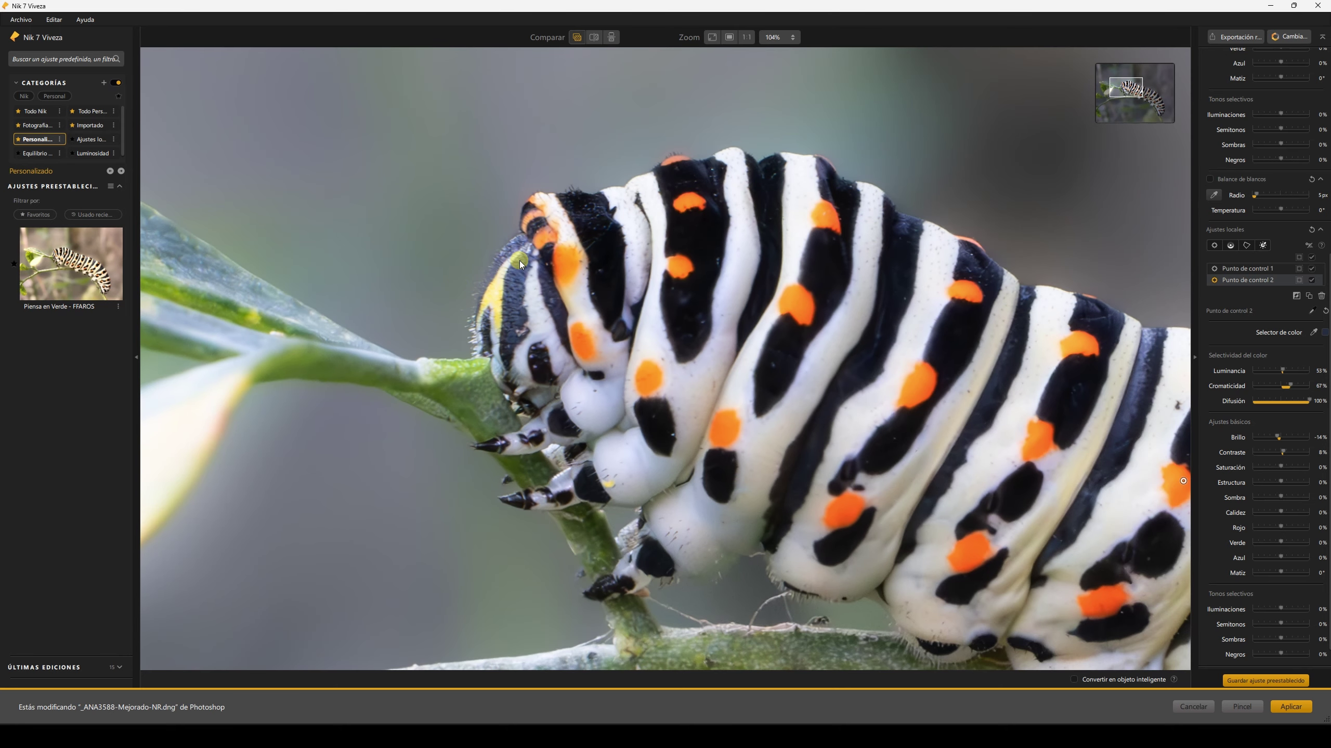
left_click(1214, 245)
left_click(492, 297)
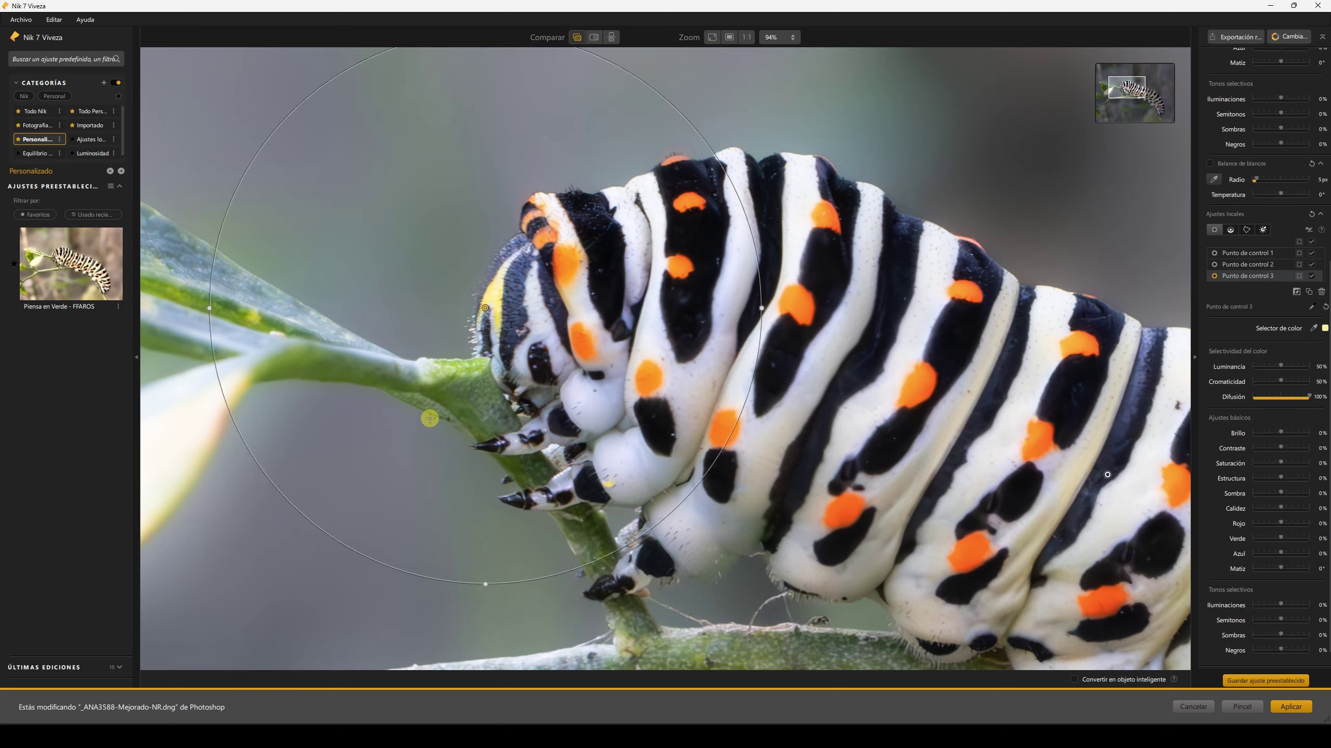
Shrink the head point, tune its Luminancia/Cromaticidad selectivity, and raise Saturación to about 39%
scroll(440, 420, "down", 5)
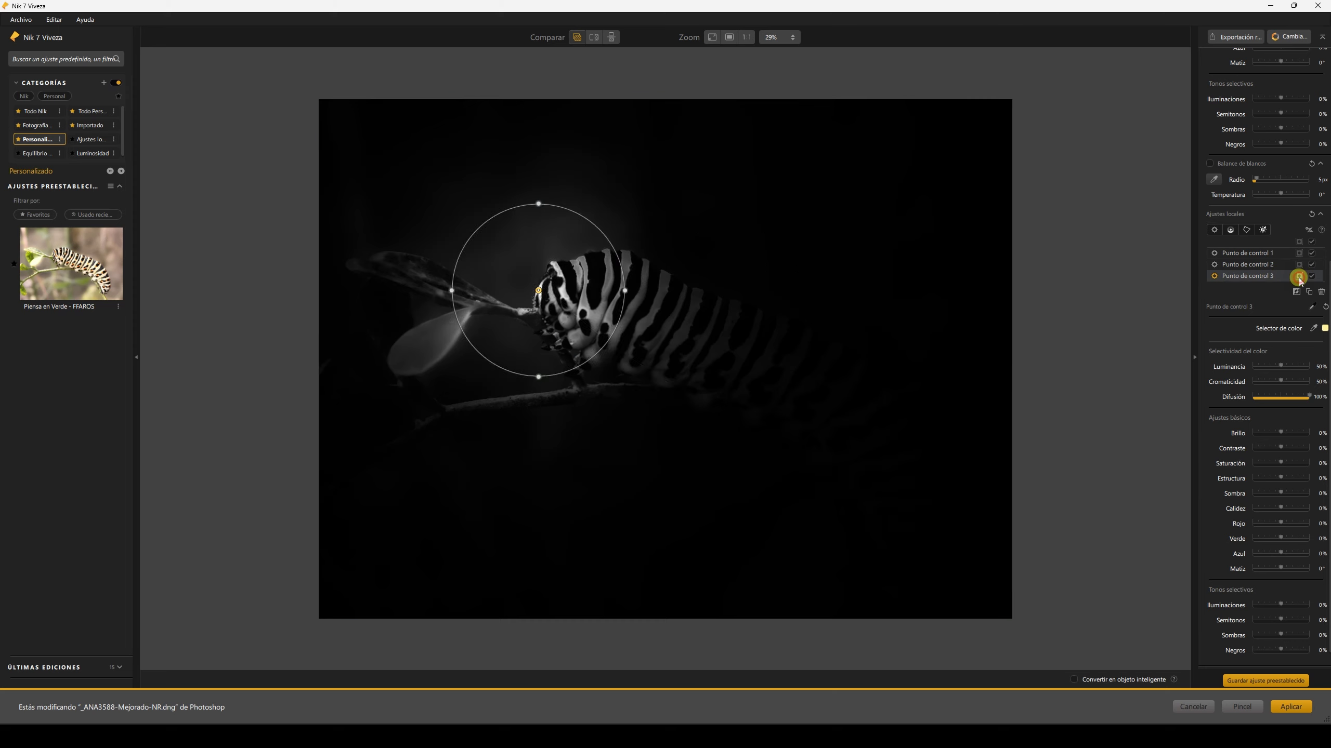
left_click(1300, 276)
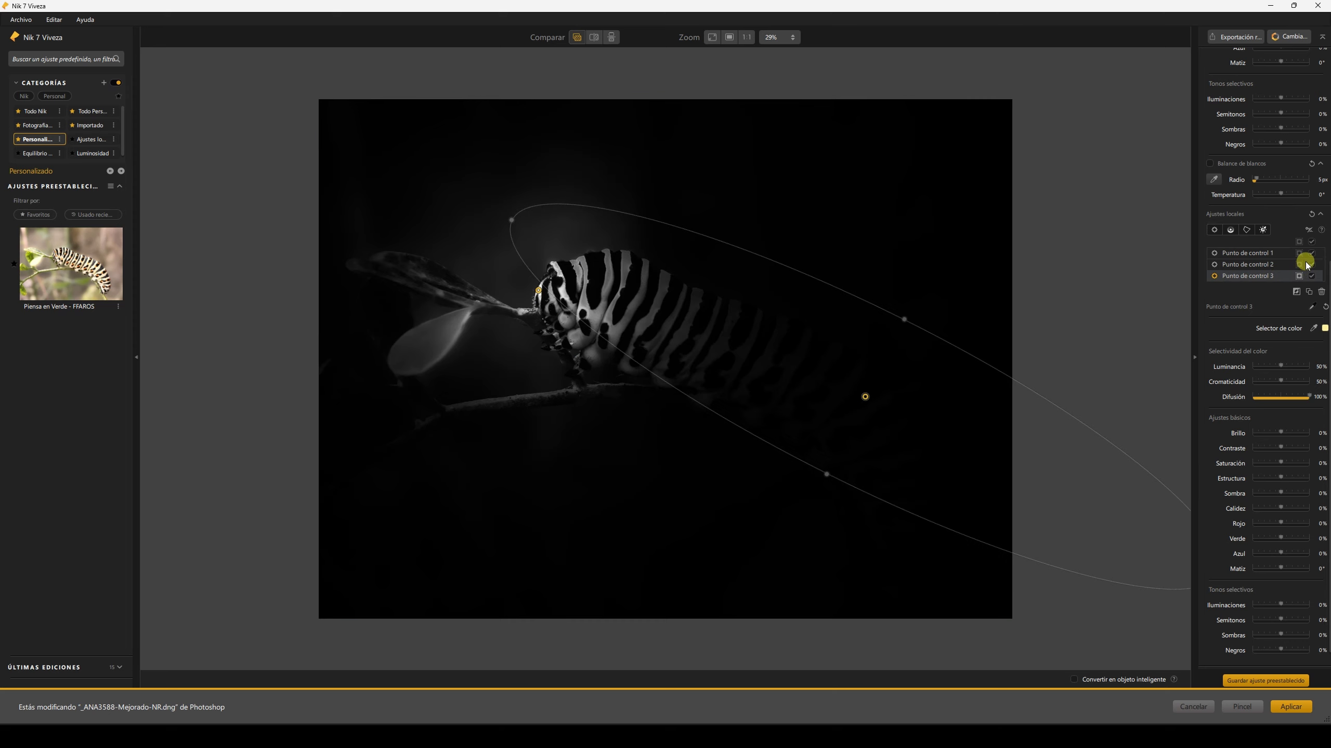
left_click_drag(1283, 378, 1281, 367)
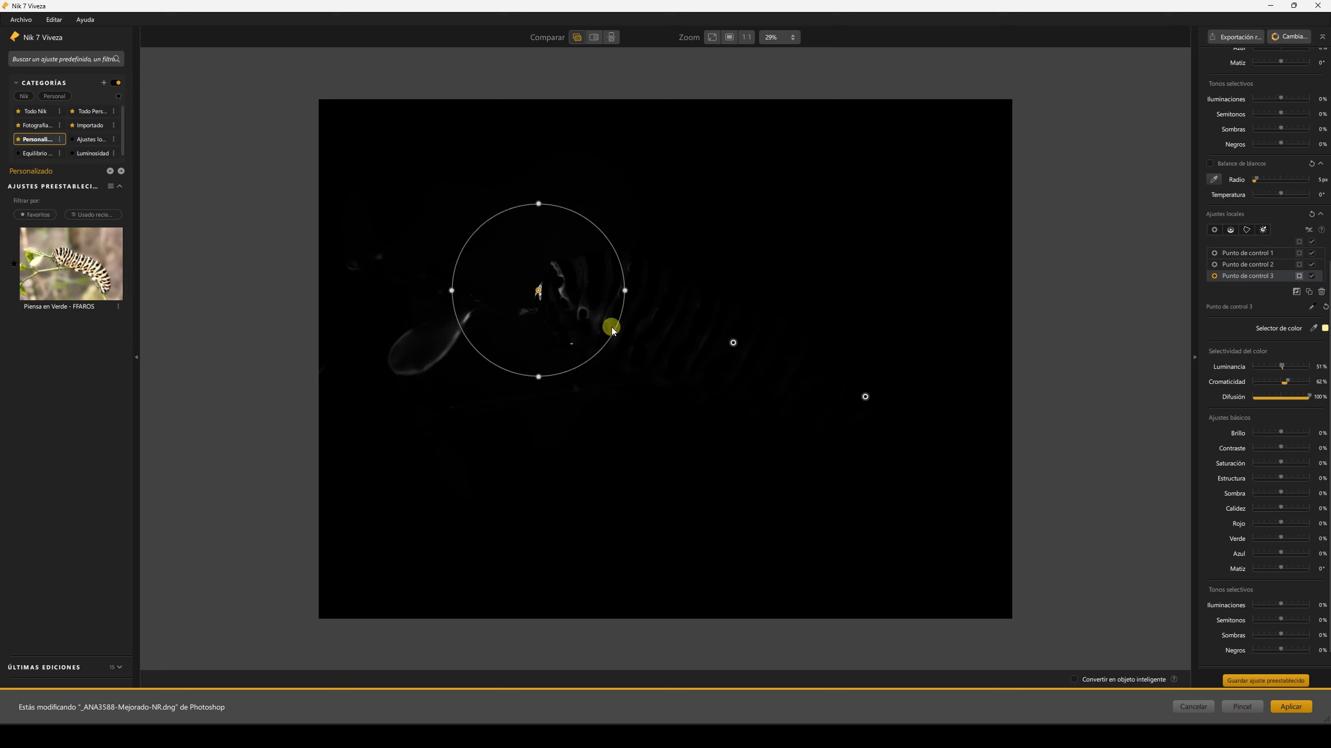
left_click_drag(617, 328, 545, 305)
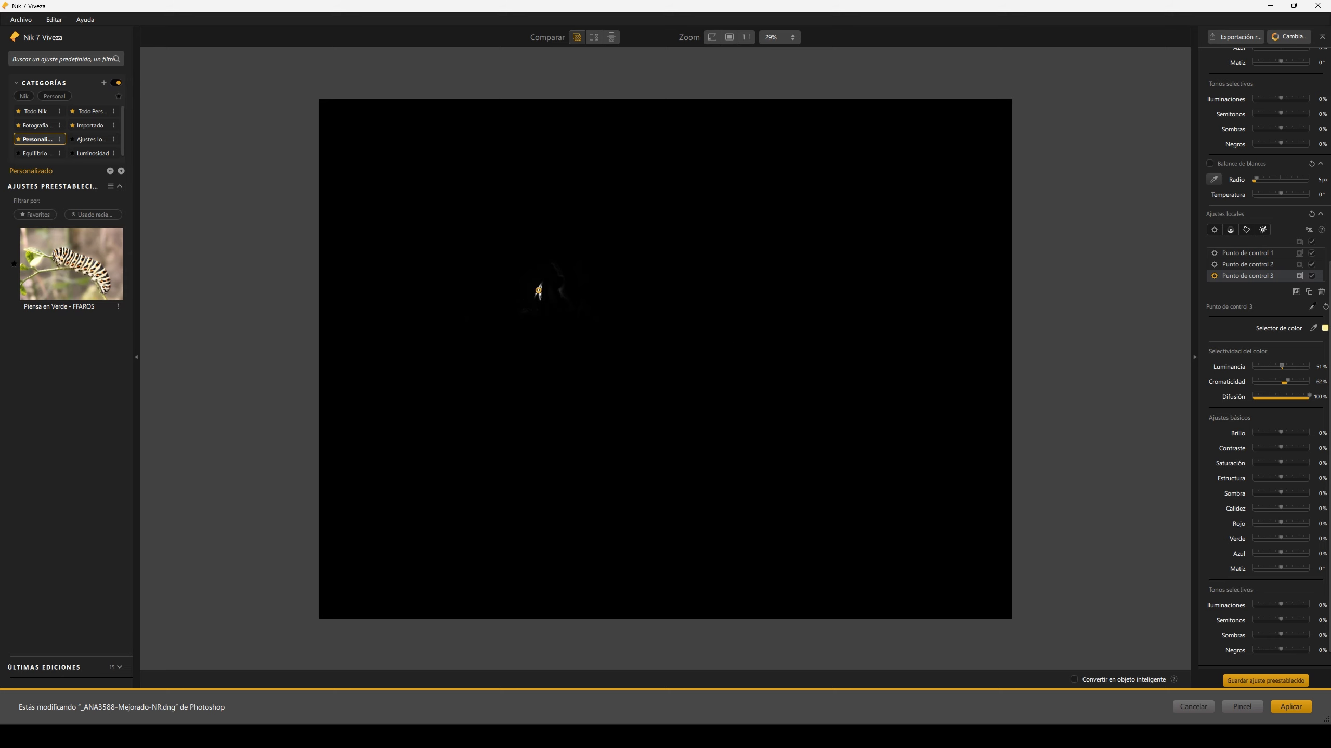
double_click(1286, 378)
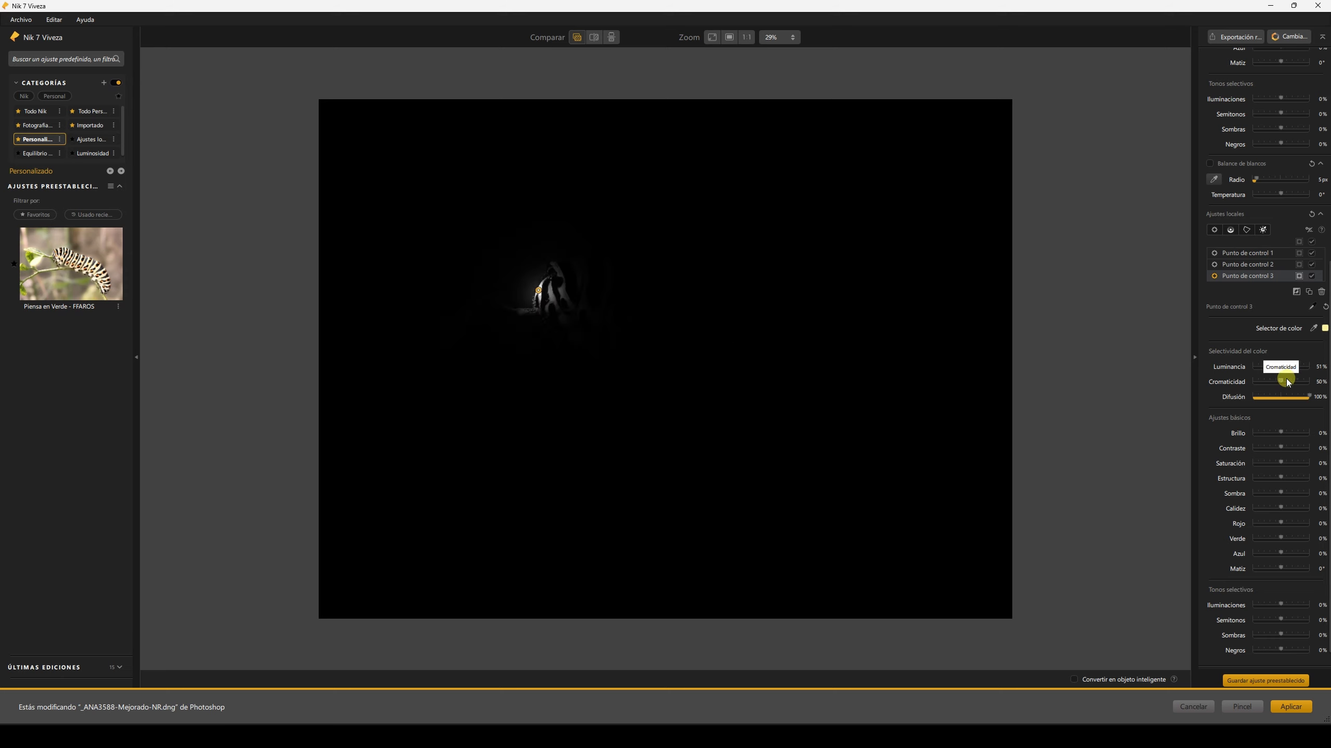
left_click_drag(1286, 378, 1285, 380)
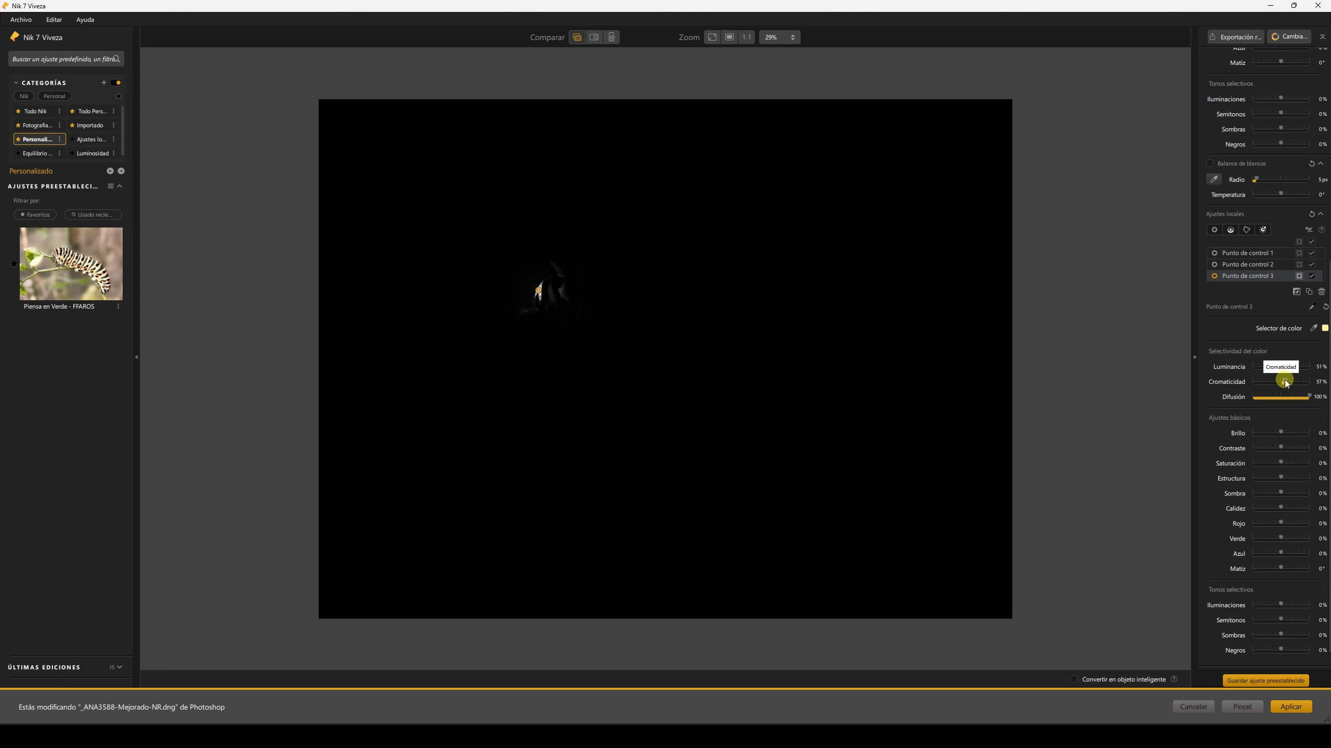
left_click(1283, 366)
left_click(1300, 275)
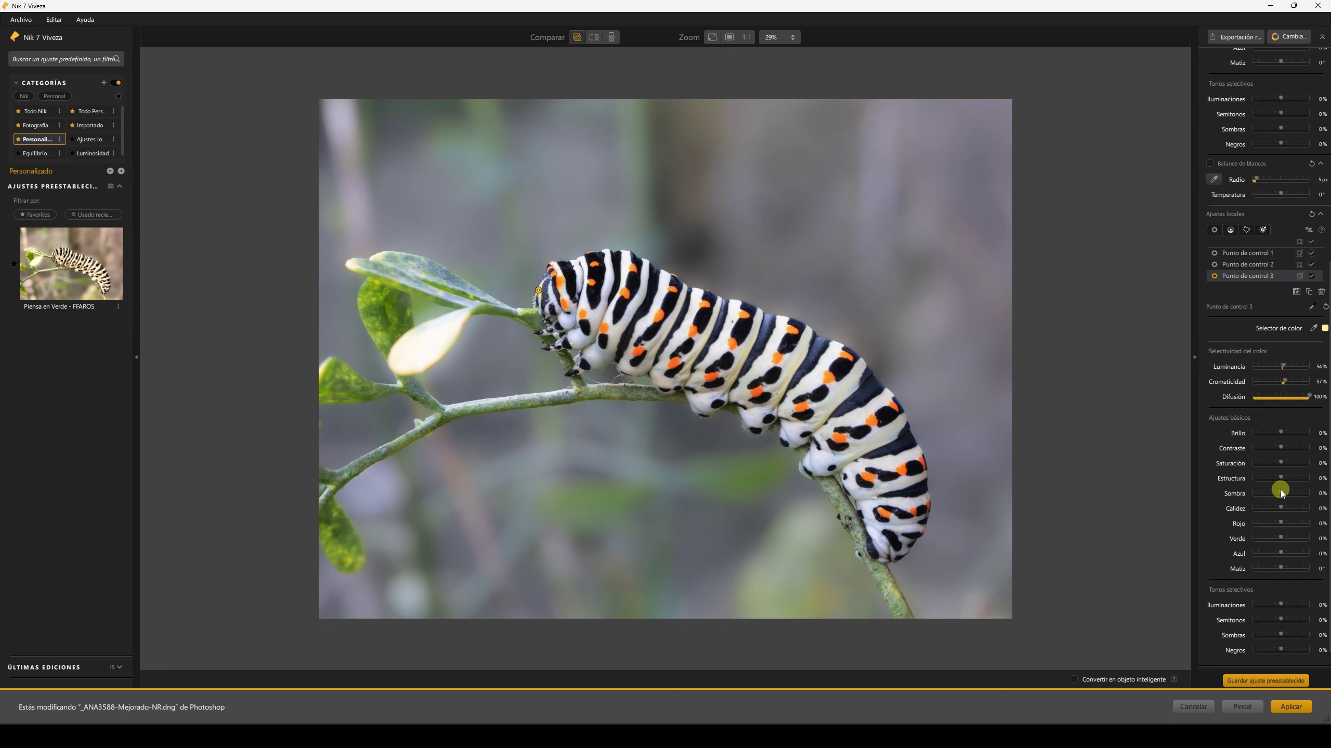
left_click_drag(1280, 463, 1296, 465)
Switch to Color Efex and add the Contraste pro filter to the caterpillar photo
left_click(1278, 33)
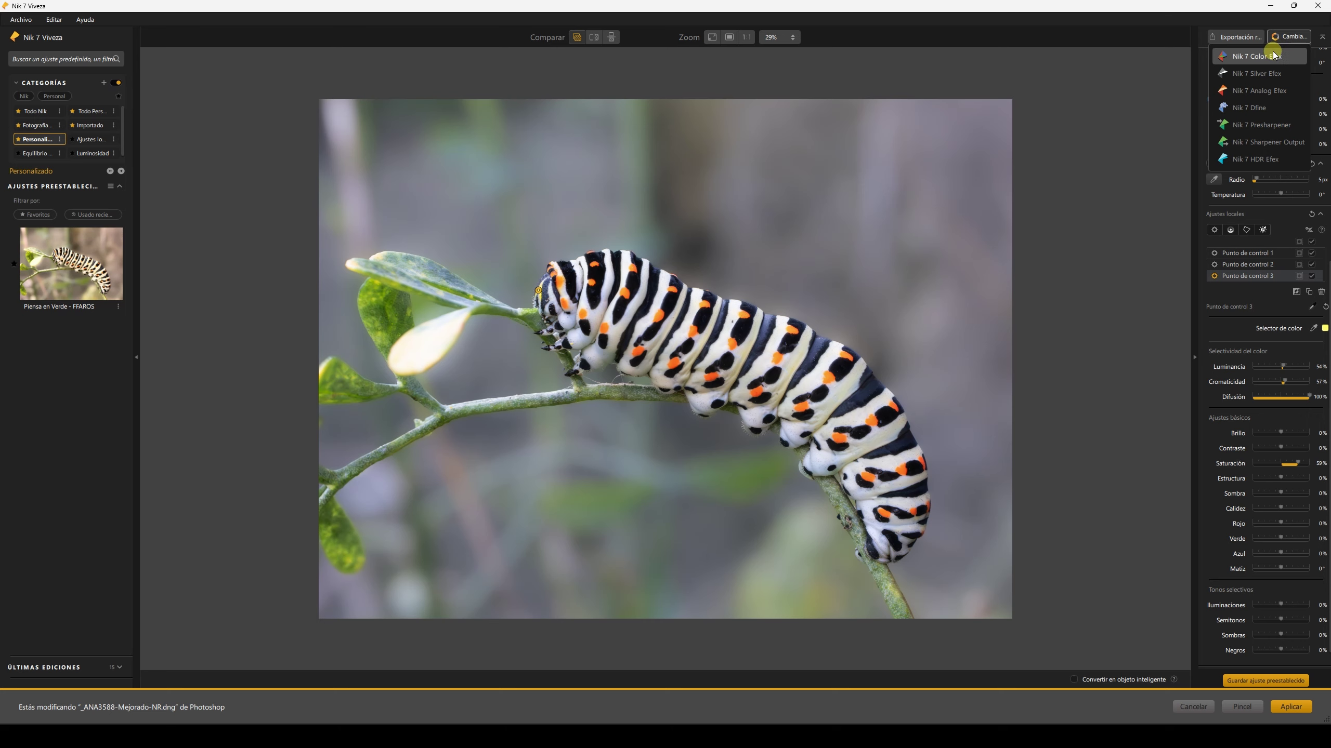
left_click(1273, 52)
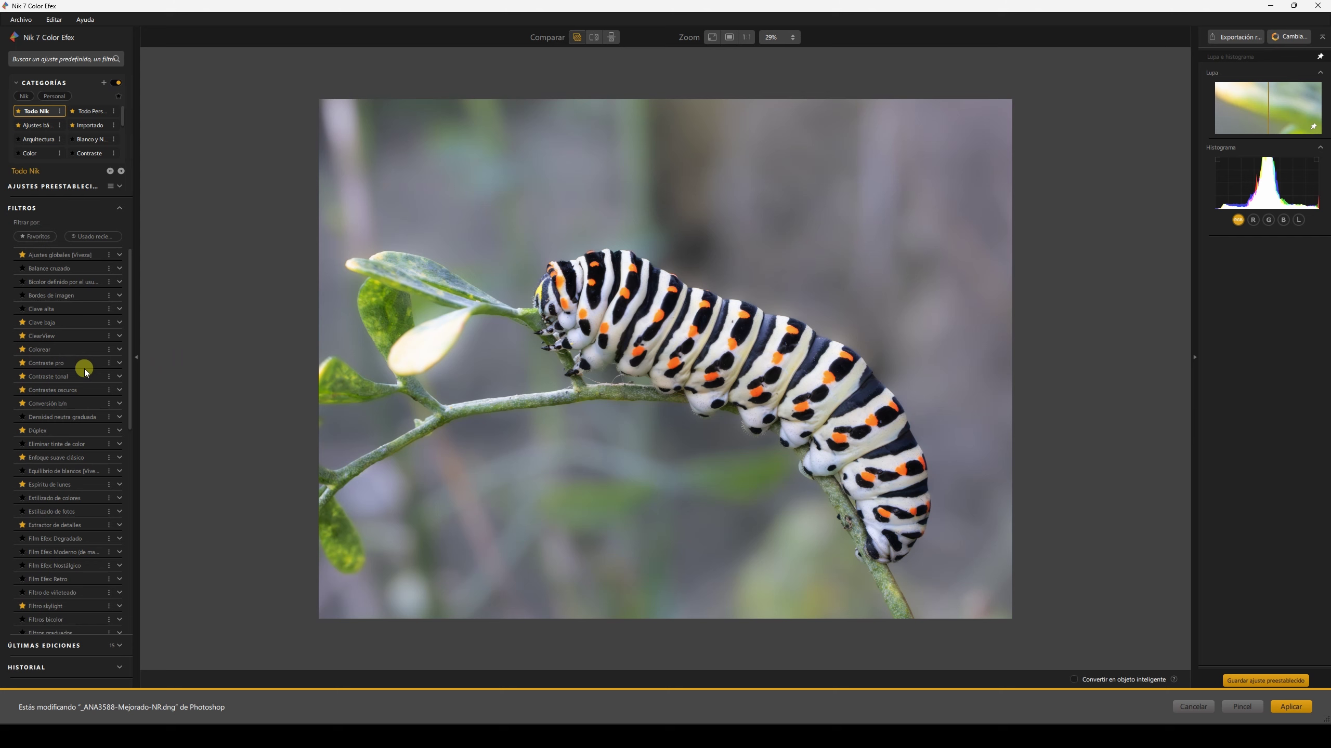
mouse_move(57, 362)
left_click(59, 369)
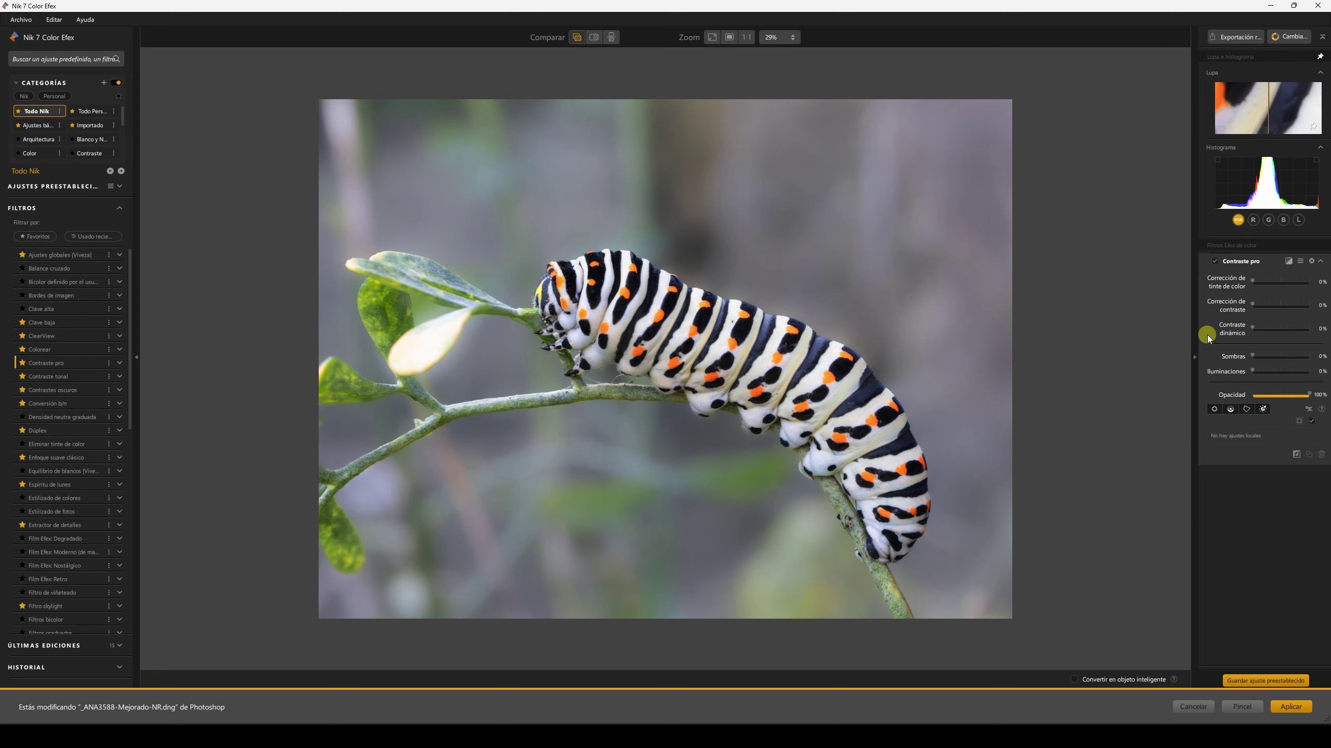
left_click_drag(1277, 328, 1319, 327)
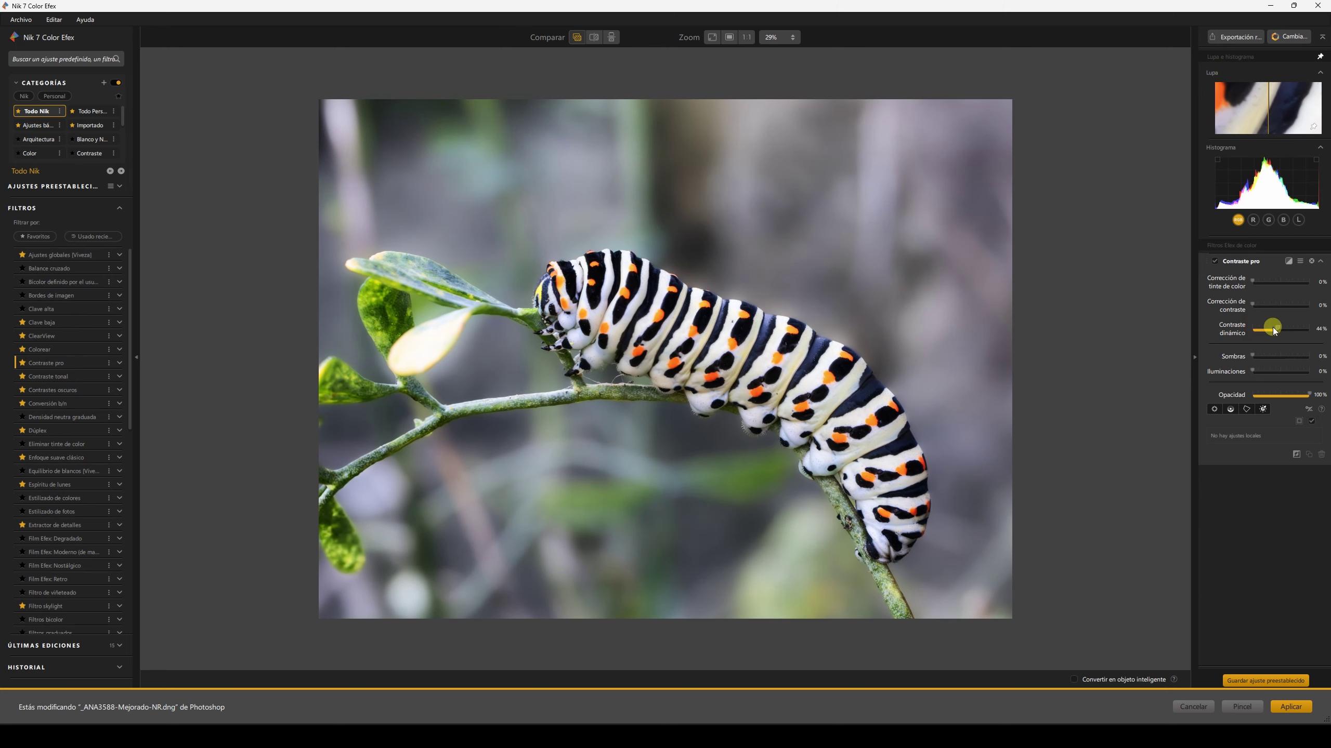
left_click_drag(1319, 327, 1251, 336)
mouse_move(42, 350)
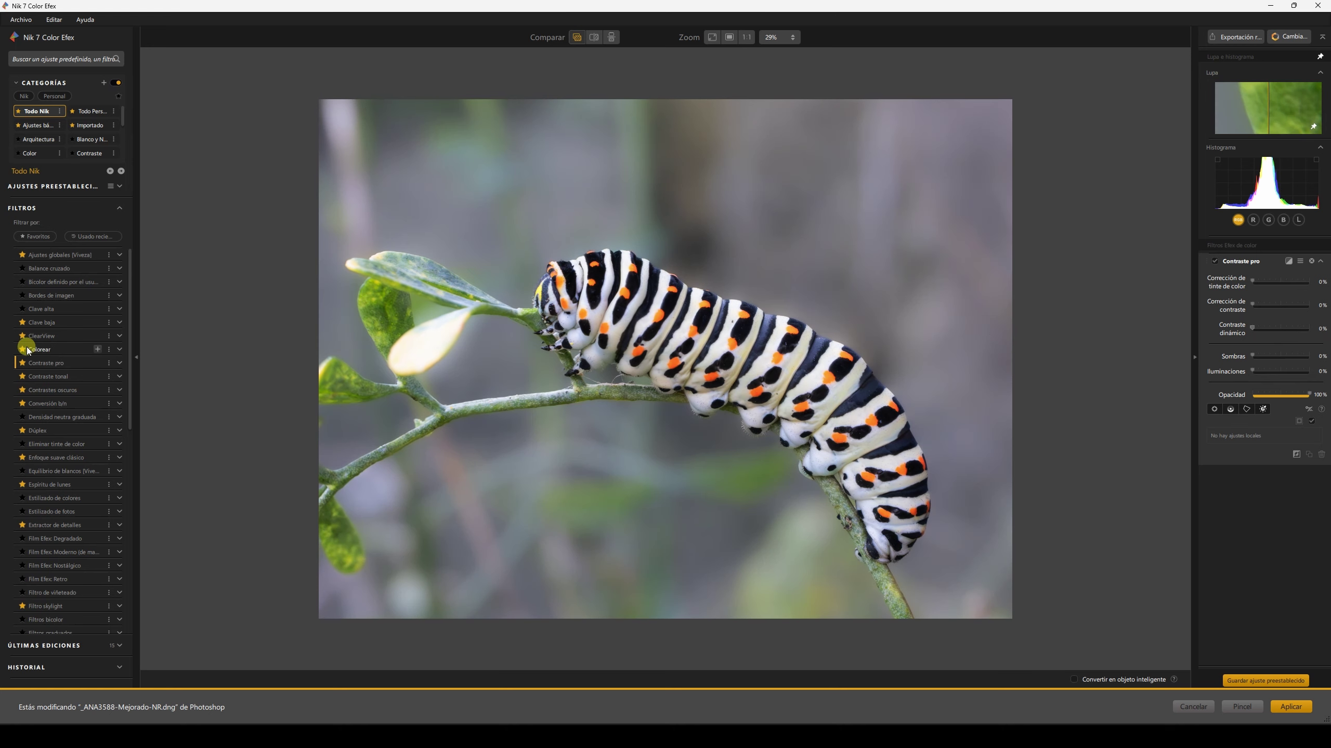
left_click(50, 375)
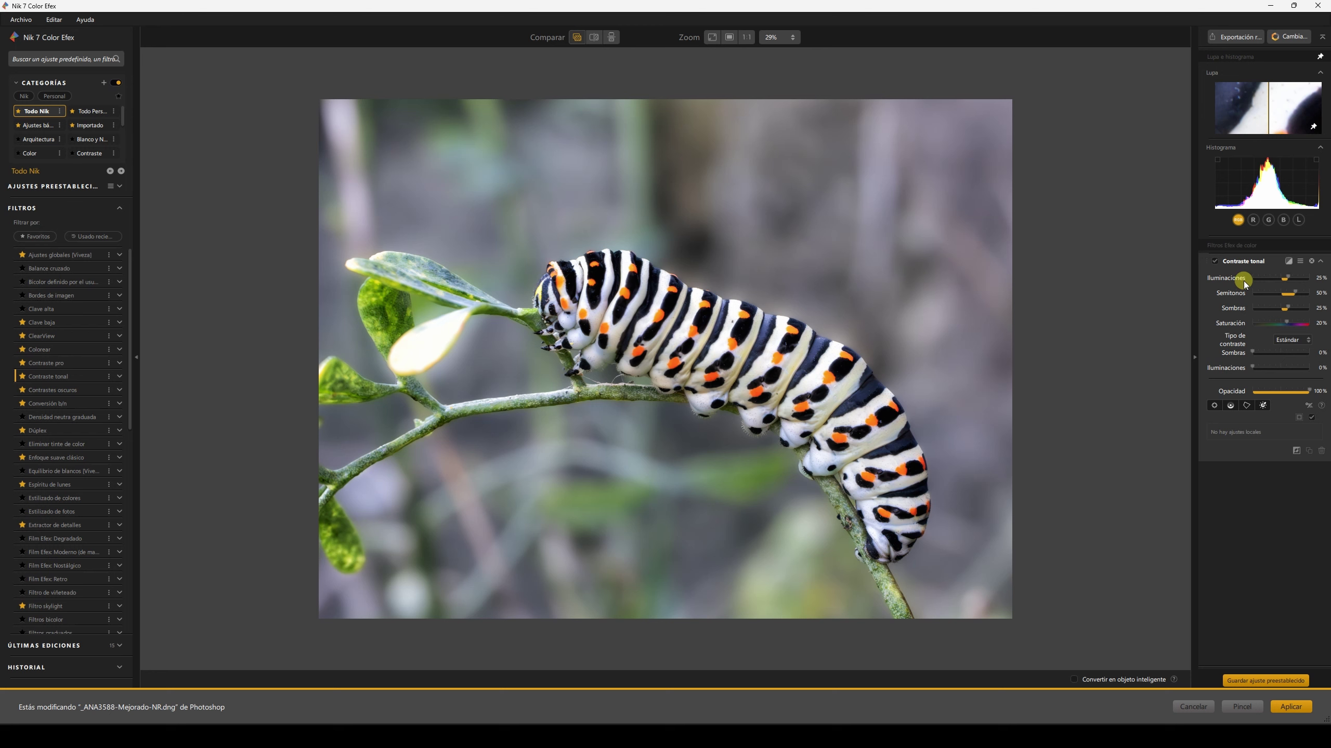
left_click(50, 363)
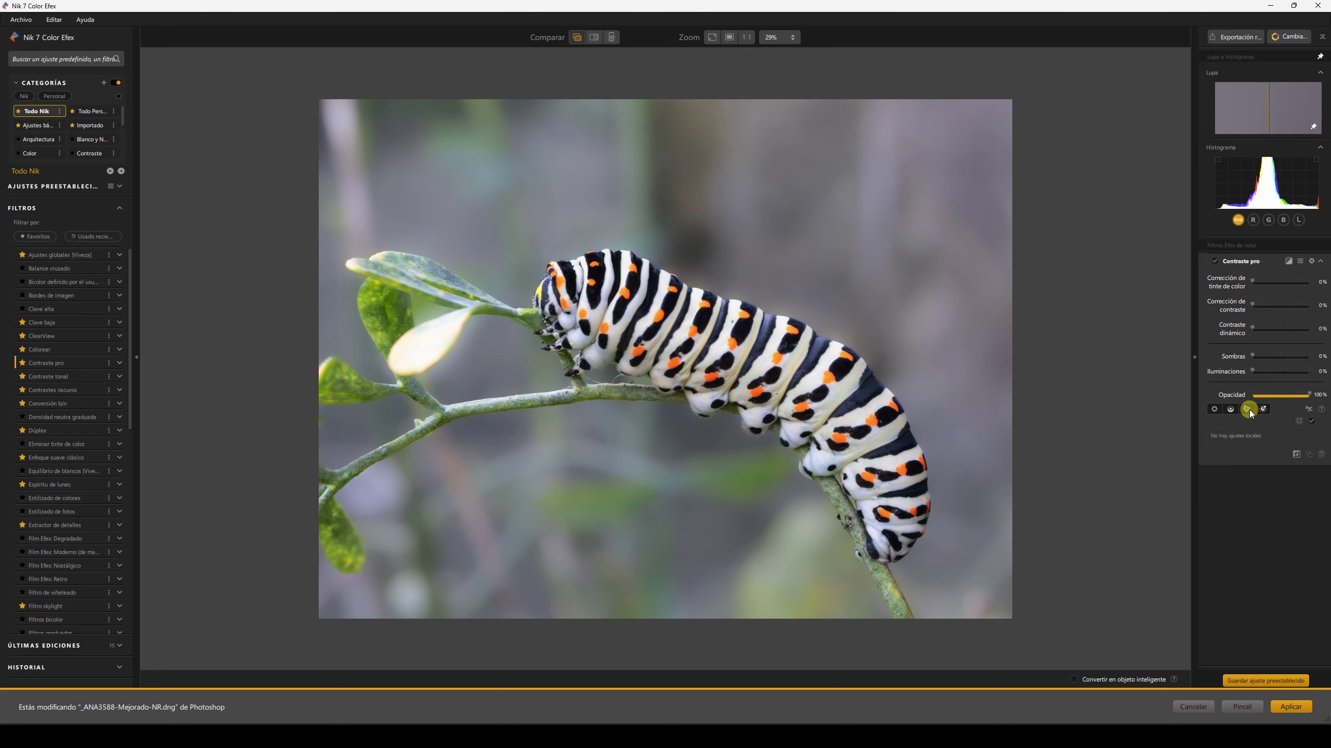
left_click(1248, 410)
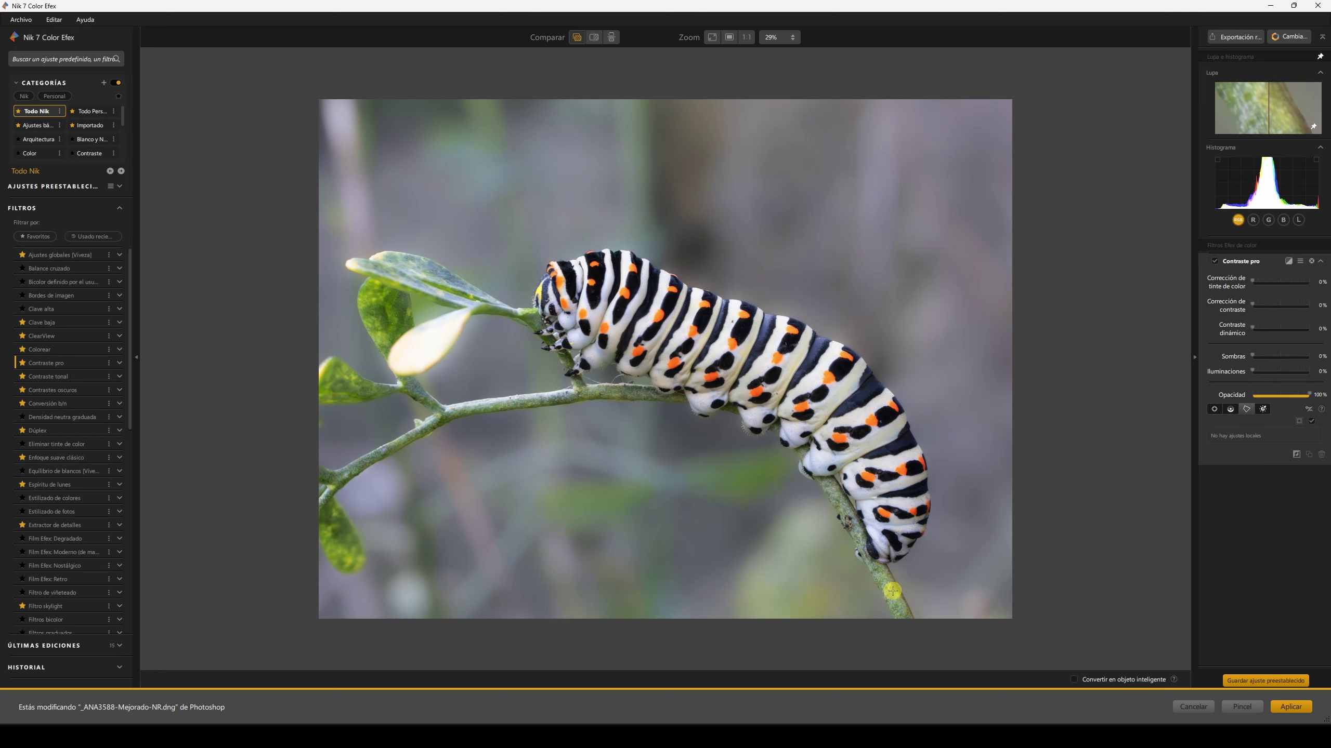
Trace a control polygon around the caterpillar, along the stem and over its back
left_click(878, 577)
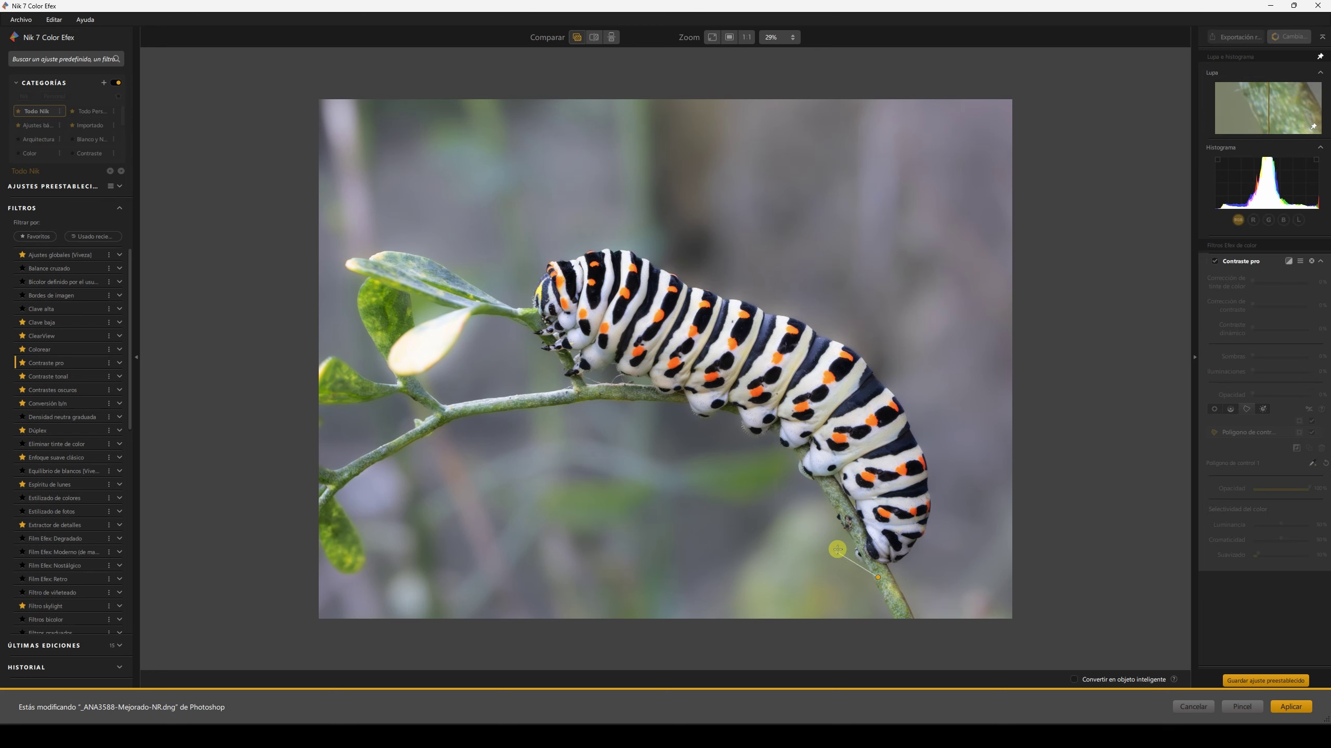
left_click(810, 507)
left_click(779, 455)
left_click(728, 436)
left_click(675, 419)
left_click(595, 396)
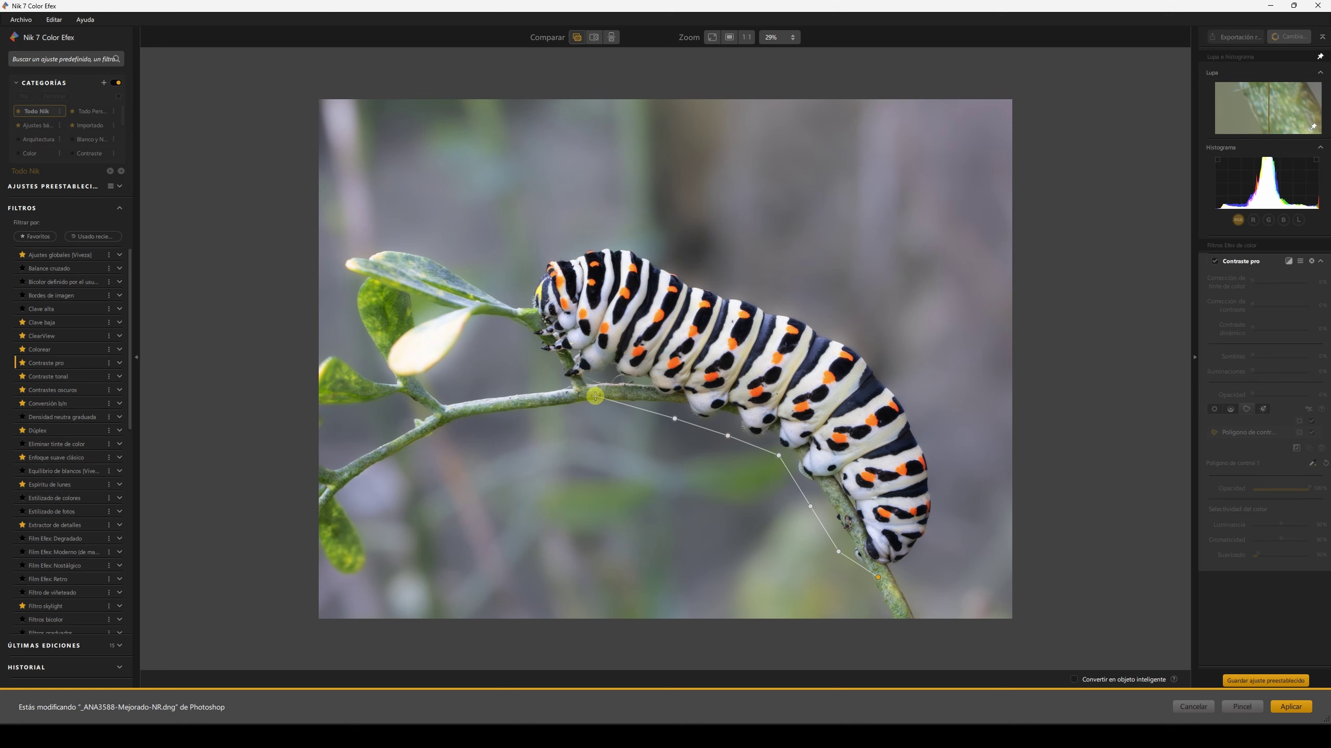
left_click(528, 360)
left_click(519, 284)
left_click(547, 240)
left_click(620, 231)
left_click(739, 279)
left_click(872, 341)
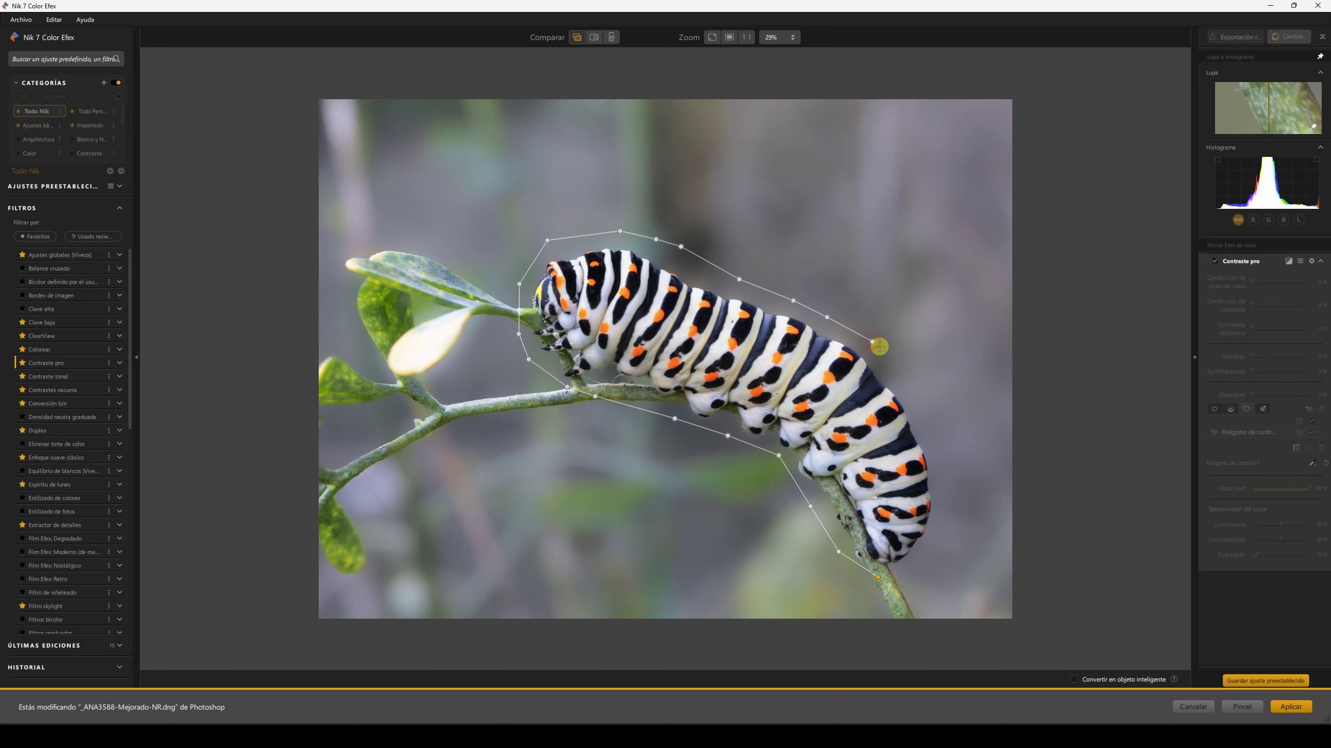
left_click(930, 421)
left_click(944, 471)
left_click(877, 577)
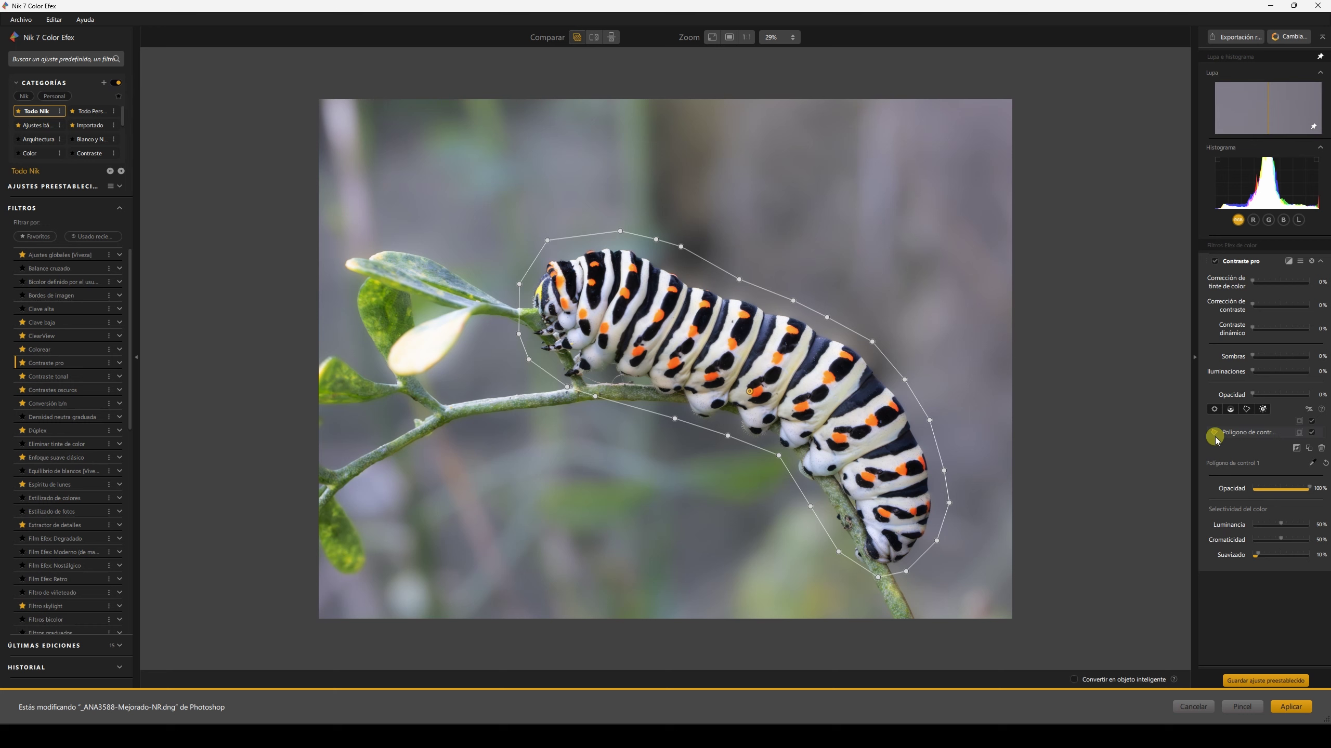
Check the polygon's mask, then set Contraste dinámico 100% and Corrección de contraste 24%
left_click(1301, 433)
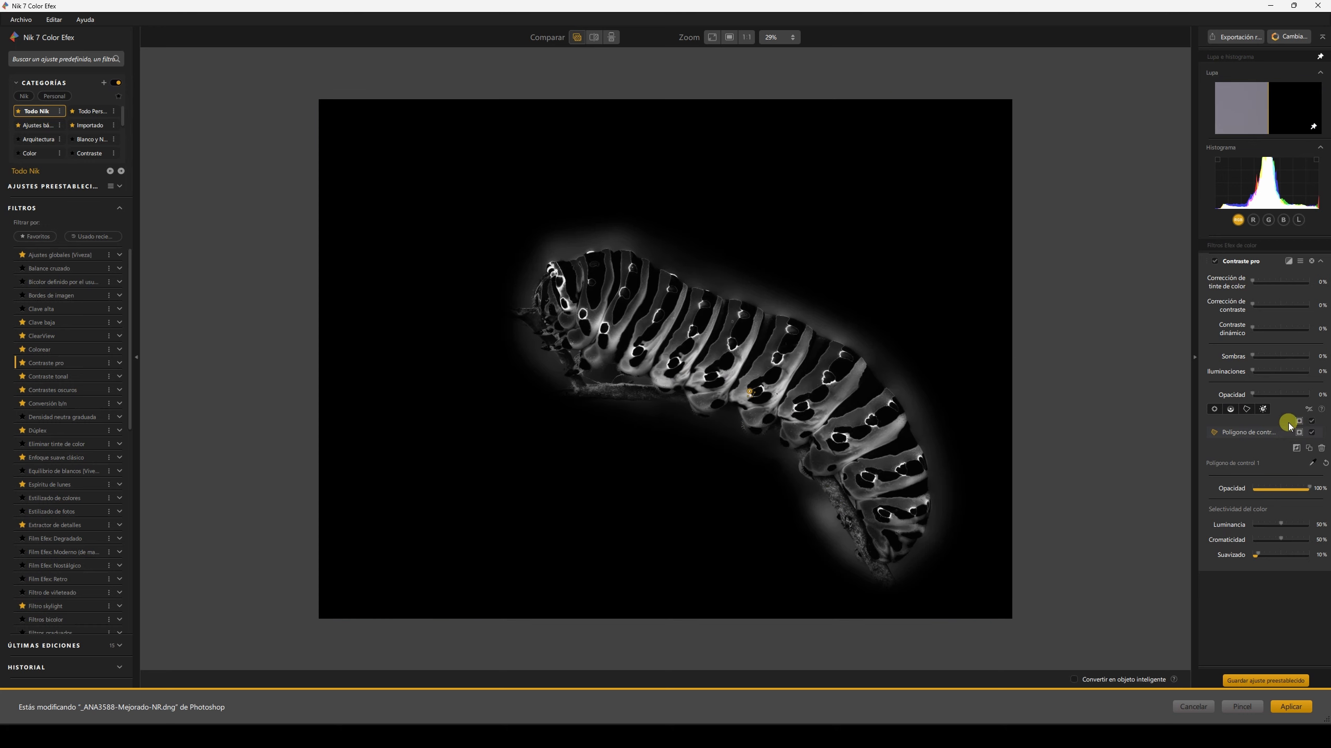
left_click(1300, 433)
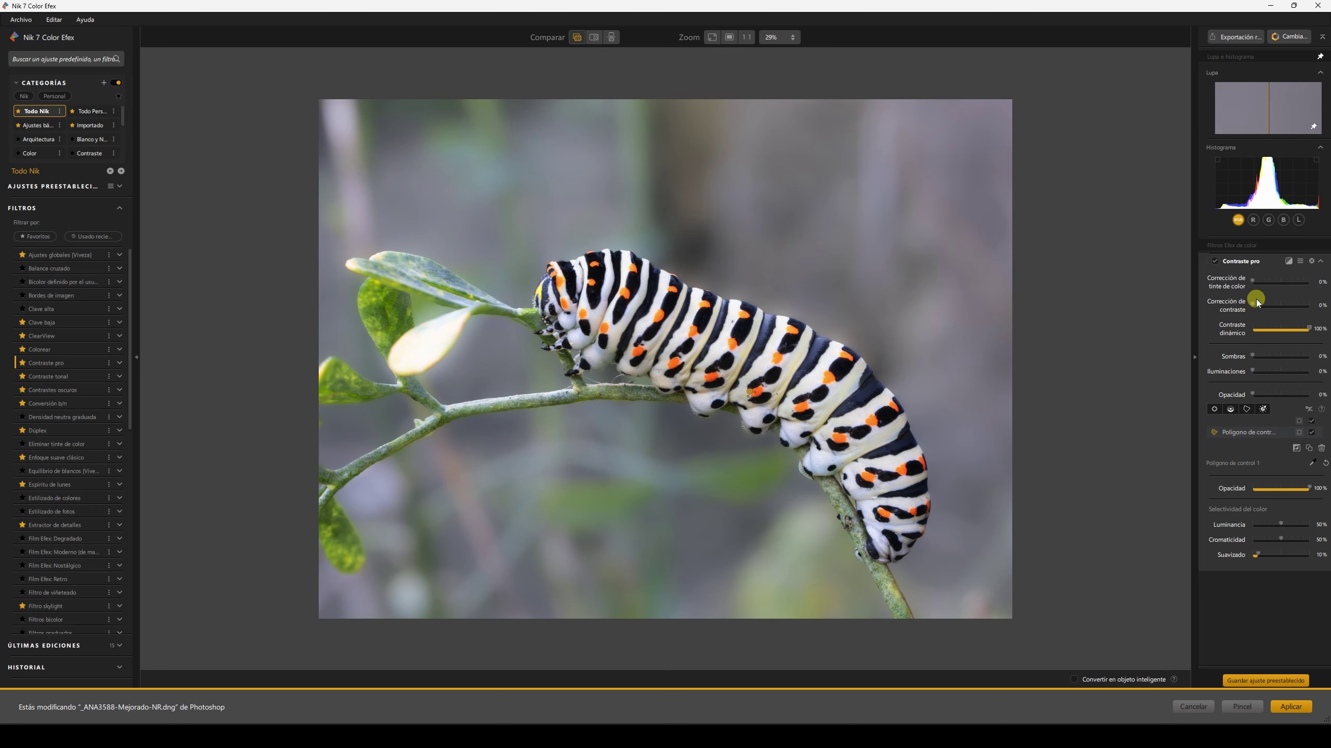
left_click_drag(1256, 302, 1282, 307)
left_click_drag(1275, 305, 1266, 308)
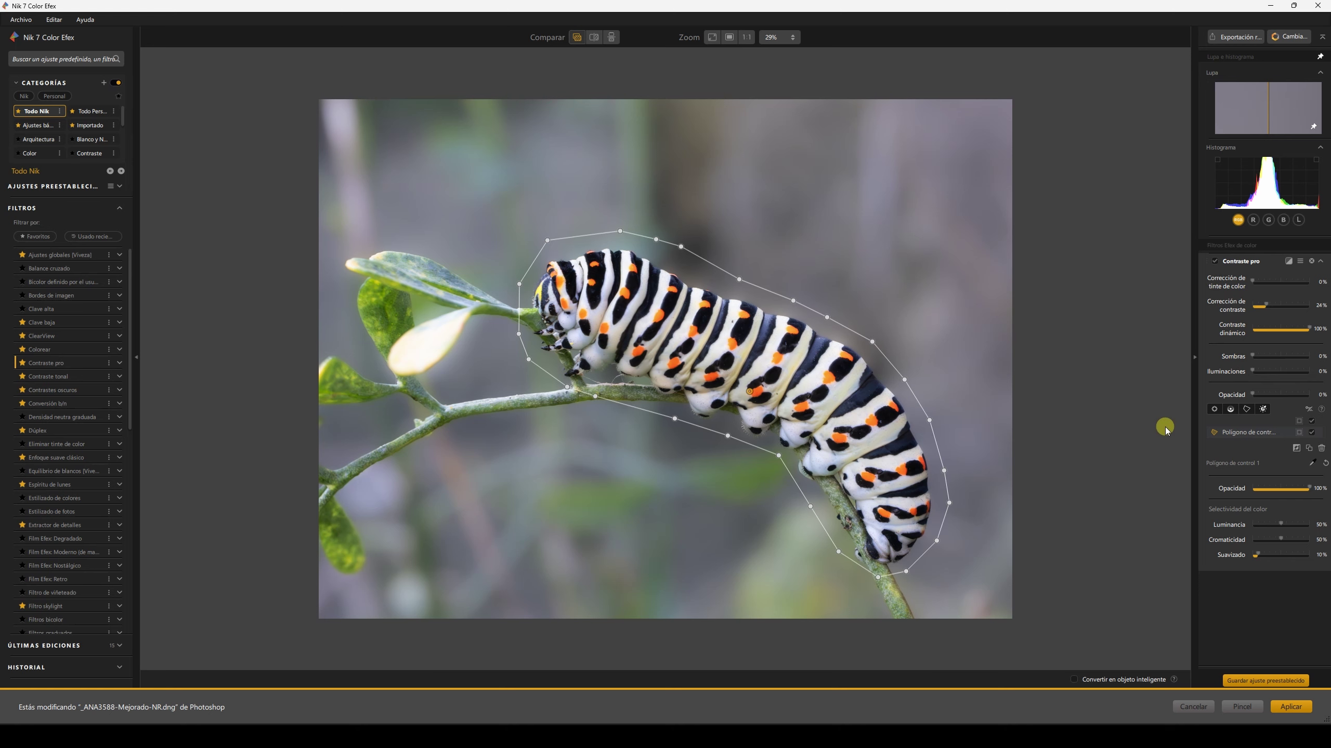
mouse_move(52, 377)
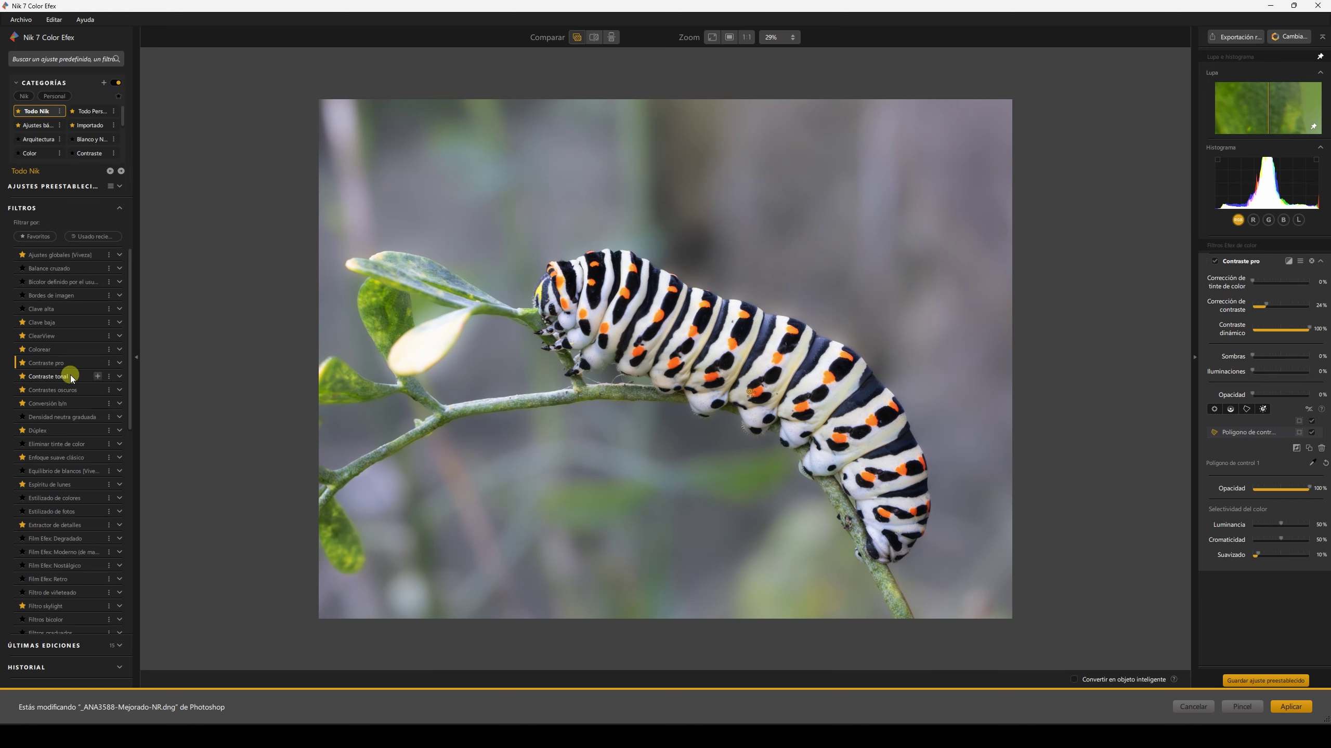
Add Extractor de detalles with detail 9%, contrast 31% and saturation 24%
scroll(71, 375, "down", 2)
scroll(71, 374, "down", 2)
scroll(69, 373, "down", 1)
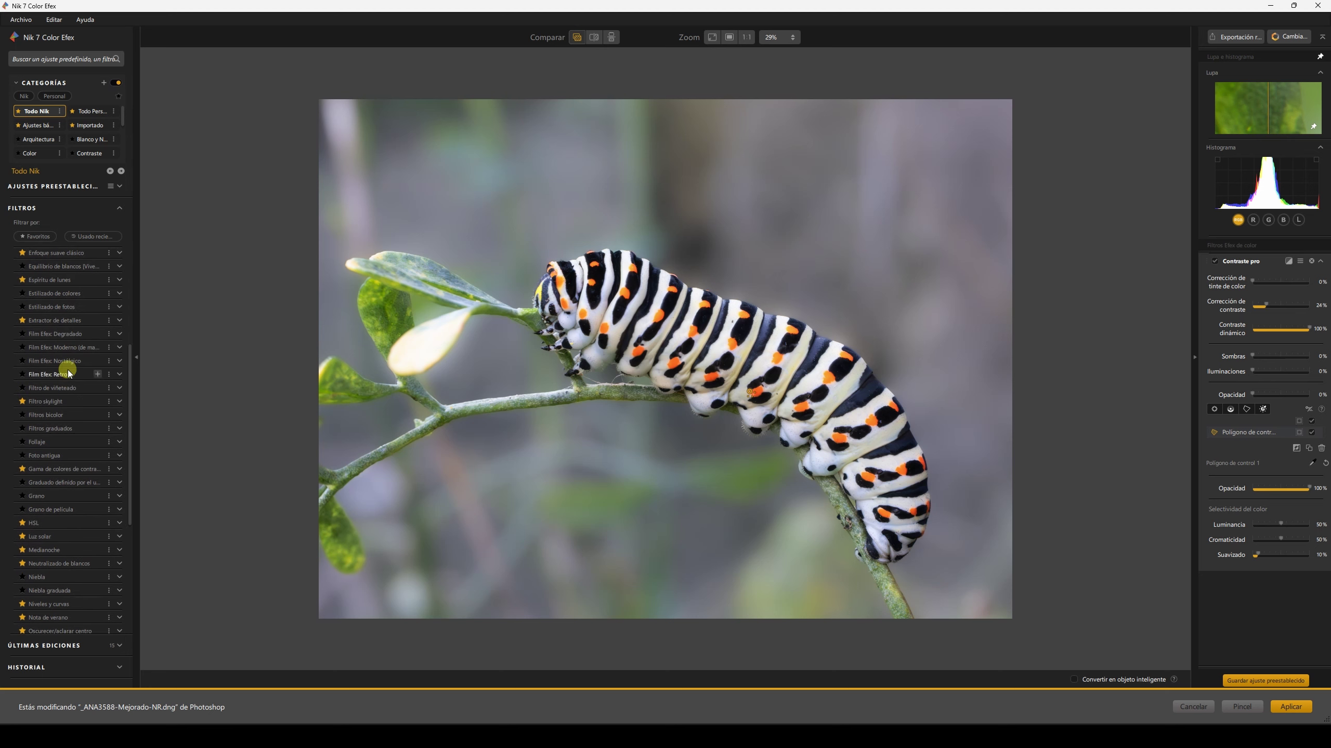
left_click(98, 321)
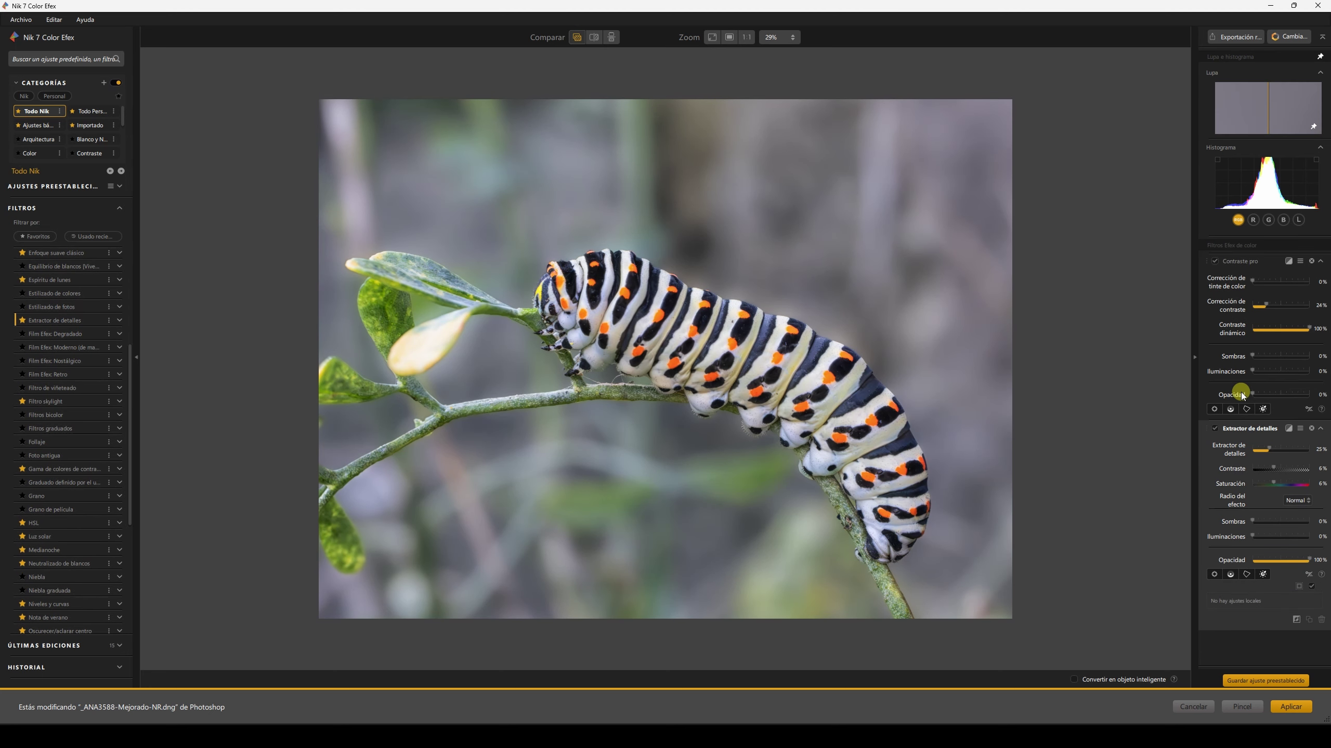
left_click_drag(1267, 450, 1281, 483)
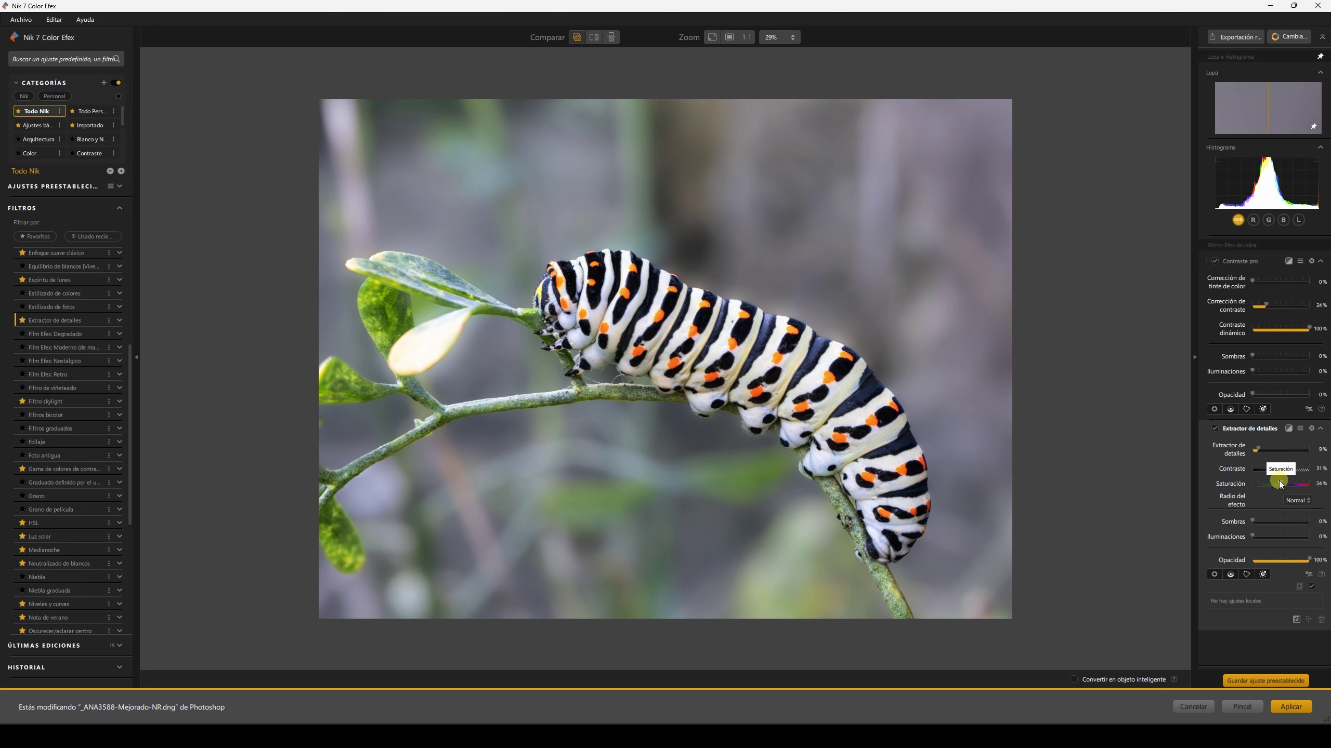
left_click(1247, 575)
Trace a second polygon around the caterpillar for the Extractor de detalles filter
left_click(883, 581)
left_click(840, 558)
left_click(821, 521)
left_click(784, 474)
left_click(710, 437)
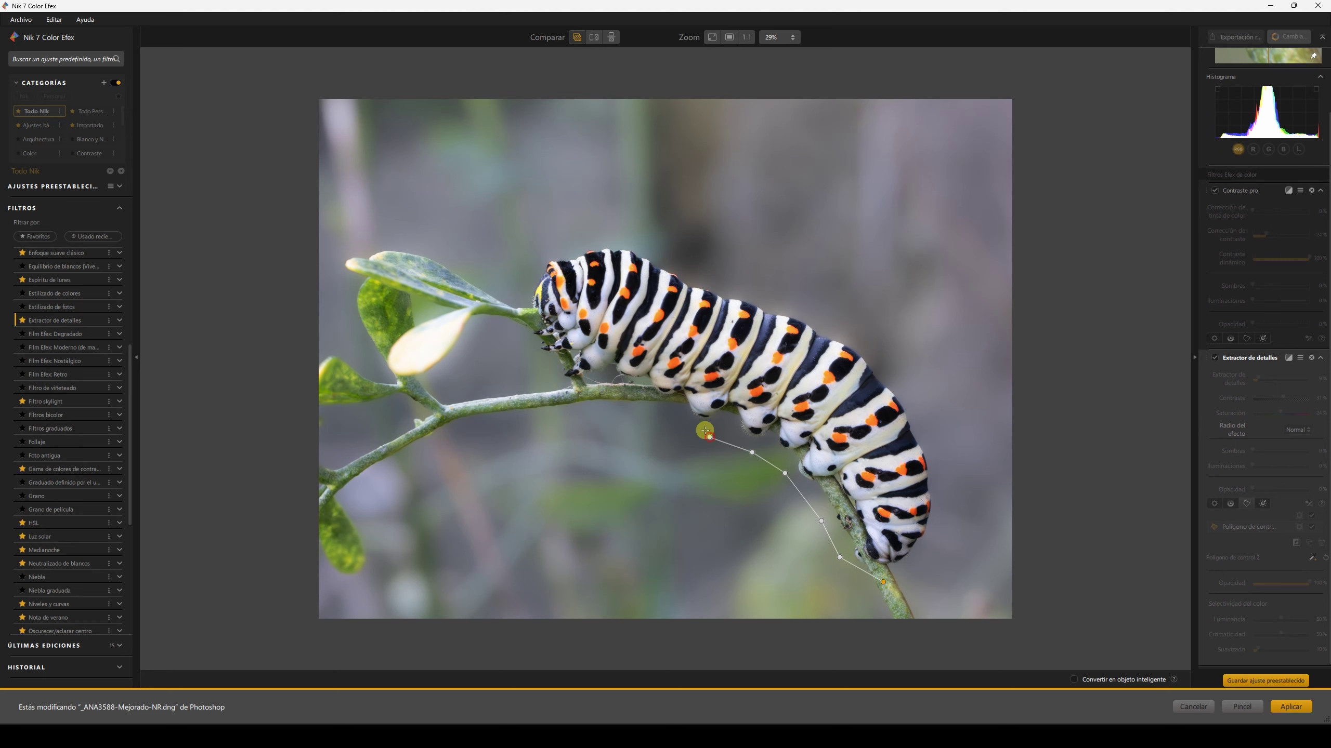
left_click(660, 410)
mouse_move(525, 336)
left_mouse_down()
mouse_move(524, 288)
mouse_move(679, 235)
mouse_move(862, 330)
mouse_move(934, 445)
left_mouse_up()
left_click(883, 581)
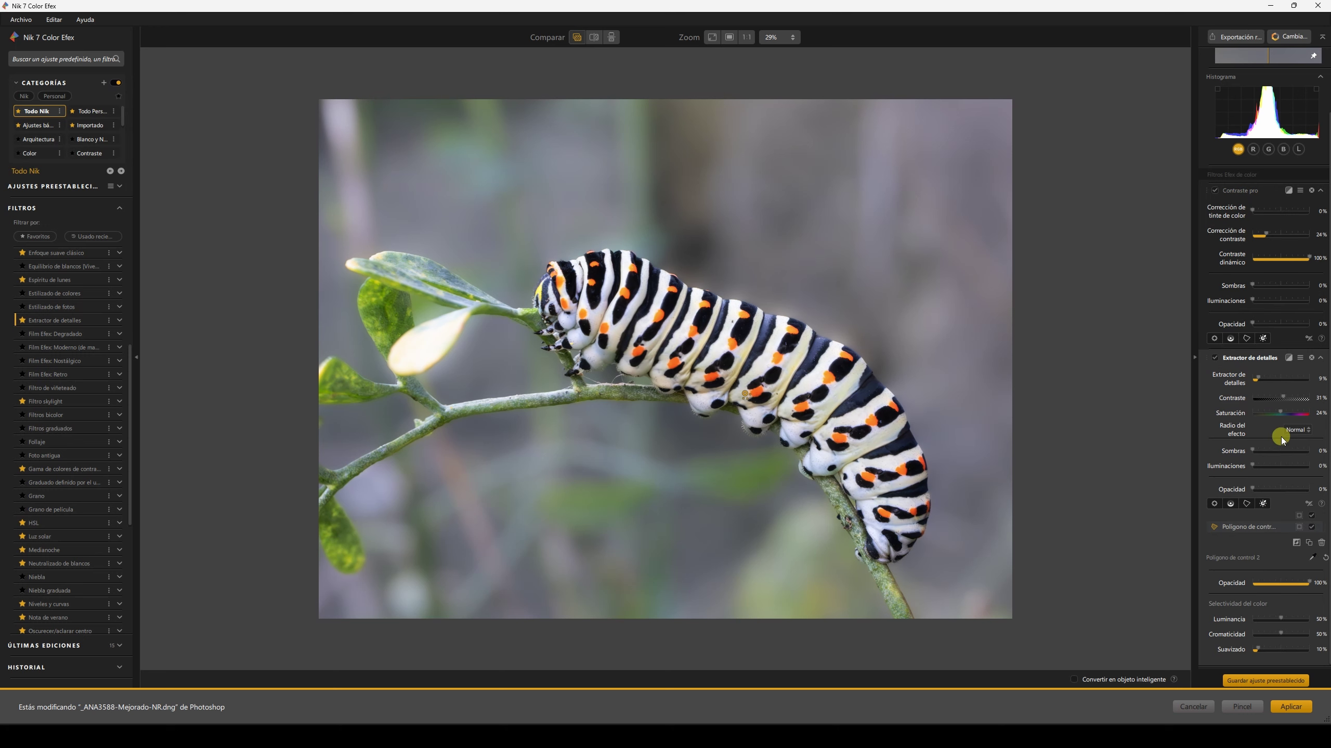
Drag the polygon's vertices inward so its mask hugs the caterpillar's body
left_click(1278, 532)
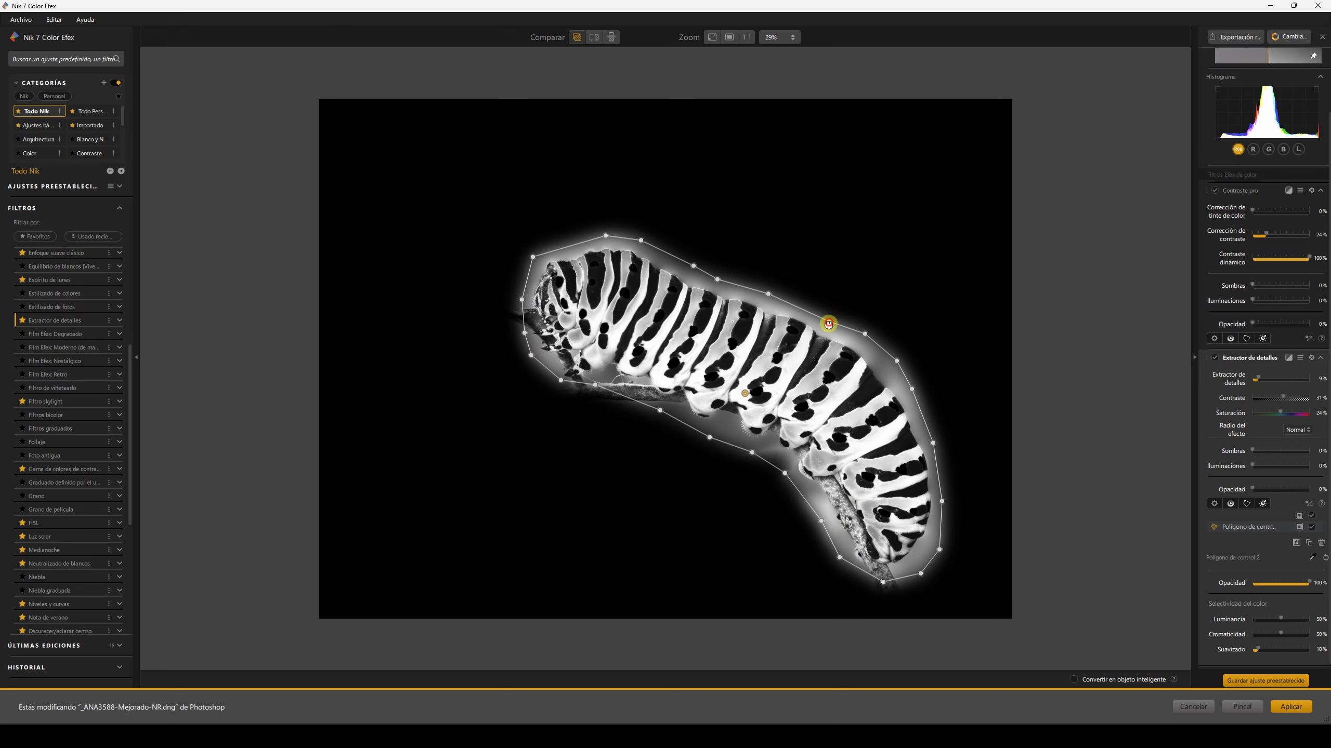
left_click_drag(828, 320, 824, 334)
left_click_drag(769, 293, 759, 316)
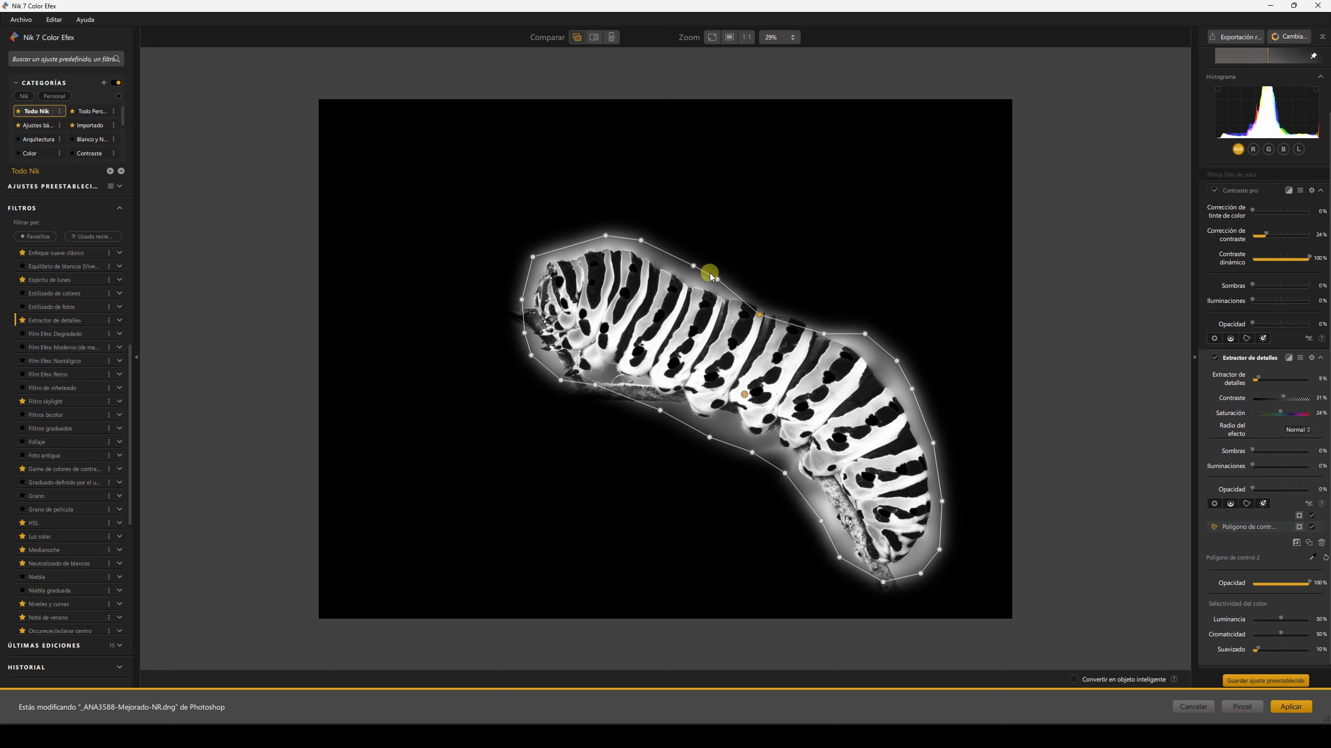
left_click_drag(717, 279, 707, 298)
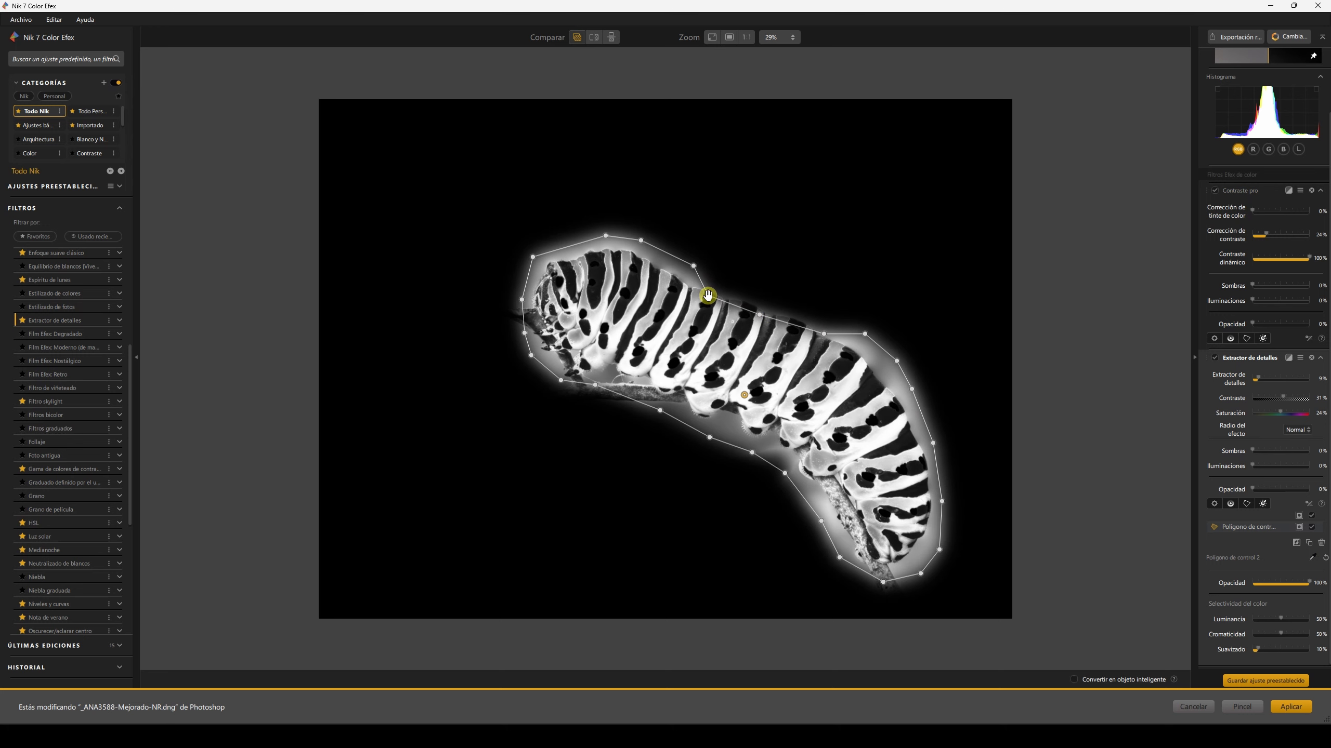
left_click_drag(864, 334, 863, 367)
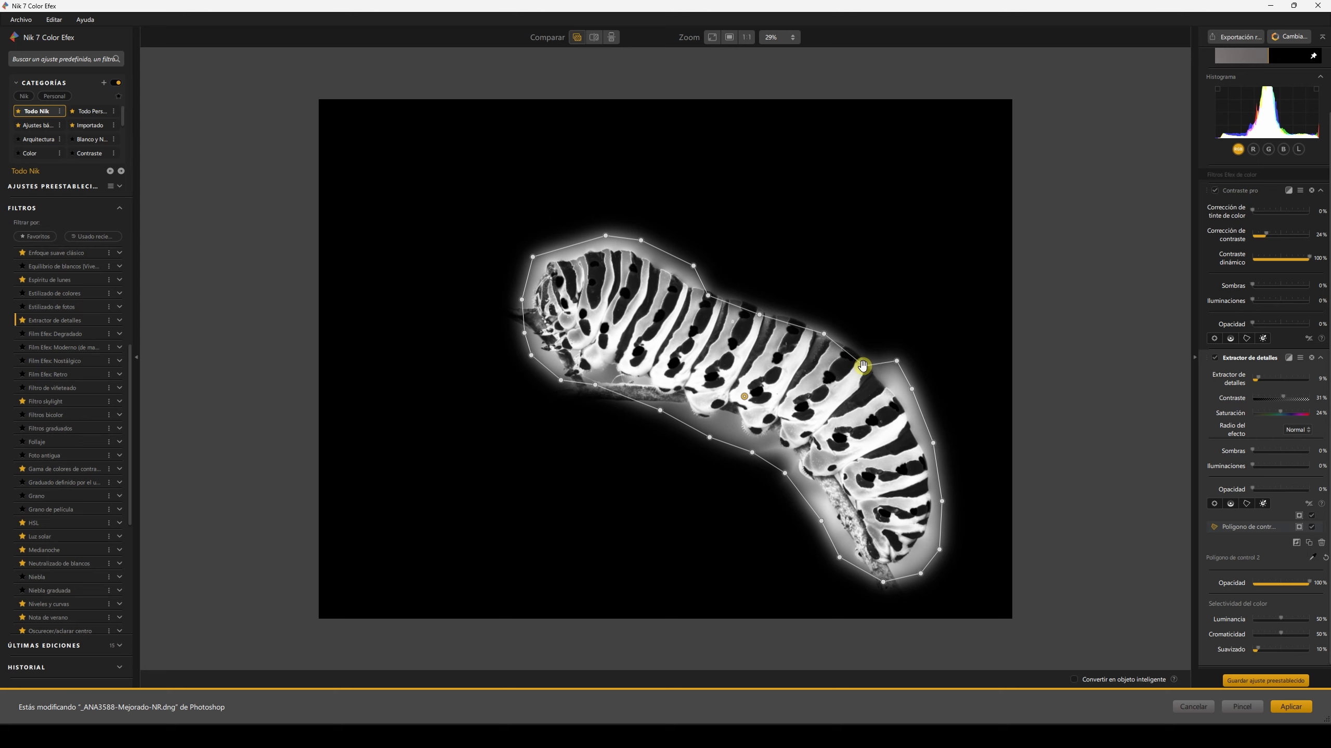
mouse_move(939, 549)
left_mouse_down()
mouse_move(868, 562)
mouse_move(854, 538)
left_mouse_up()
mouse_move(822, 521)
left_mouse_down()
mouse_move(833, 498)
mouse_move(775, 431)
mouse_move(674, 395)
left_mouse_up()
left_click_drag(561, 379, 569, 376)
left_click_drag(531, 355, 554, 349)
mouse_move(525, 332)
left_mouse_down()
mouse_move(541, 331)
mouse_move(530, 302)
mouse_move(550, 267)
mouse_move(636, 255)
mouse_move(677, 279)
left_mouse_up()
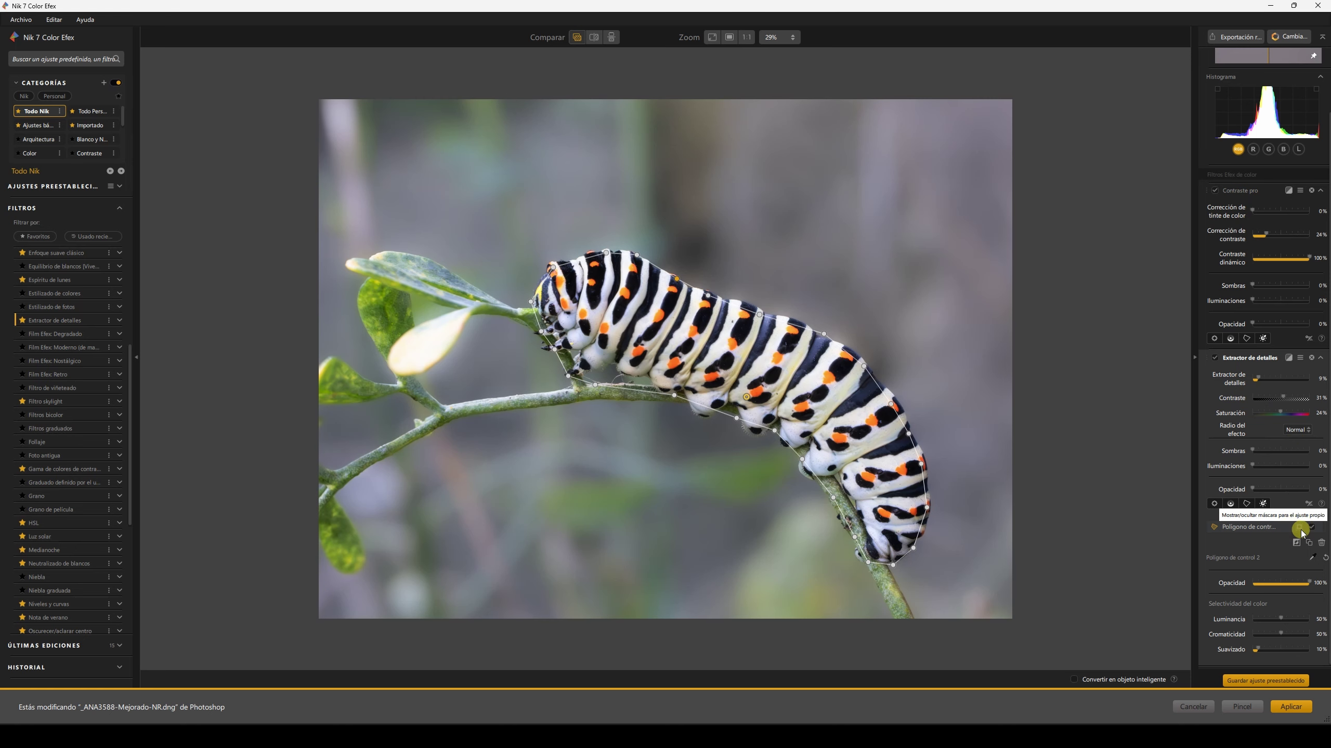
Hide the mask, compare before/after with Comparación rápida, fit the view, and apply to Photoshop
left_click(1287, 516)
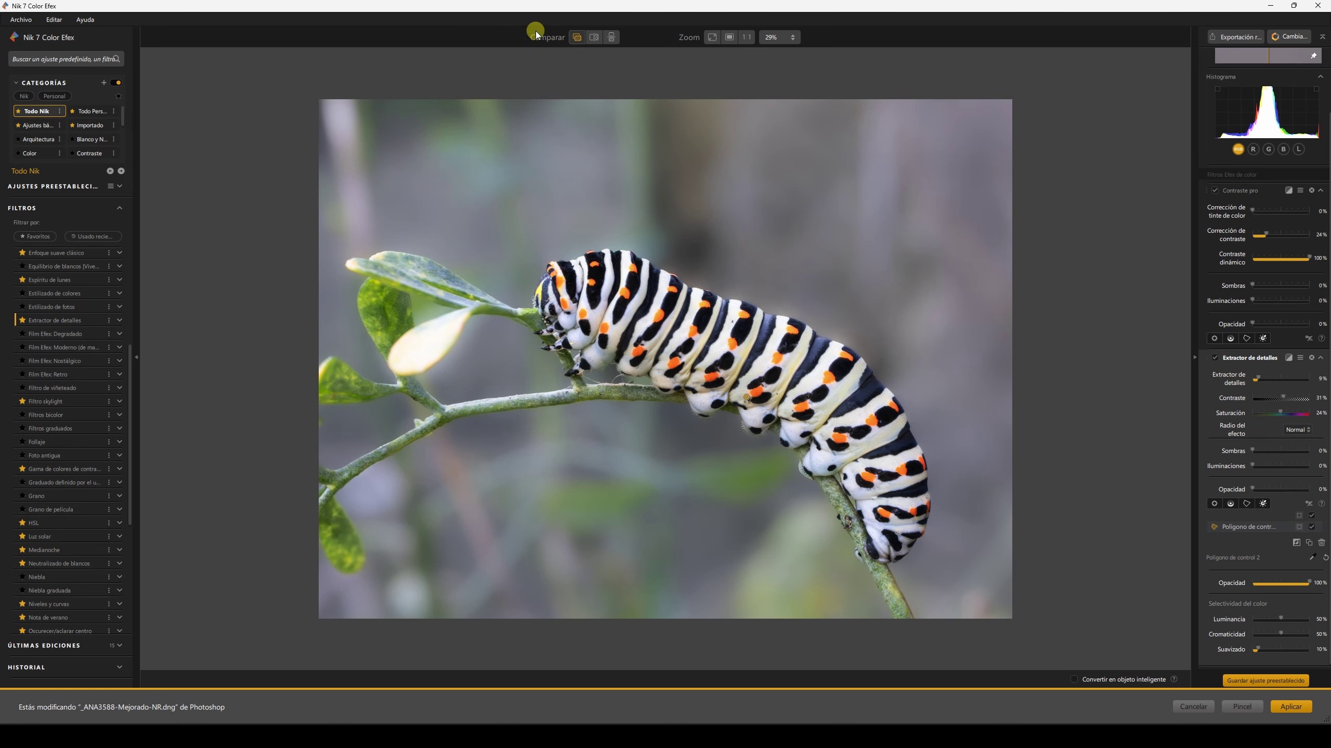
left_click(578, 37)
left_click(732, 365)
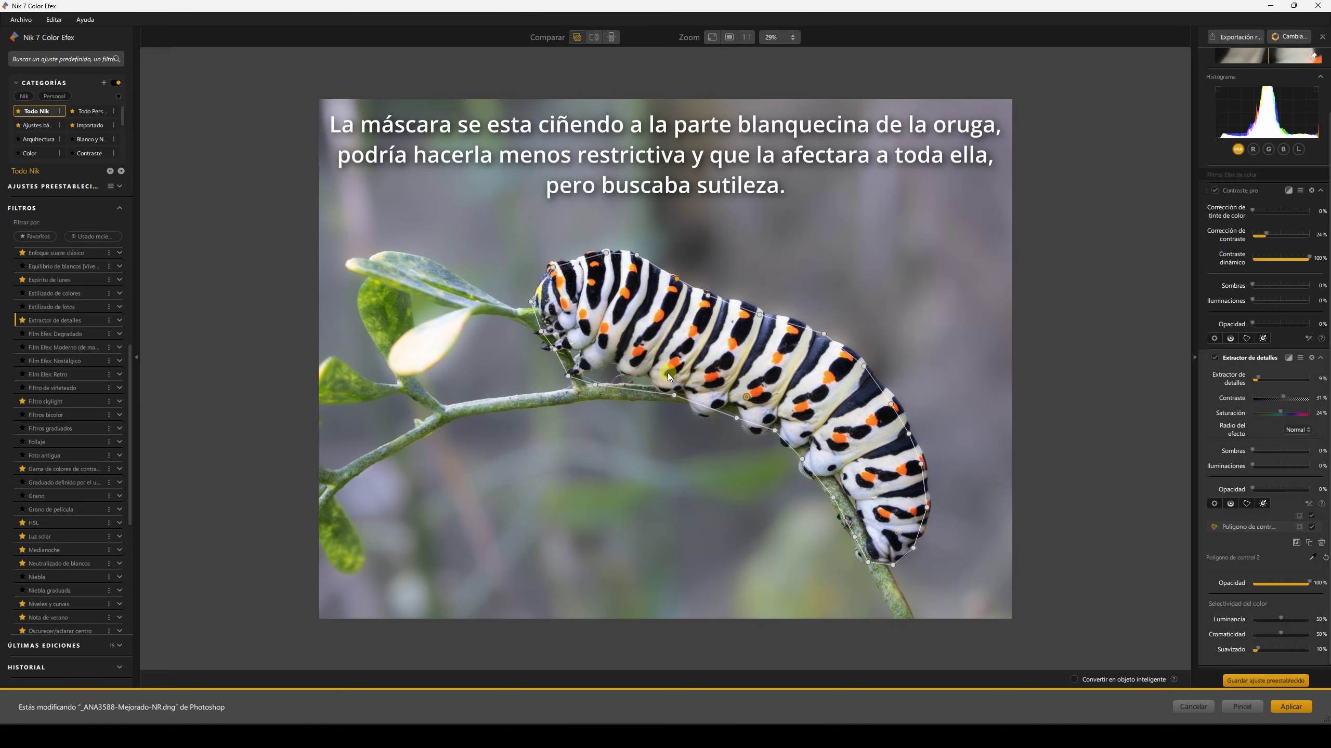
scroll(880, 432, "up", 5)
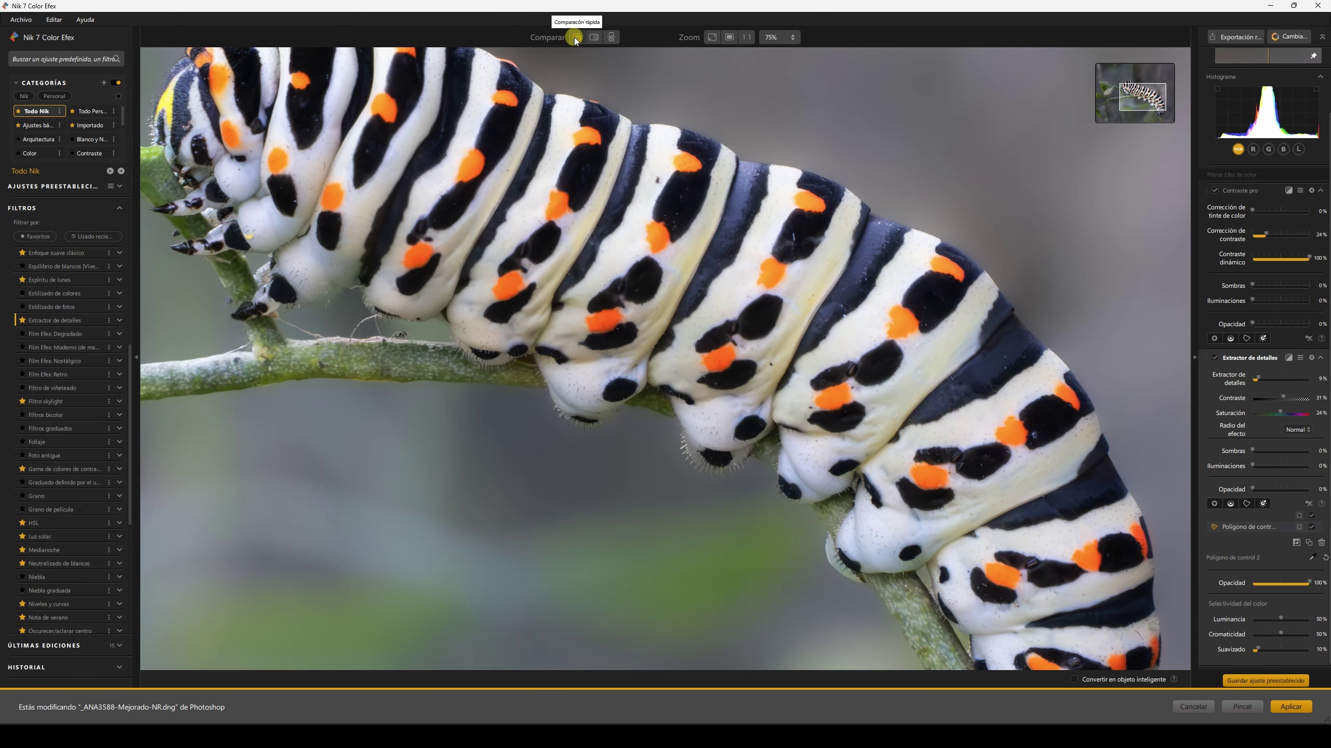
key("ctrl+0")
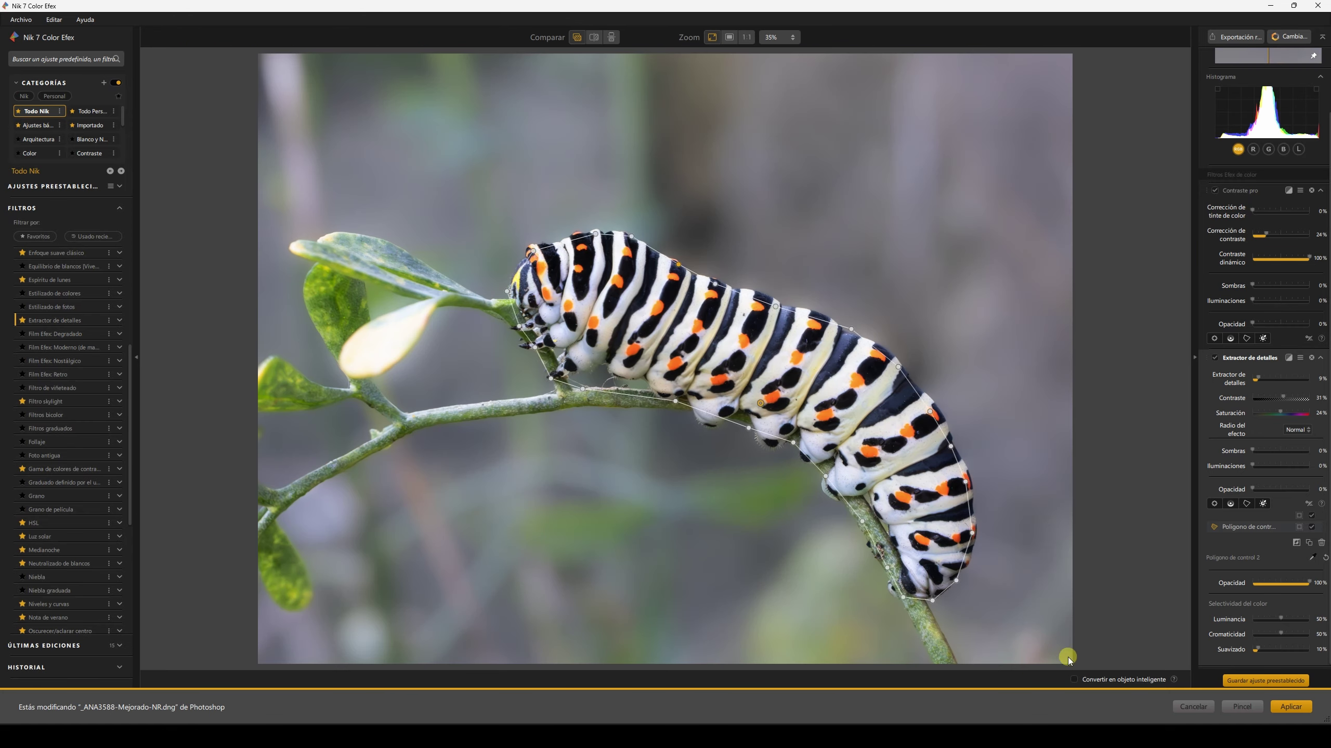
left_click(1300, 708)
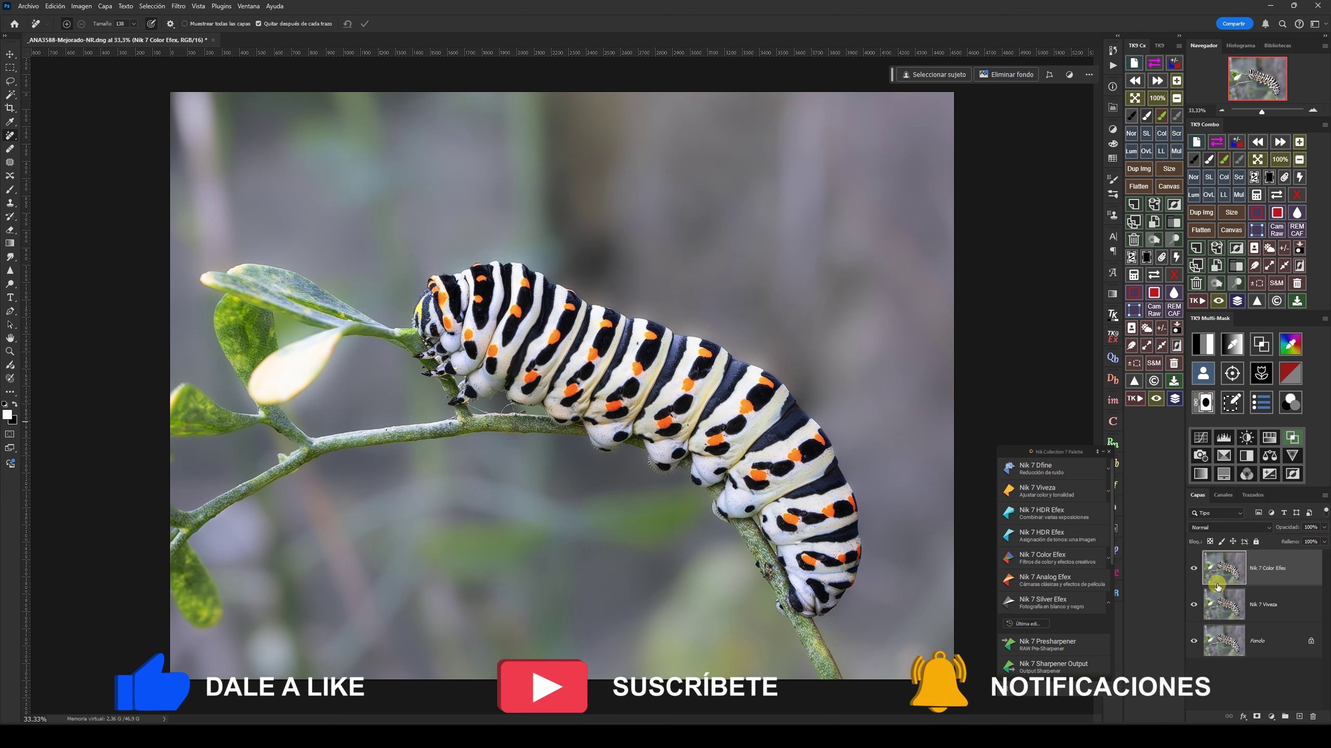
Duplicate the top layer, rename it Viñeteo, and open it in the Camera Raw filter
key("ctrl+j")
double_click(1282, 567)
type("+Detalle")
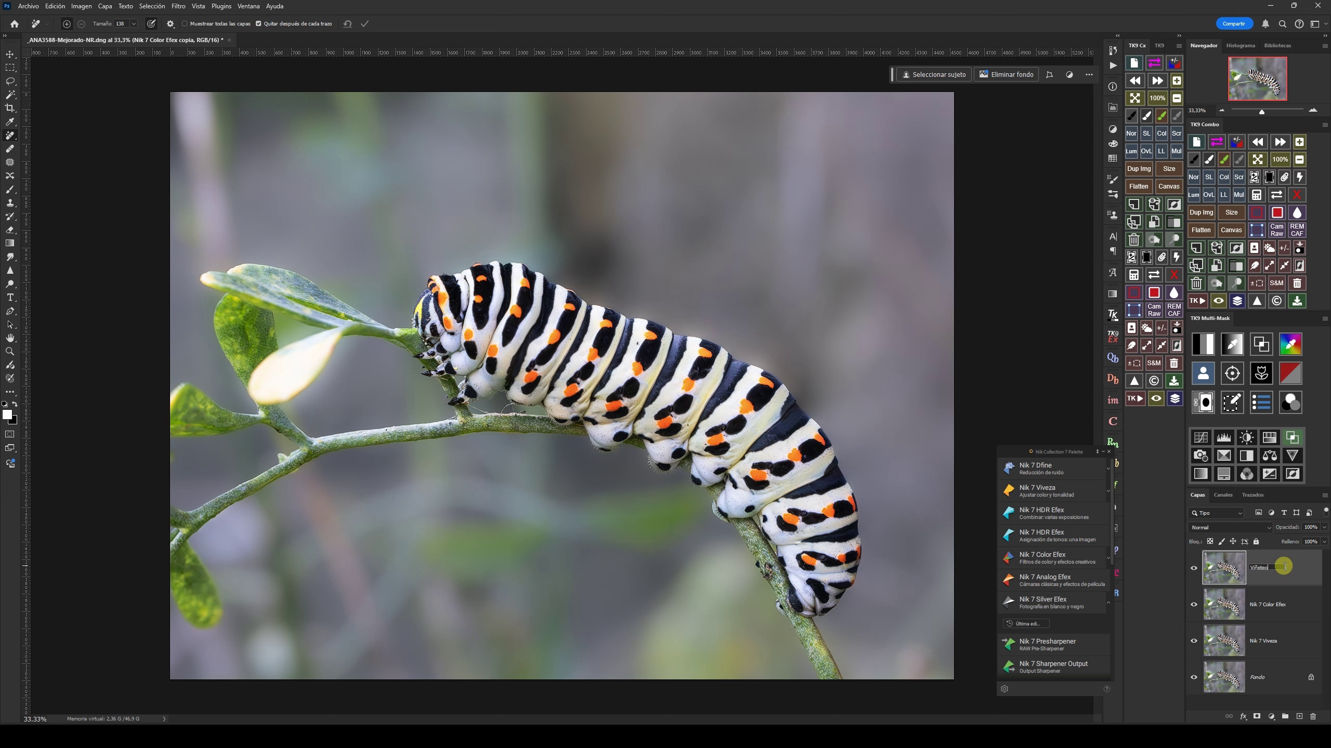
key("Return")
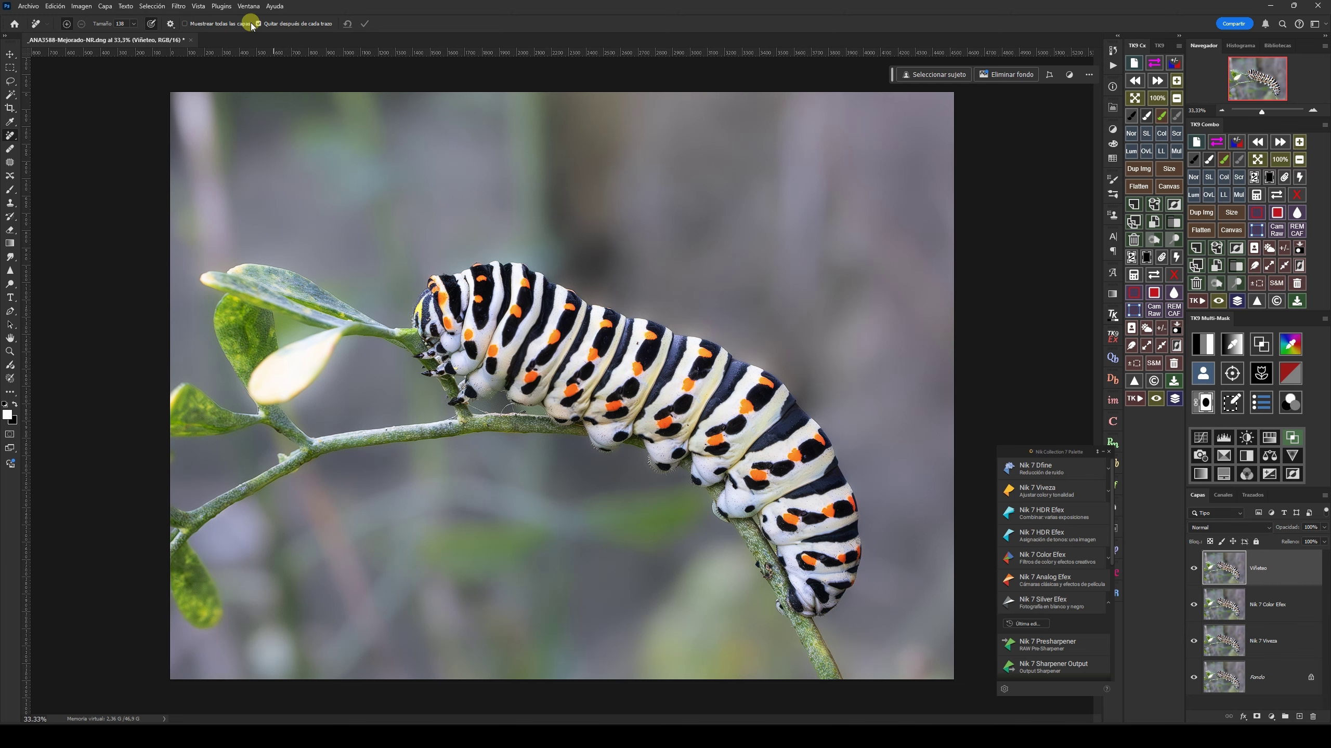
left_click(184, 7)
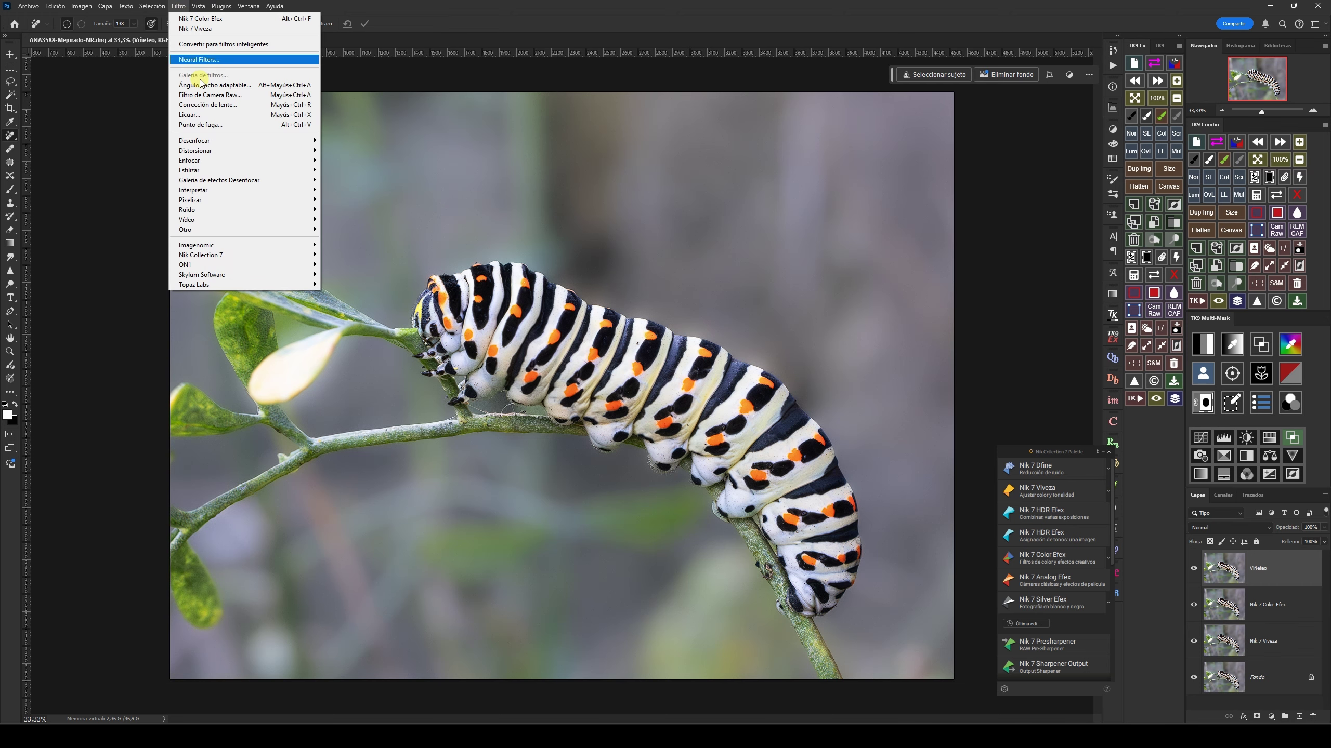
left_click(200, 95)
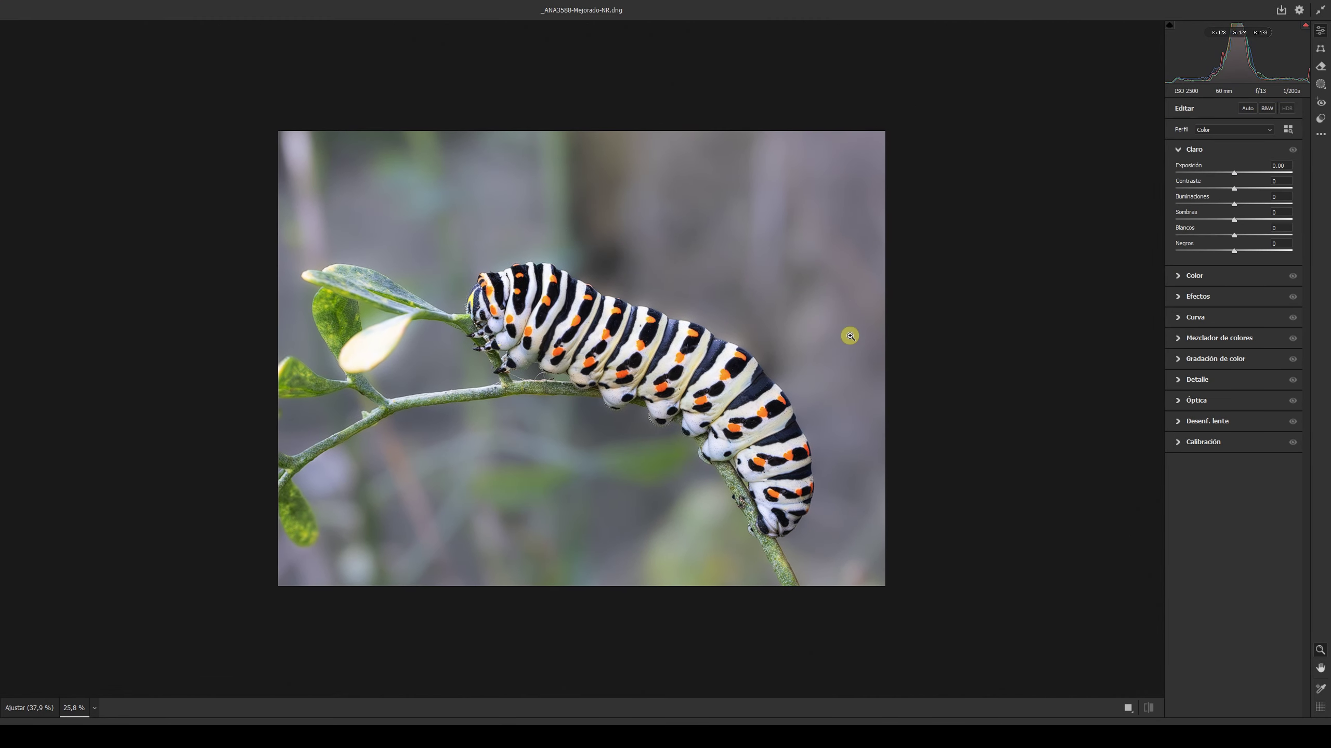
Draw a radial gradient ellipse centred and rotated along the caterpillar's body
left_click(1319, 83)
left_click(1205, 231)
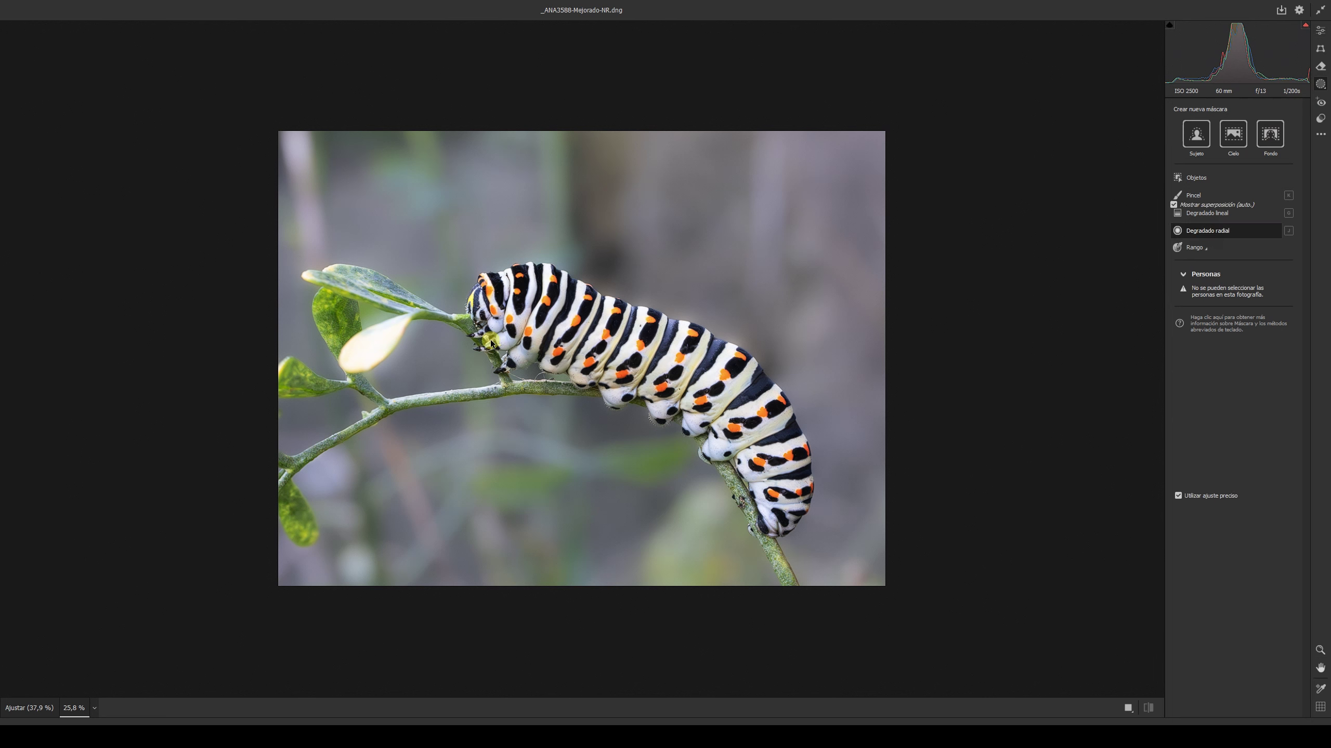
left_click_drag(450, 301, 777, 406)
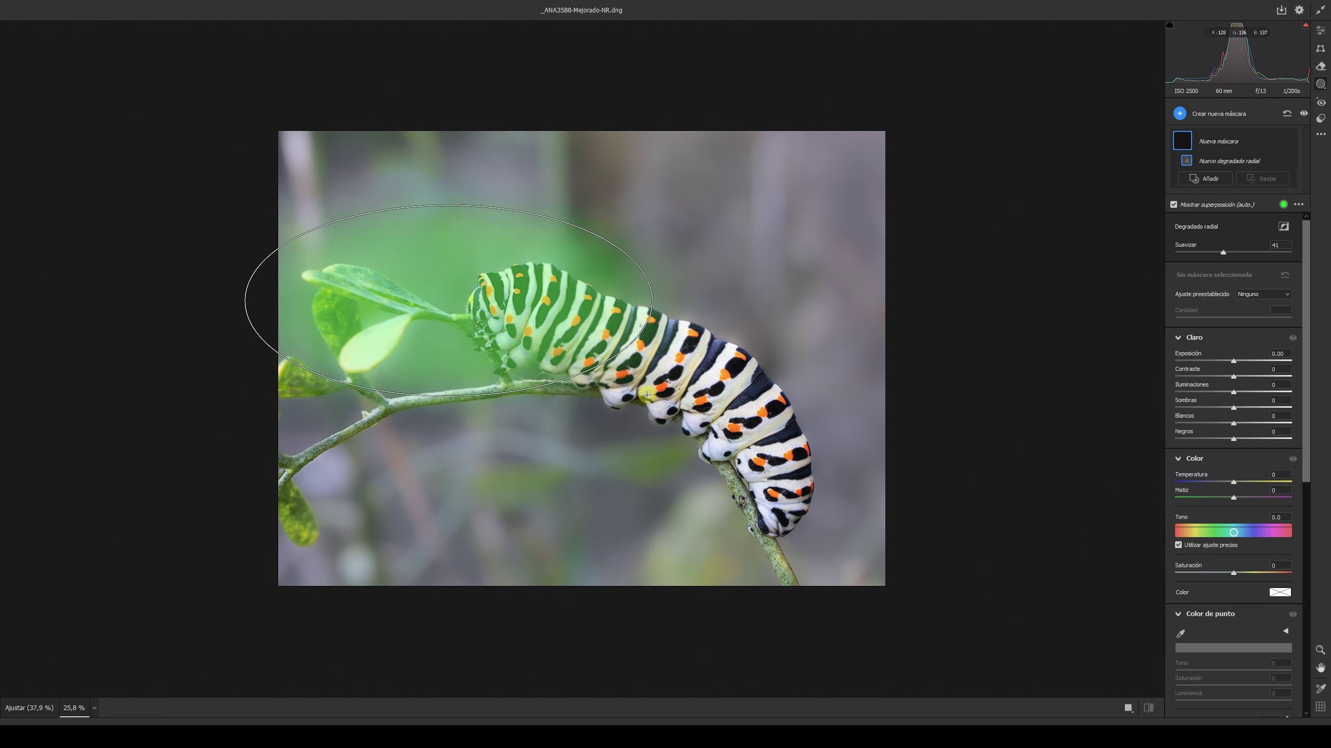
left_click_drag(663, 276, 816, 375)
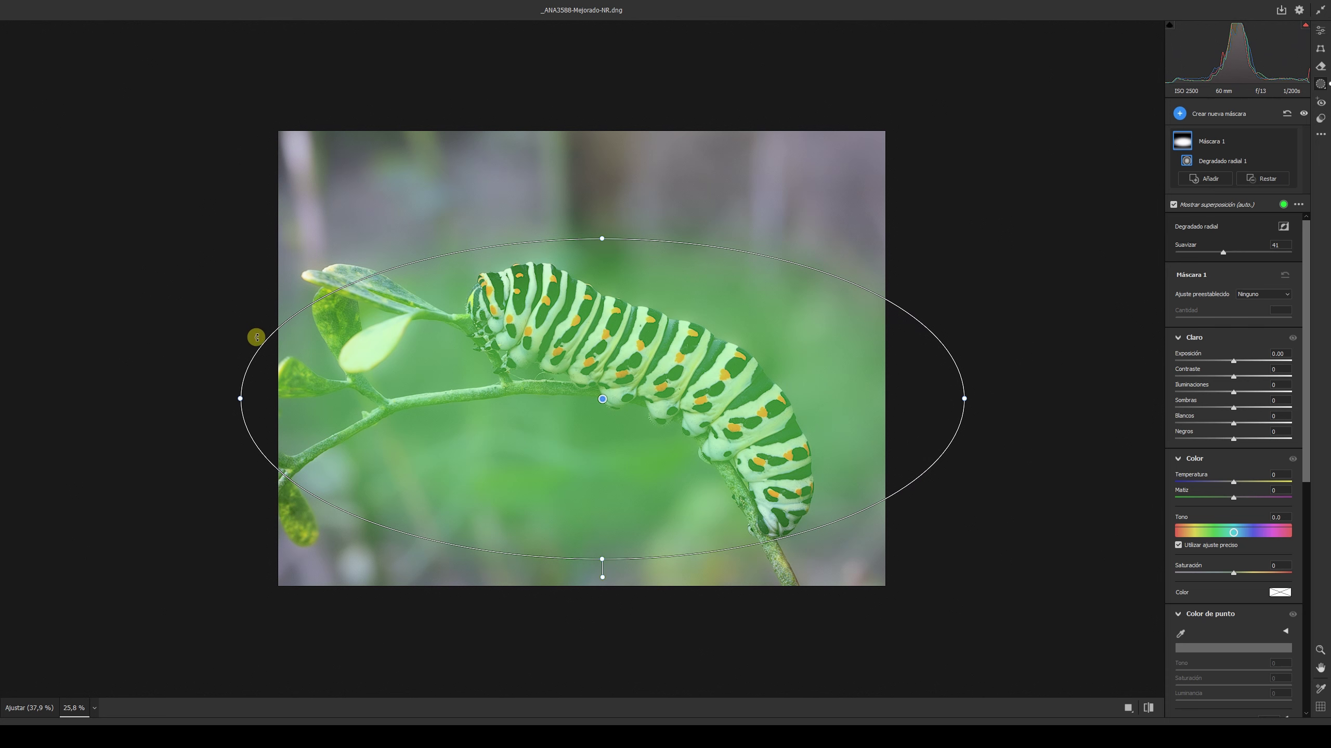
left_click_drag(250, 335, 273, 258)
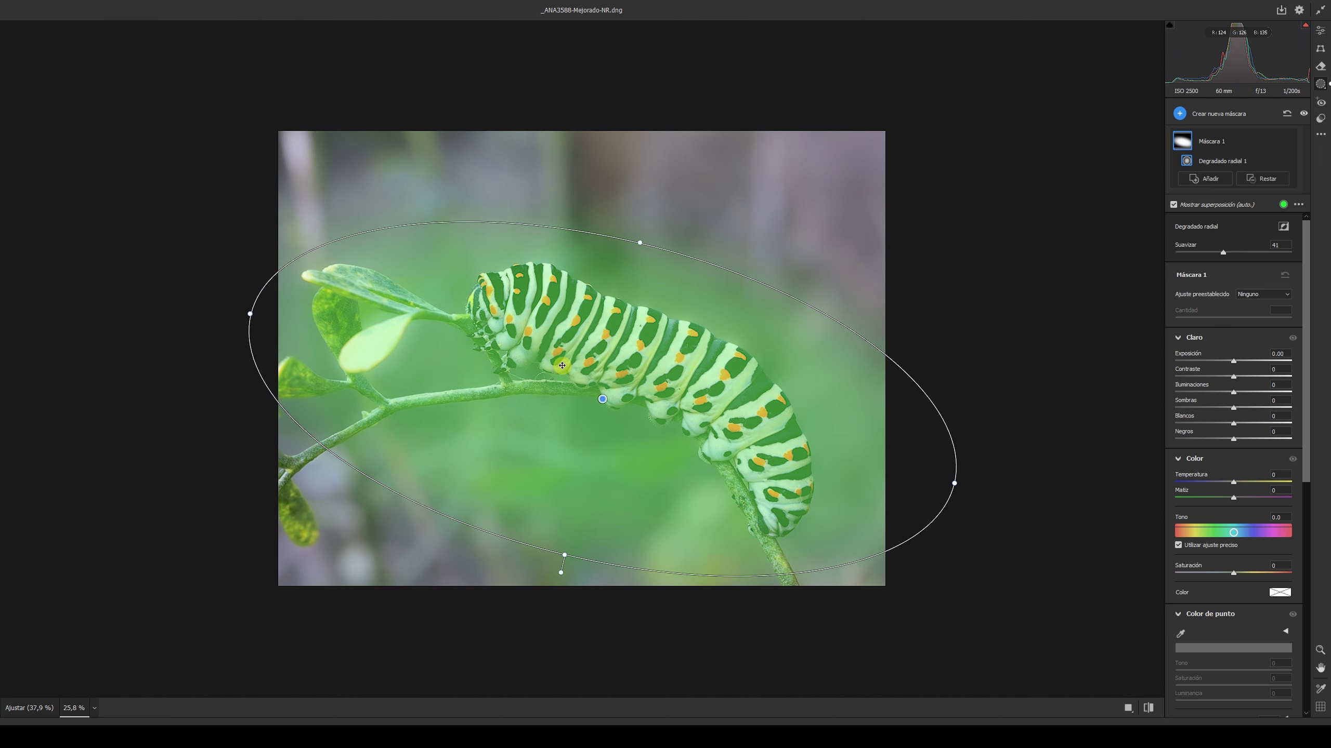
left_click_drag(606, 394, 610, 368)
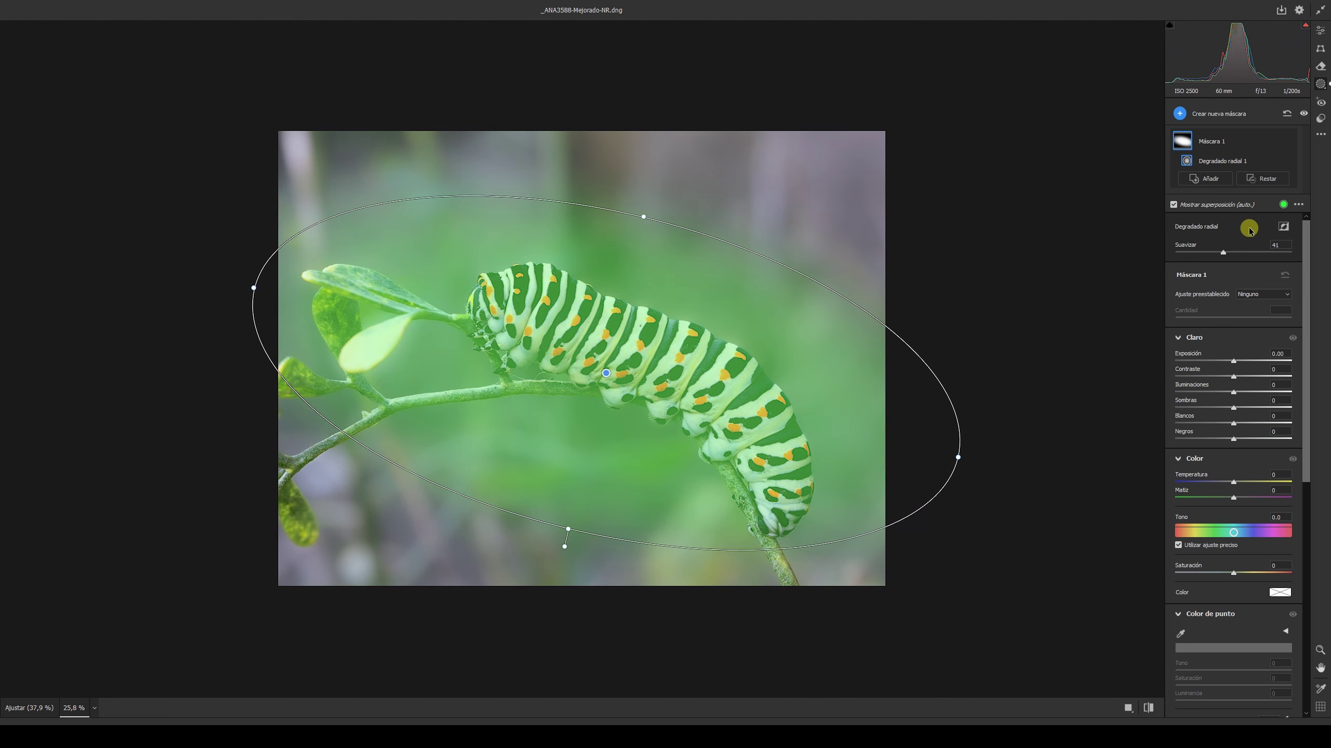
Invert the radial mask, set its exposure to -0.40, and refine the ellipse's position and shape
left_click(1282, 227)
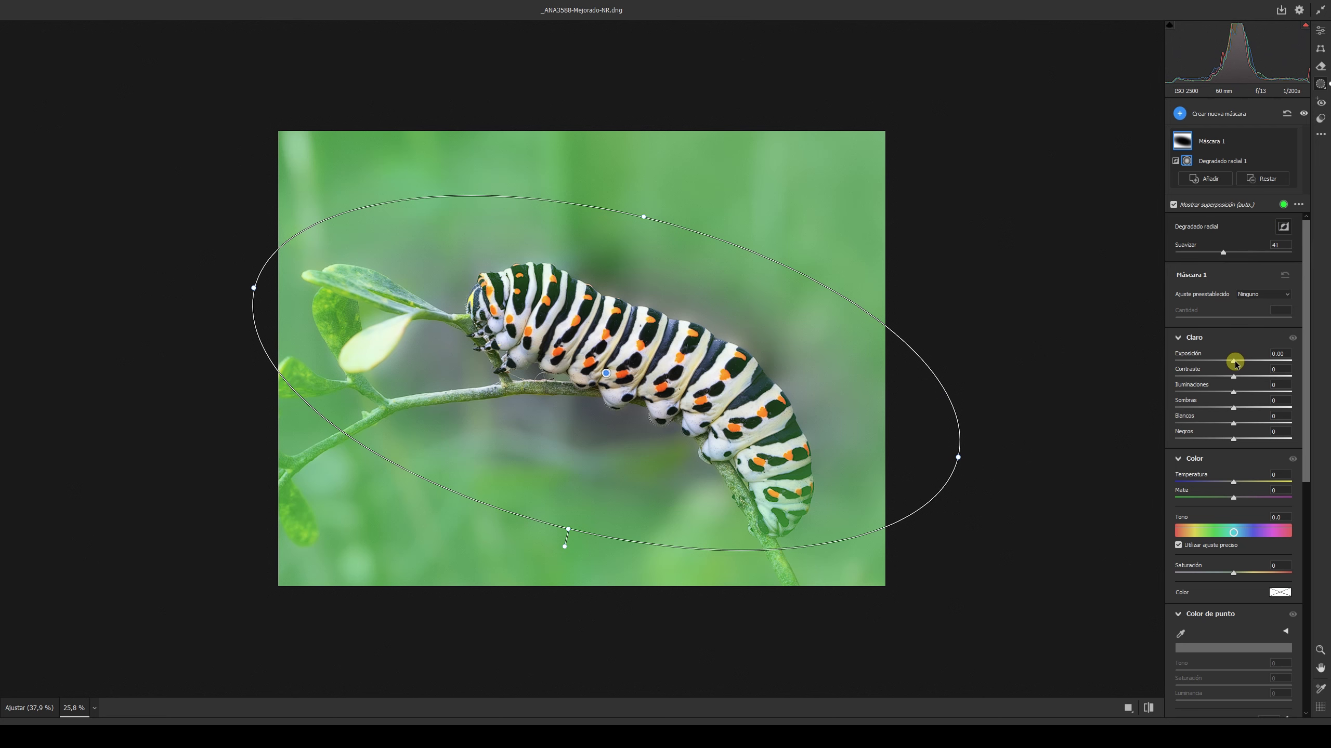
left_click_drag(1235, 363, 1231, 362)
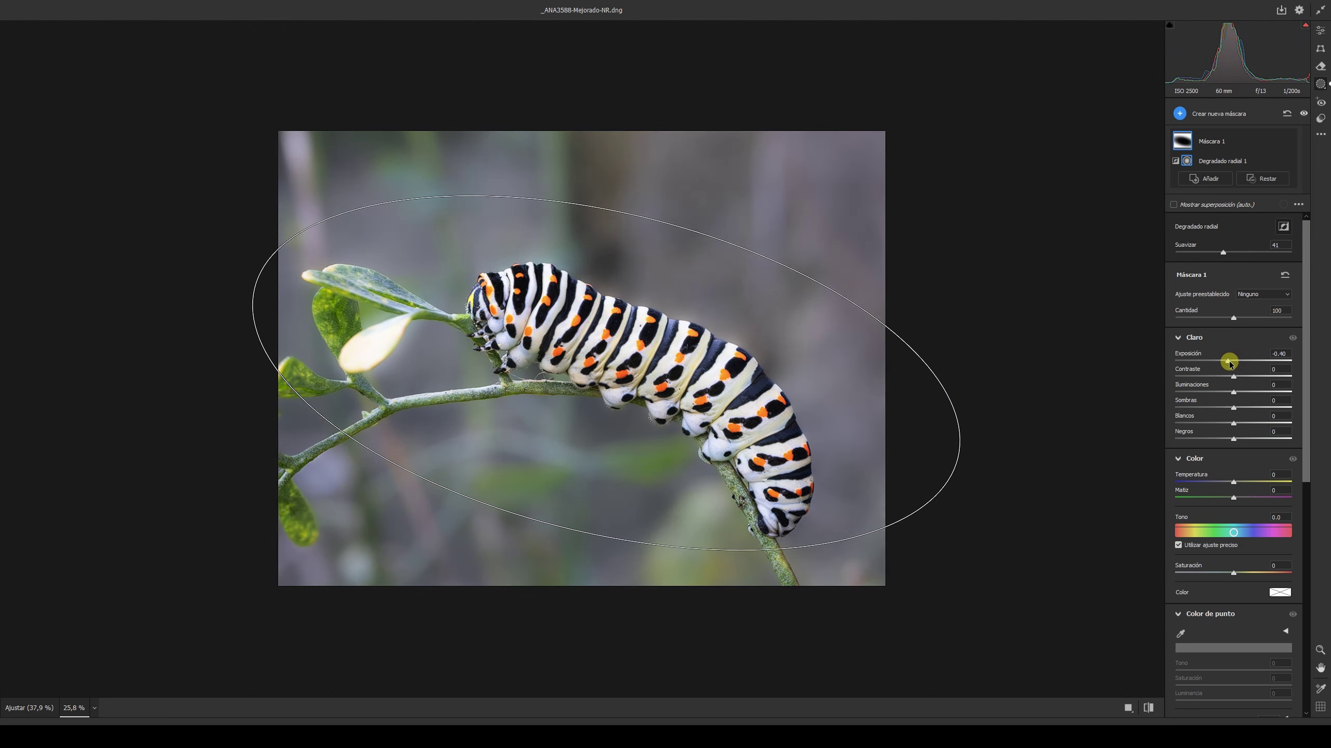
left_click(1173, 205)
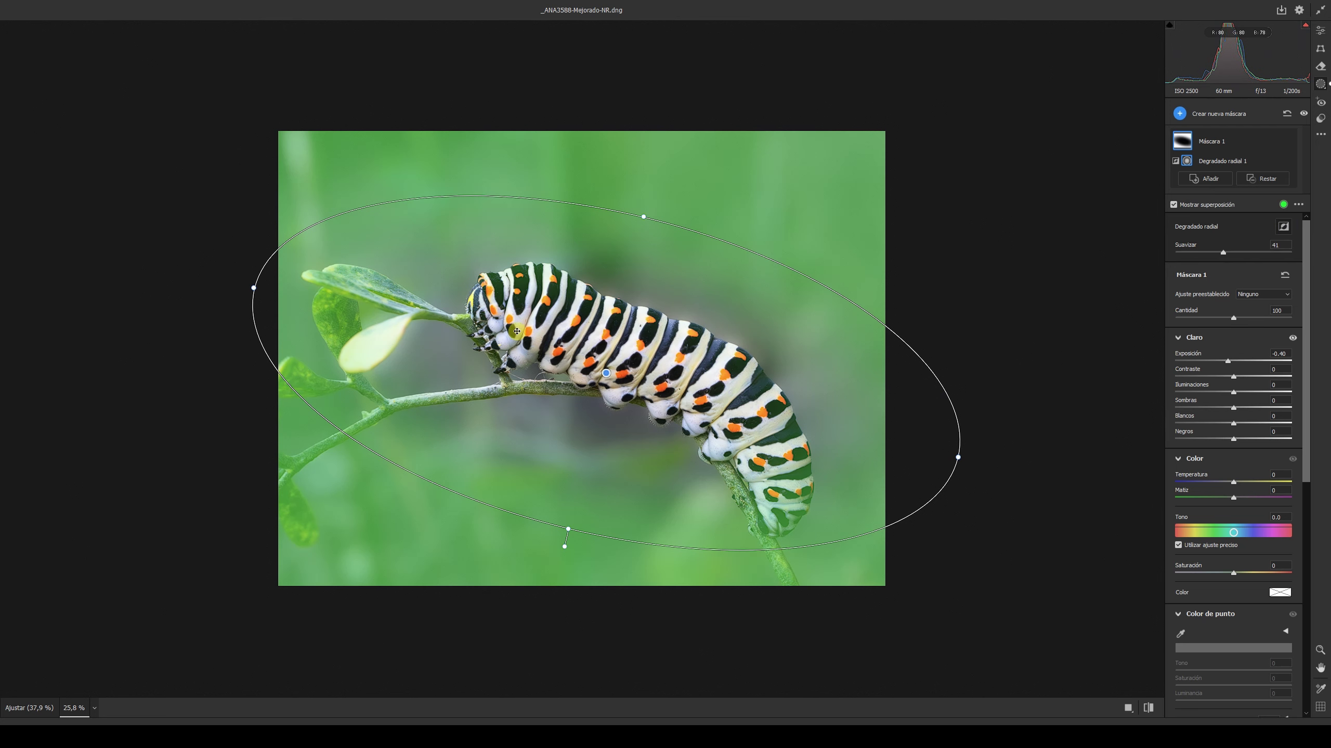
left_click_drag(605, 372, 650, 385)
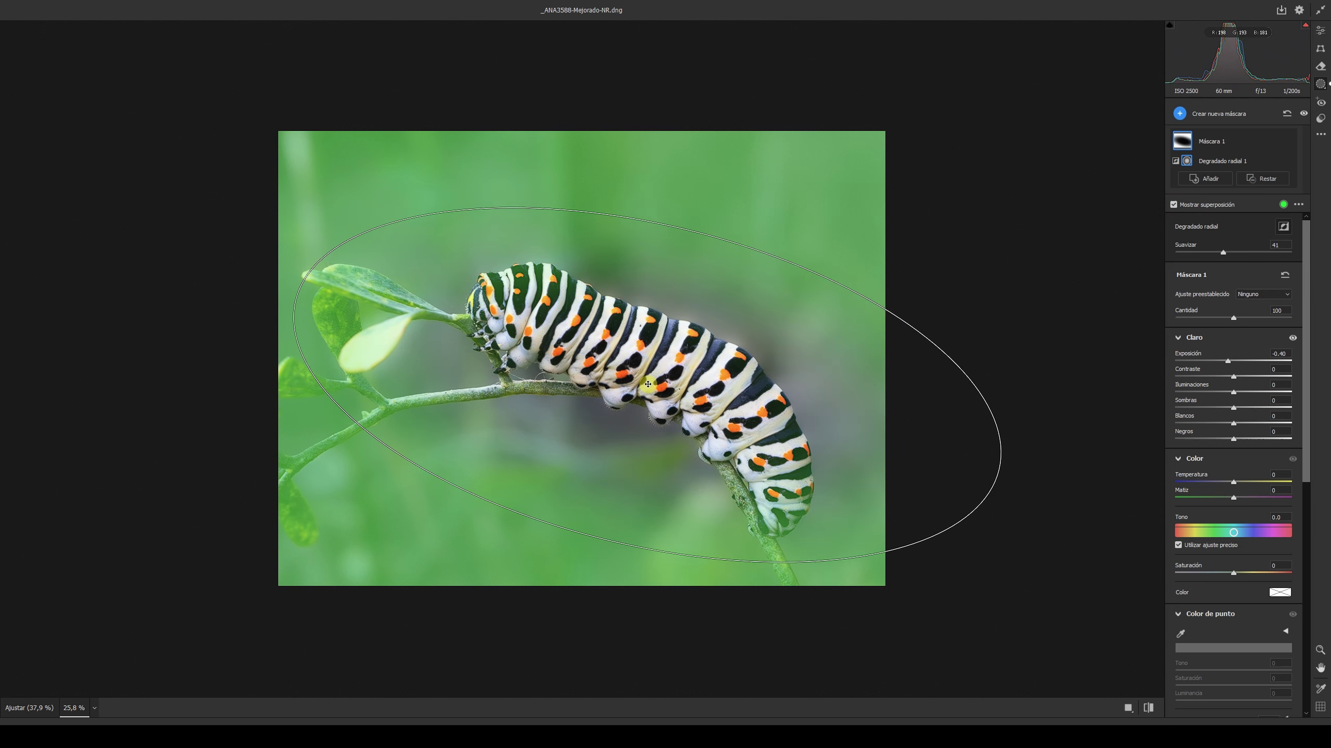
left_click_drag(1045, 474, 1046, 511)
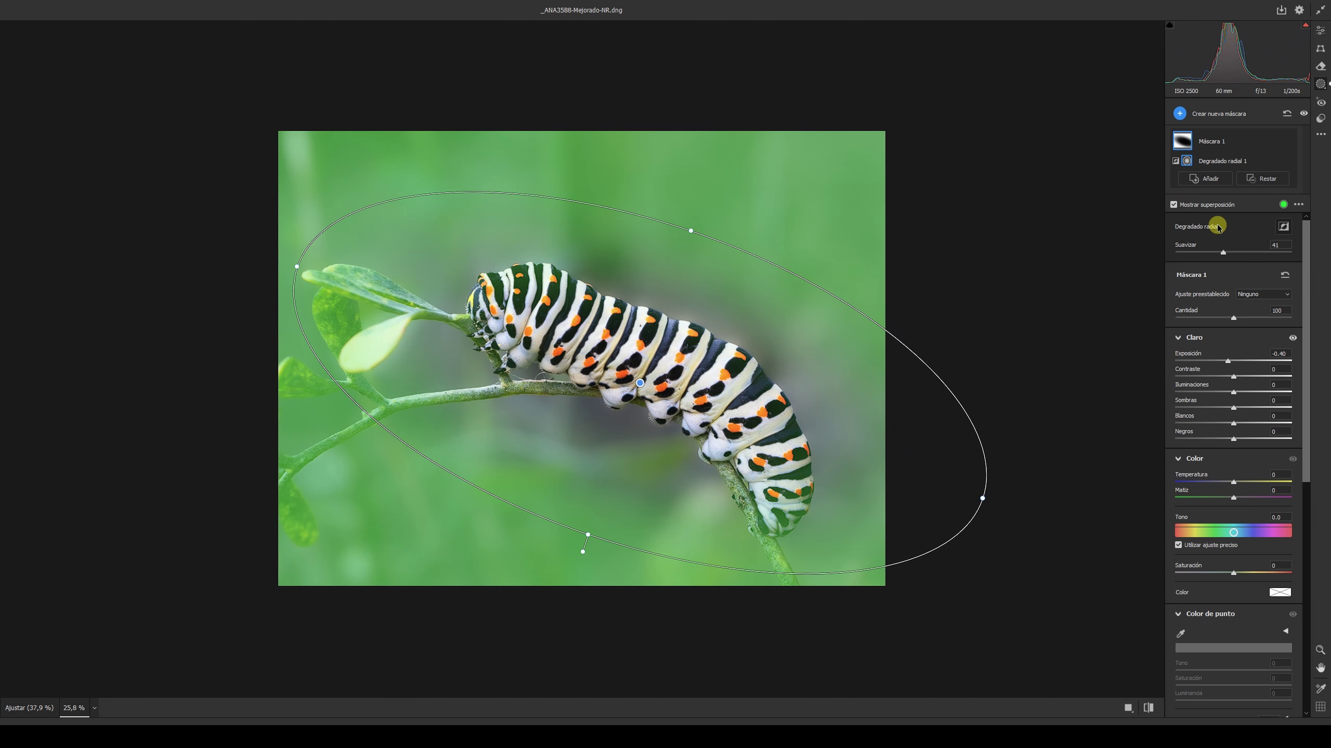
left_click(1319, 42)
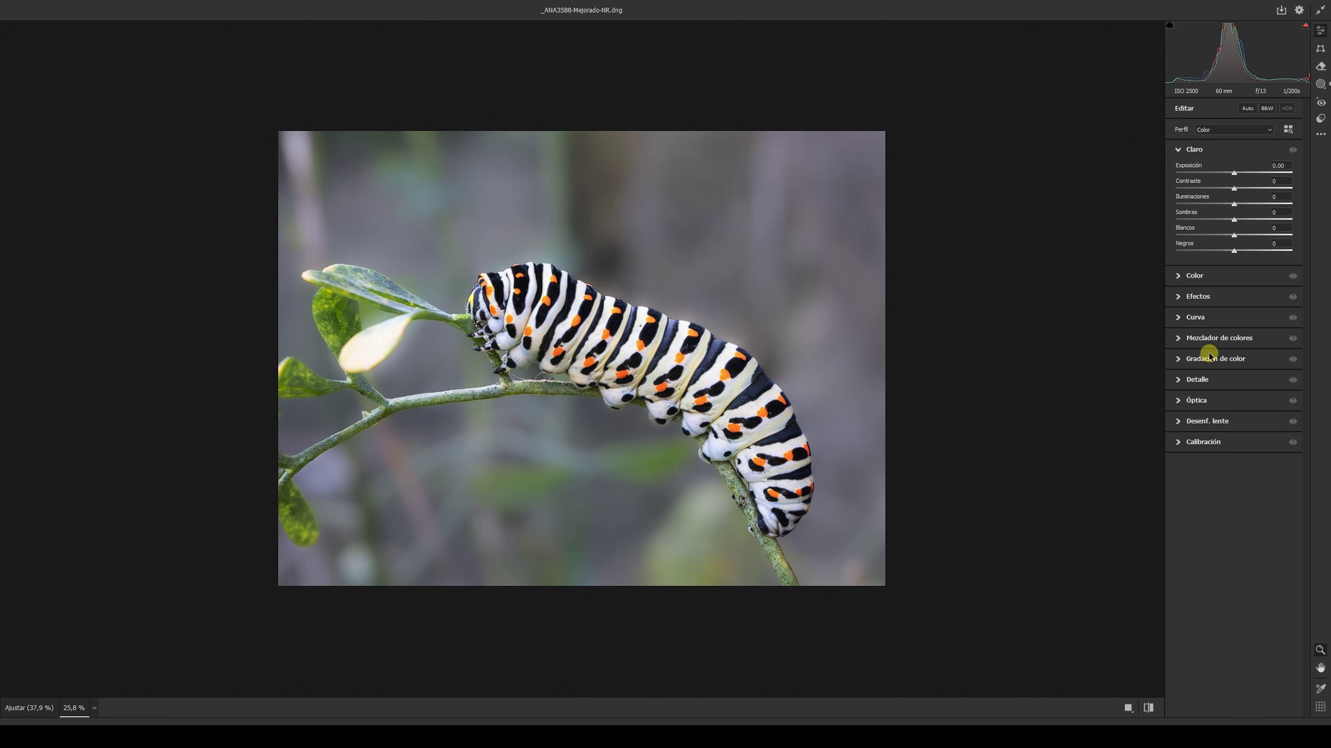
Add a -13 vignette with feather 76, toggling it off and on to compare
left_click(1179, 296)
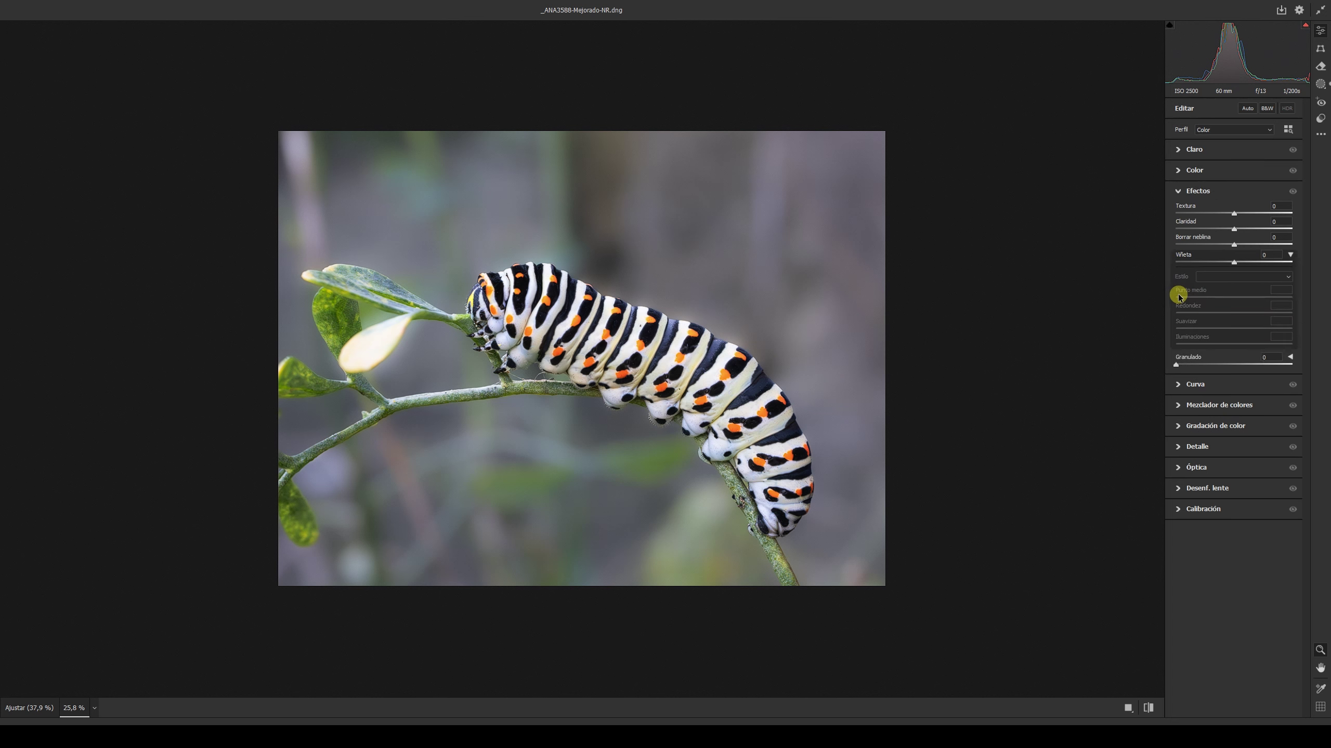
left_click_drag(1236, 266, 1229, 265)
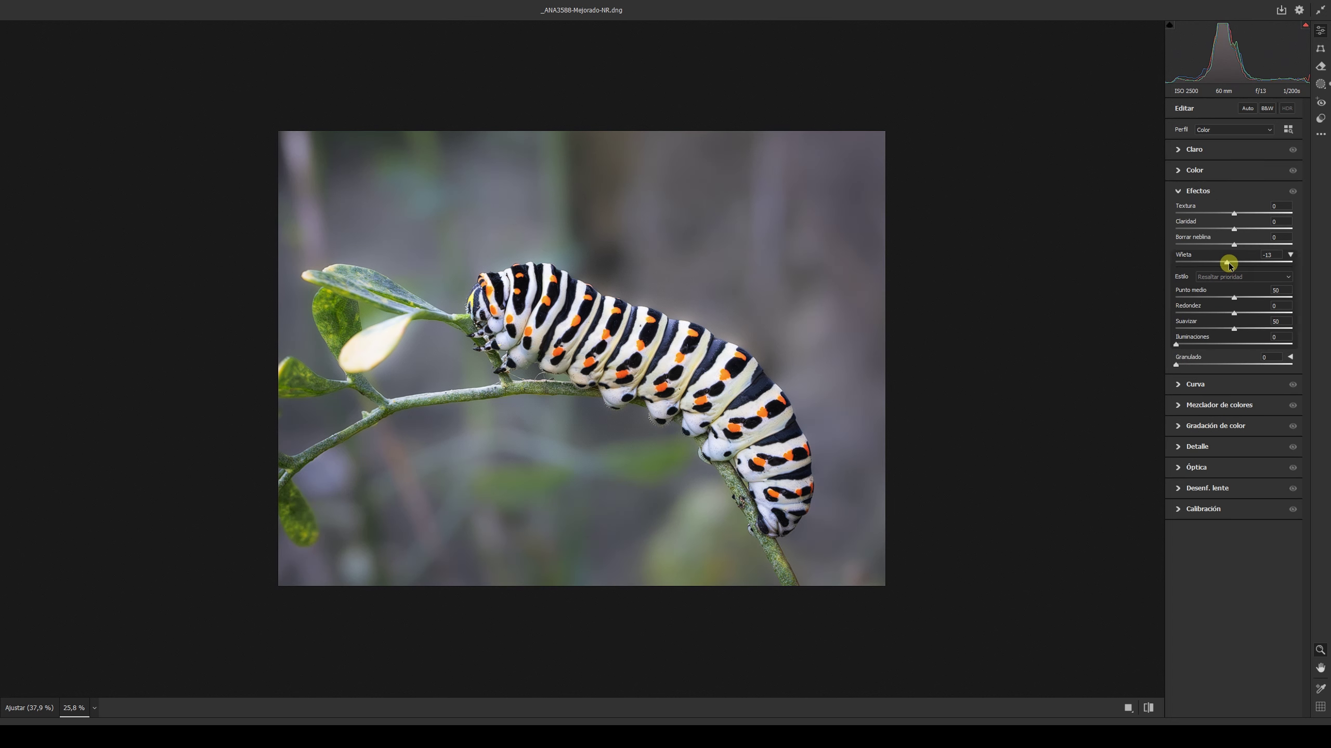
left_click_drag(1234, 328, 1264, 329)
key("ctrl+z")
key("ctrl+z")
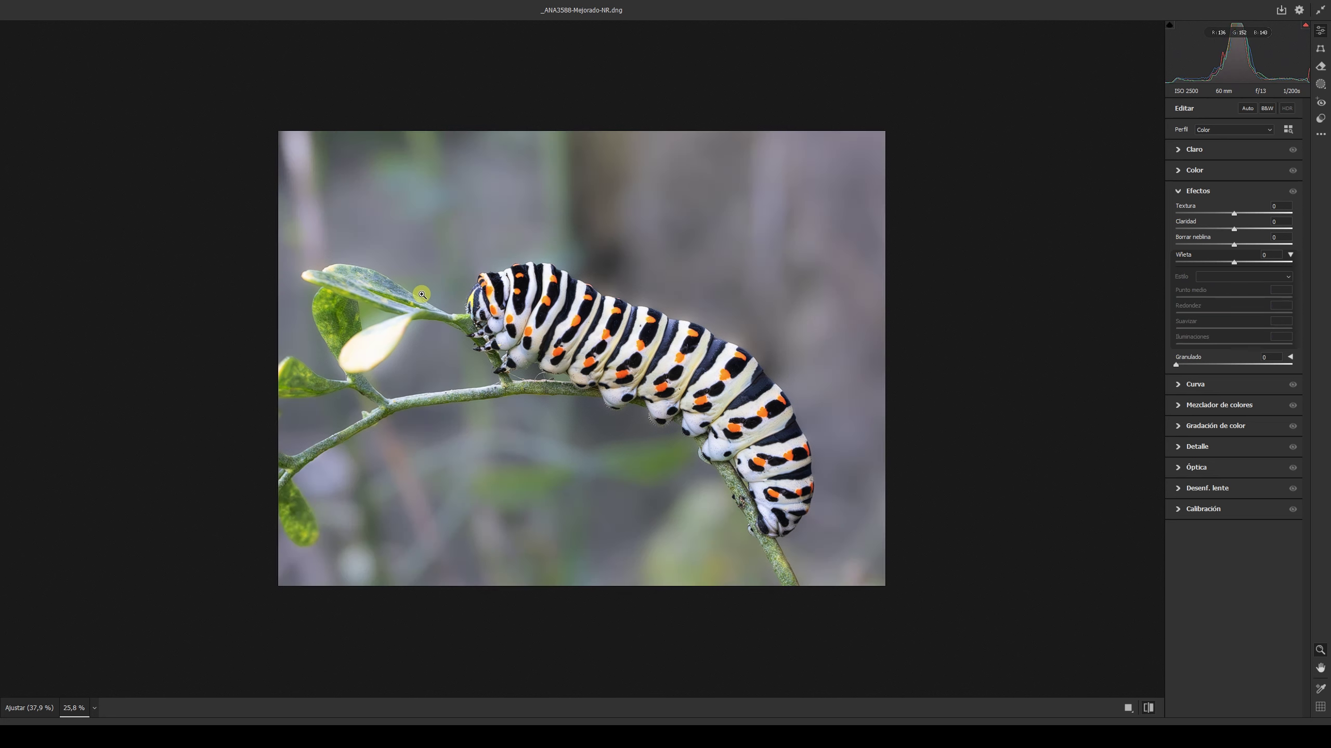
key("ctrl+shift+z")
key("ctrl+shift+z")
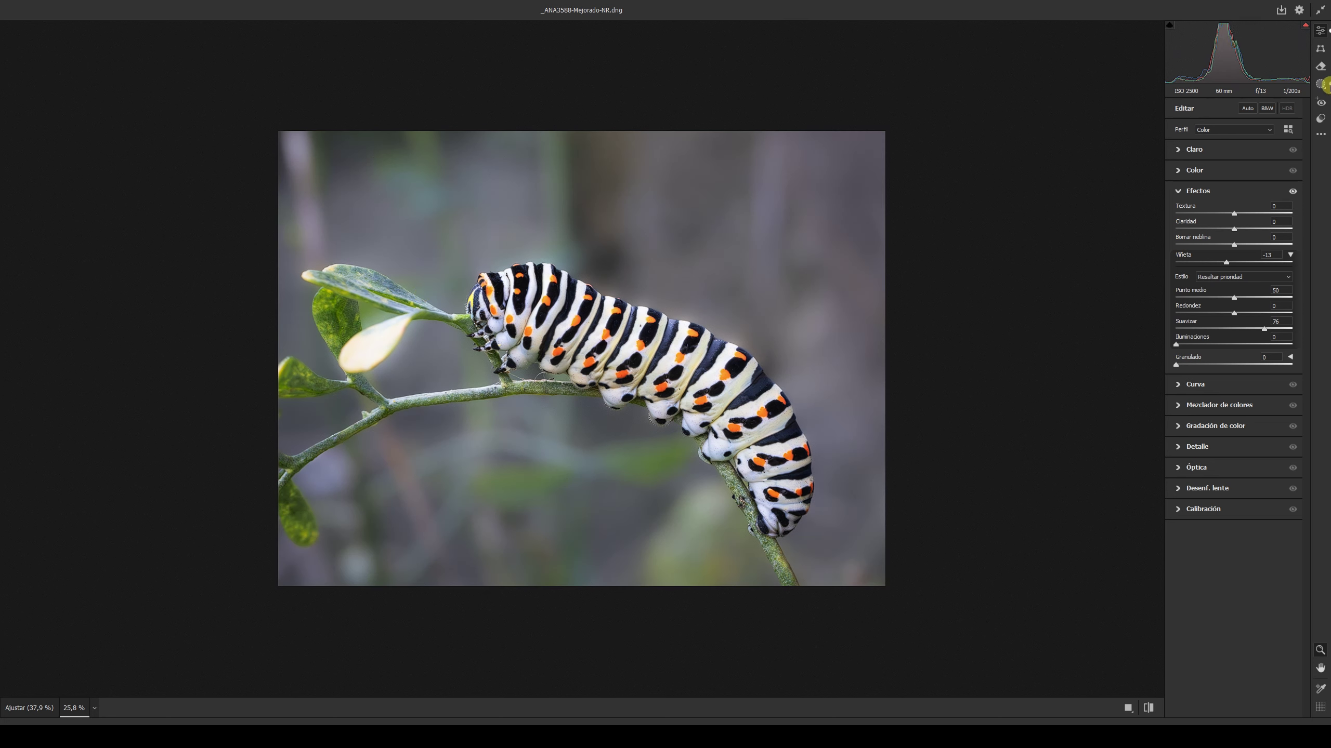
left_click(1321, 84)
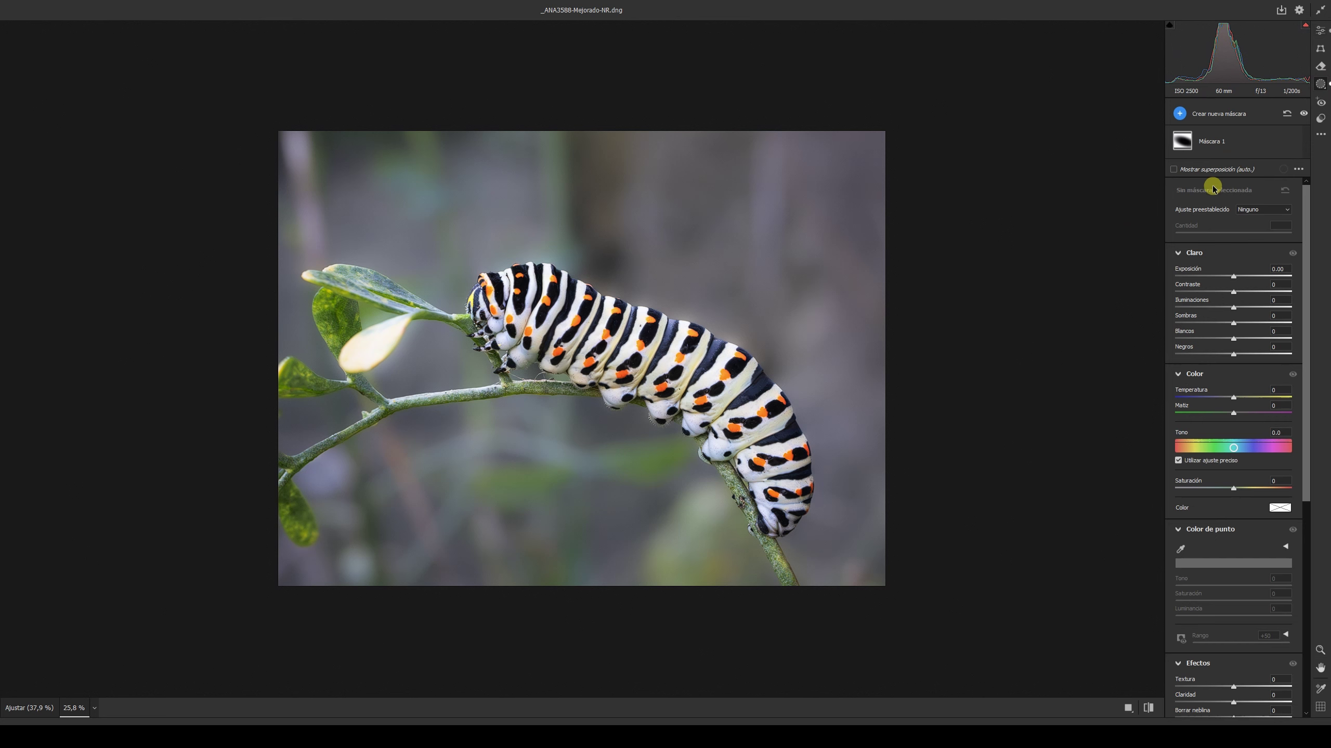
Add a linear gradient mask over the lower-left corner at -0.15 exposure
left_click(1182, 120)
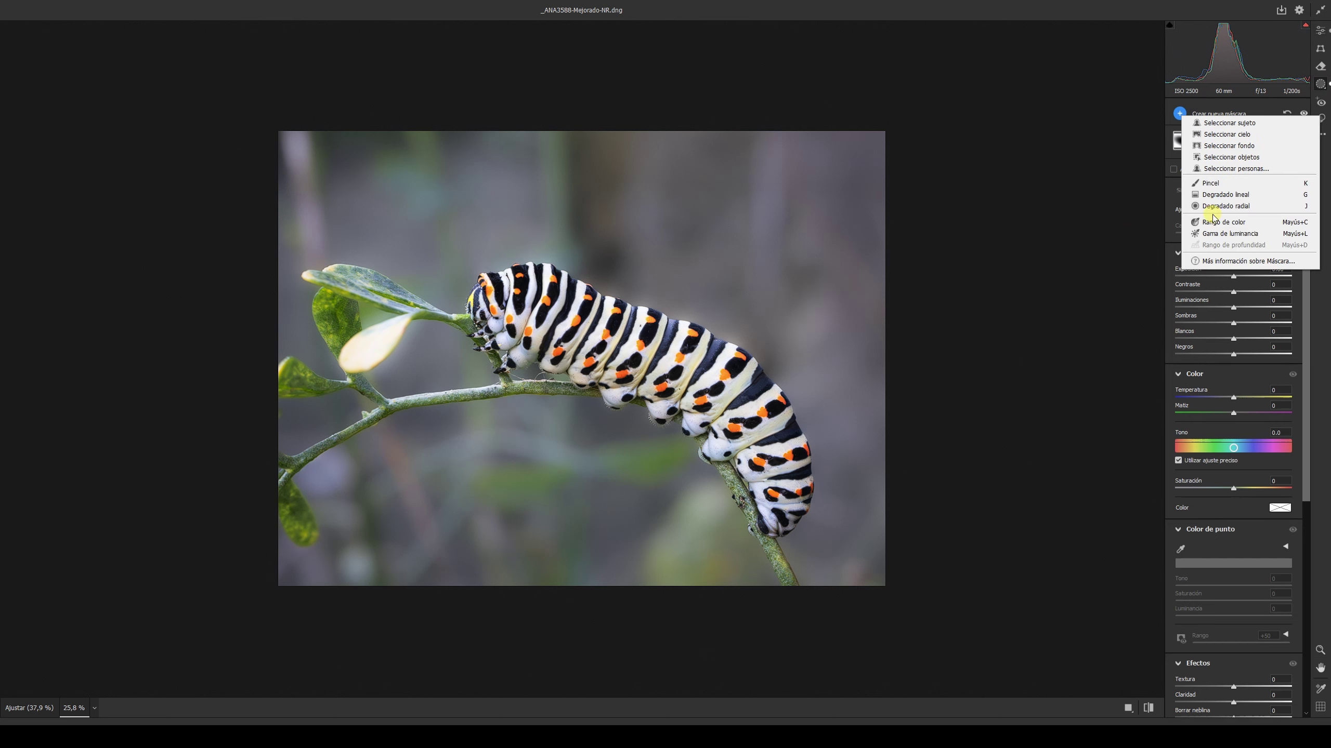
left_click(1214, 197)
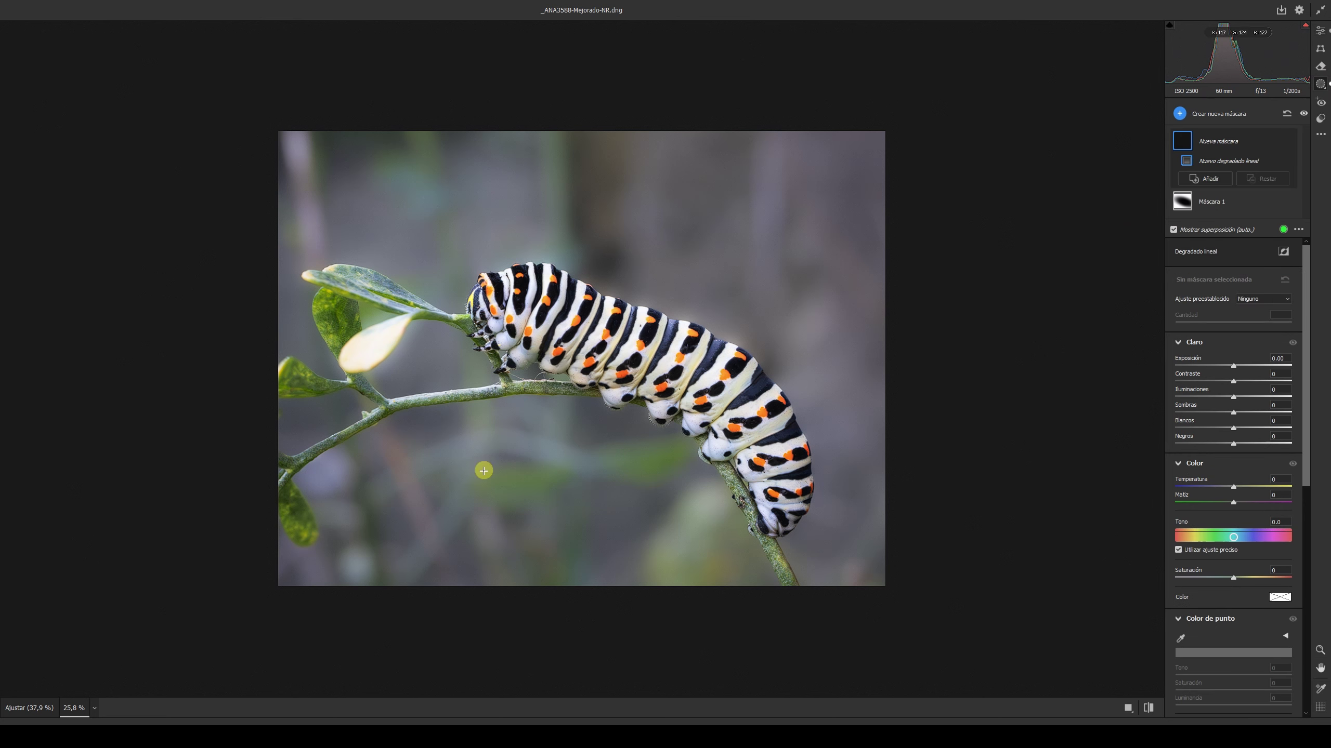
left_click_drag(414, 554, 585, 321)
mouse_move(579, 328)
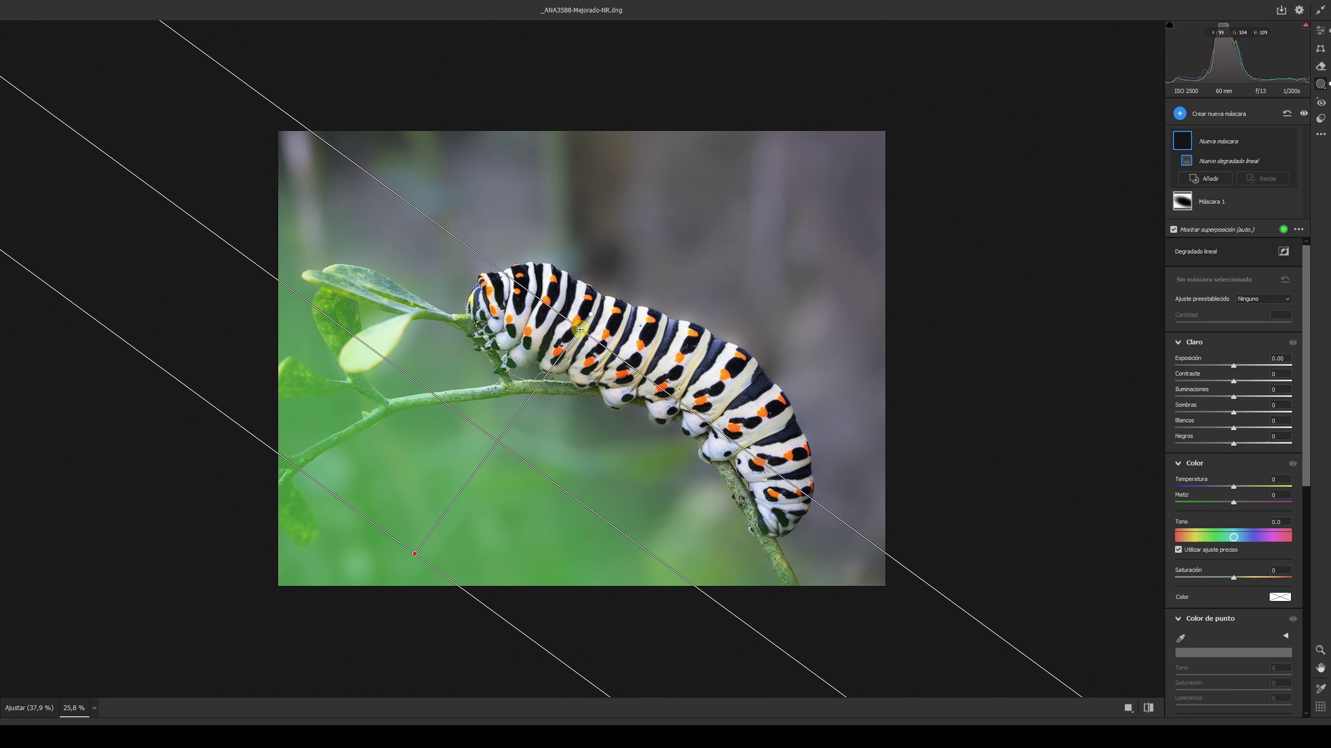
left_click_drag(1206, 372, 1228, 366)
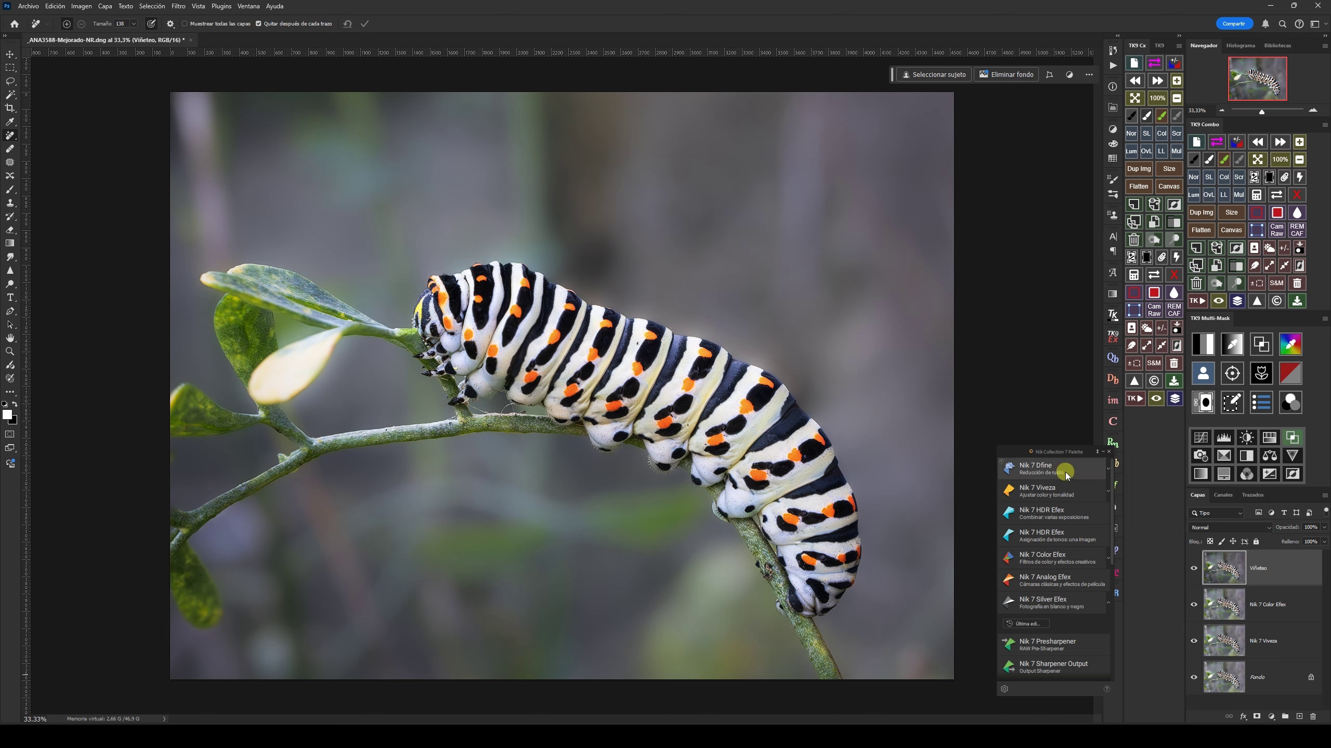
Hide the edit layers to view the raw original, then re-show Viveza, Color Efex and vignette layers
left_click(1194, 679, "alt")
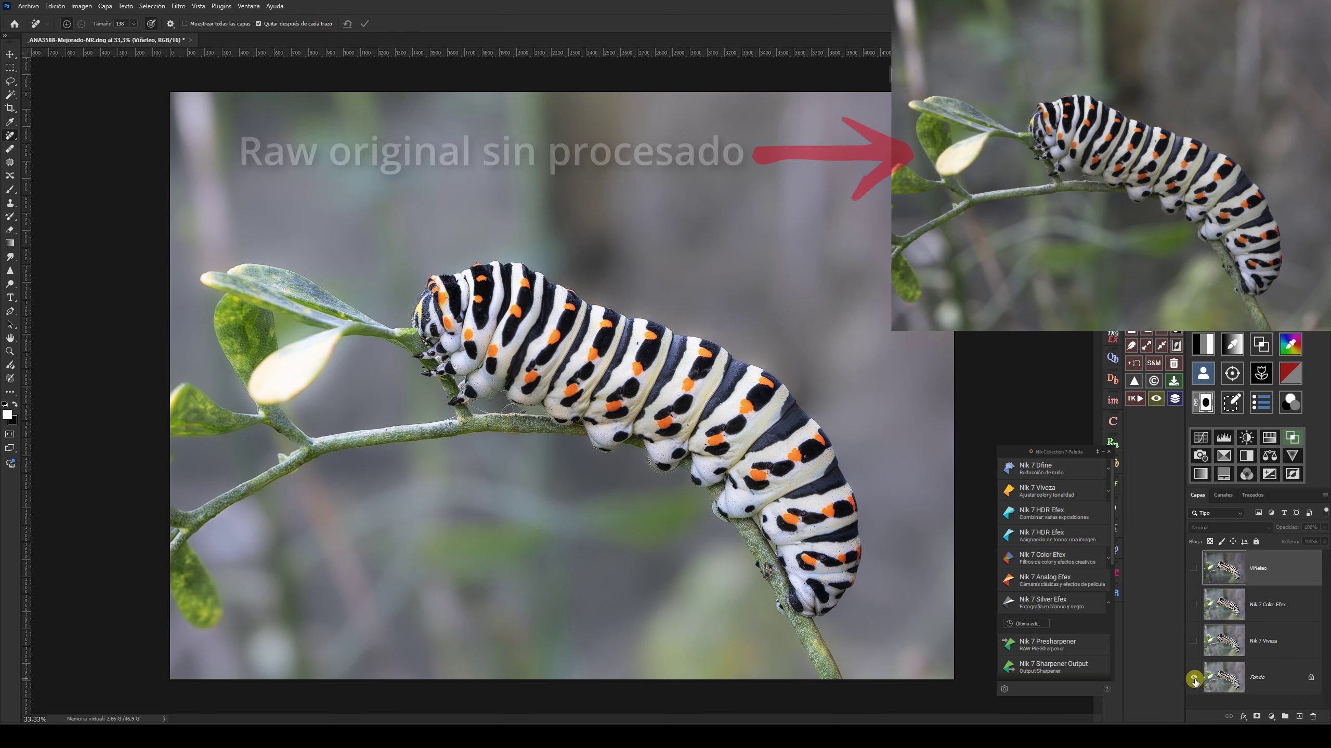
left_click(1193, 640)
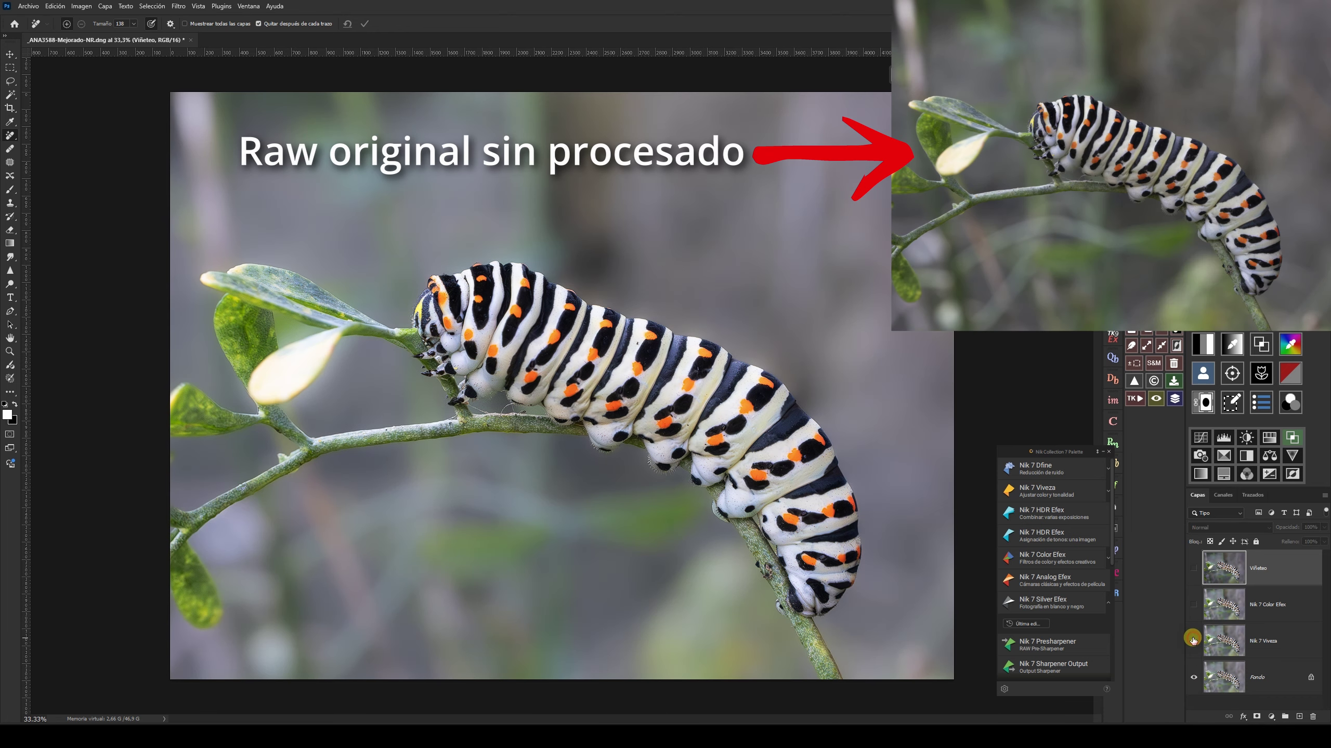
left_click(1194, 606)
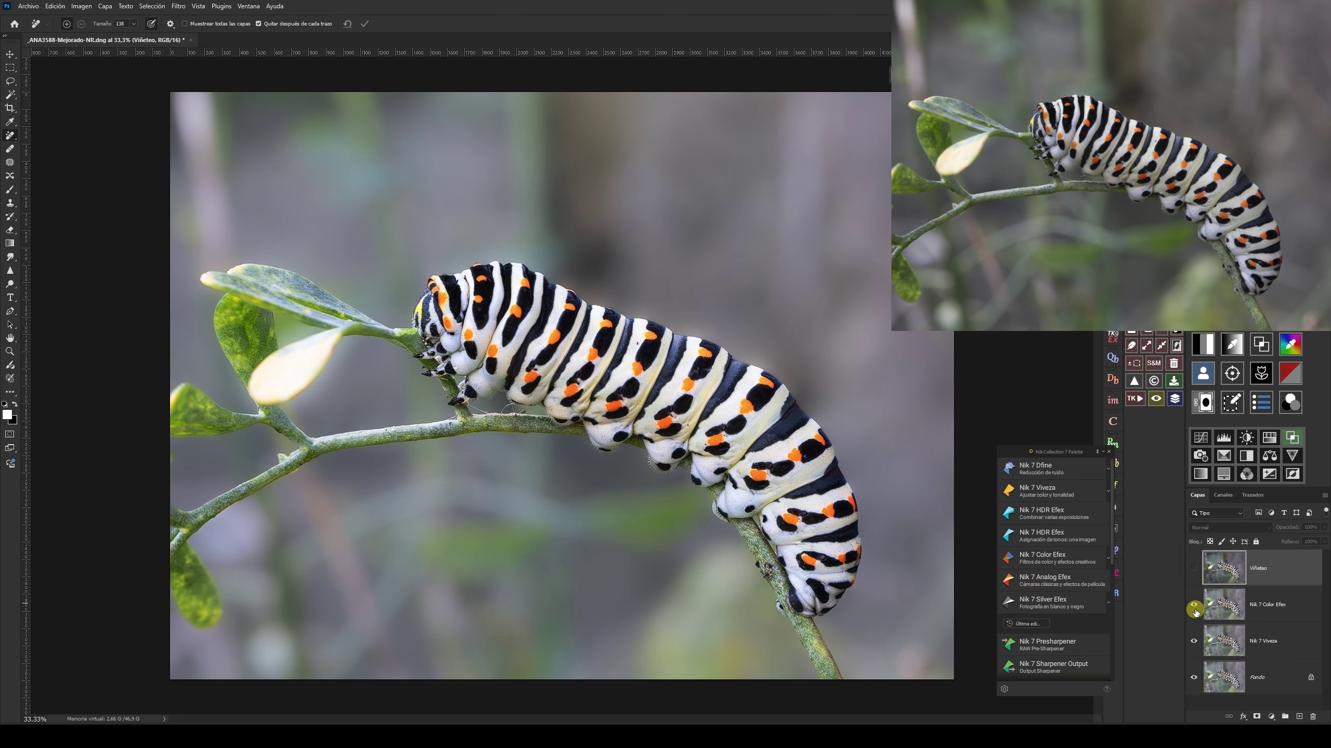
left_click(1195, 570)
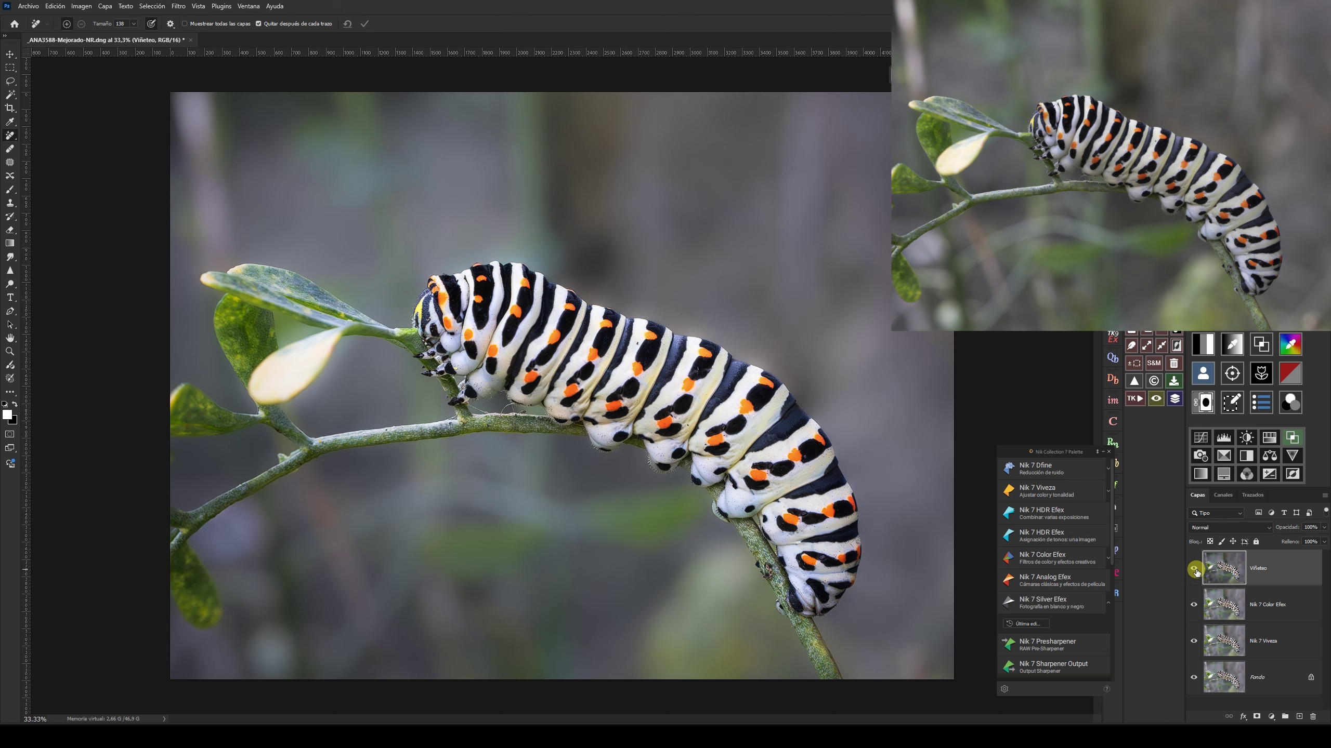